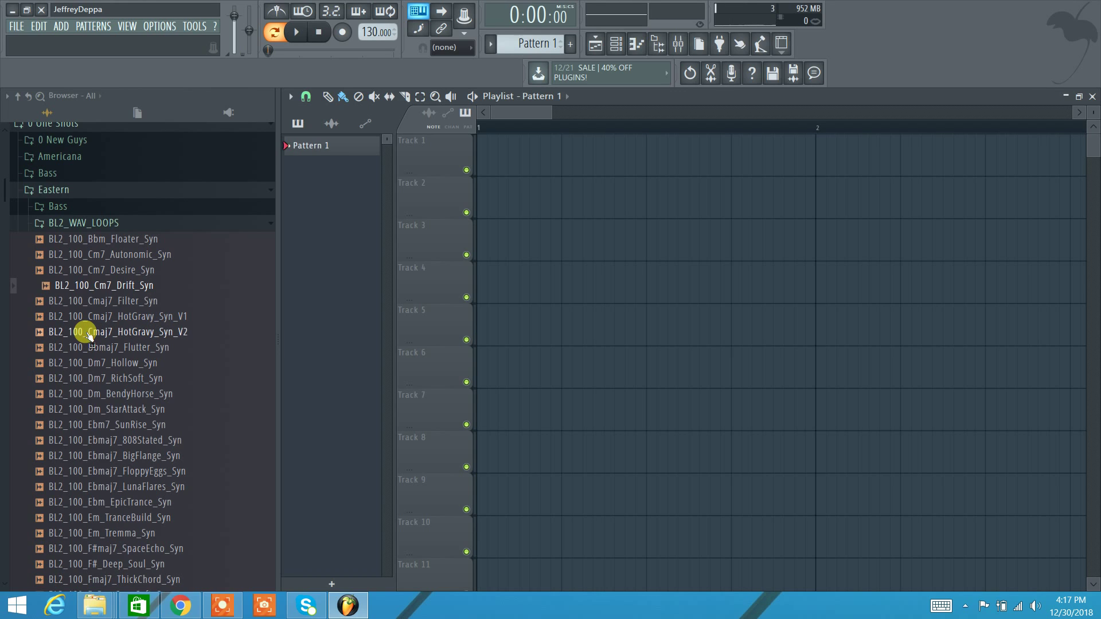
Scroll the Browser's BL2_WAV_LOOPS folder to locate the BL2_100_Cm7_Drift_Syn loop
scroll(86, 330, "up", 4)
scroll(87, 324, "down", 6)
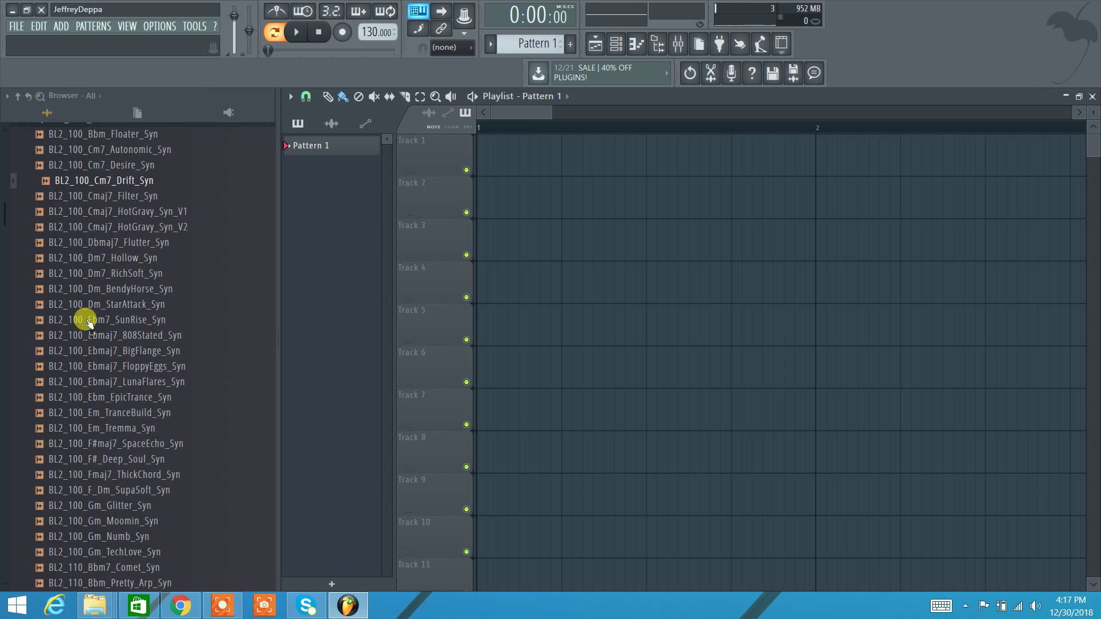
scroll(86, 321, "up", 4)
scroll(86, 344, "down", 2)
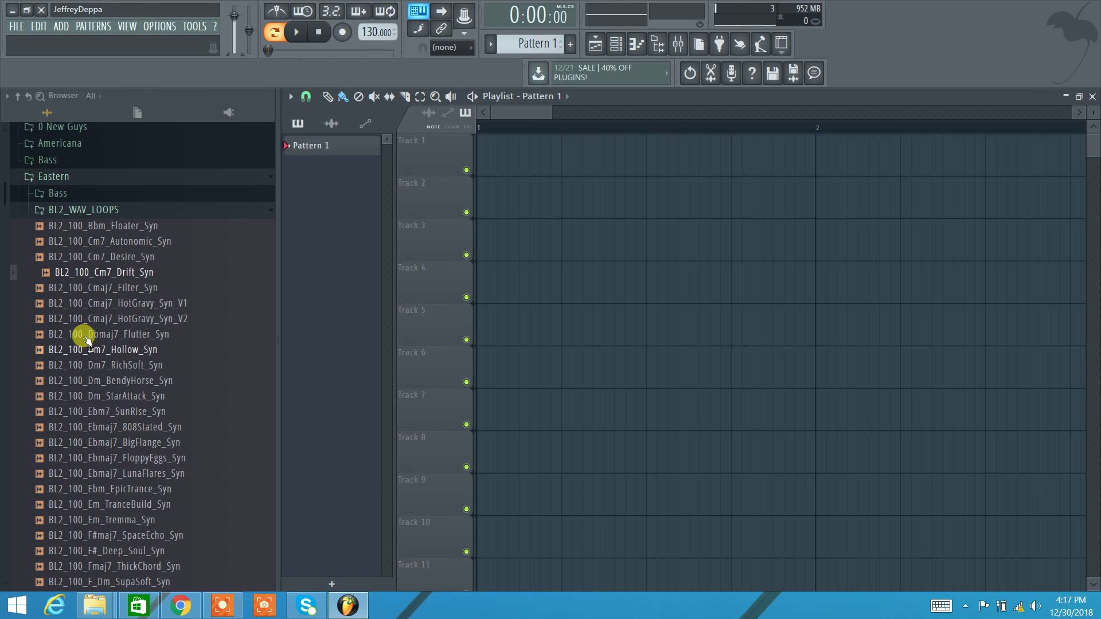
Open BL2_100_Cm7_Drift_Syn in Edison with 'Edit in audio editor', briefly showing the Mixer
right_click(85, 269)
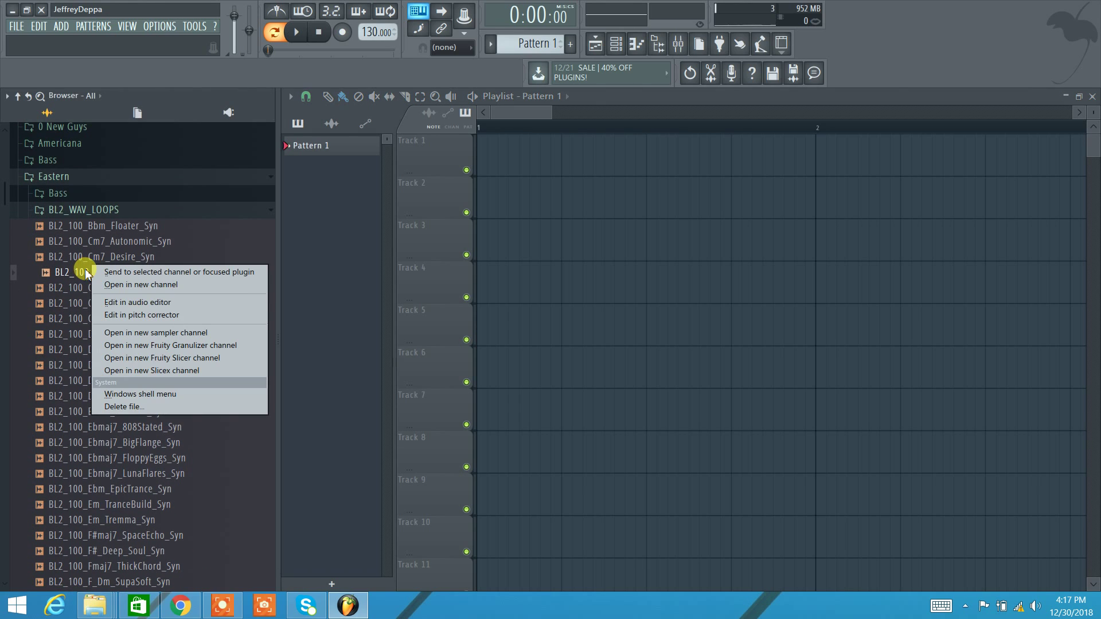
left_click(144, 302)
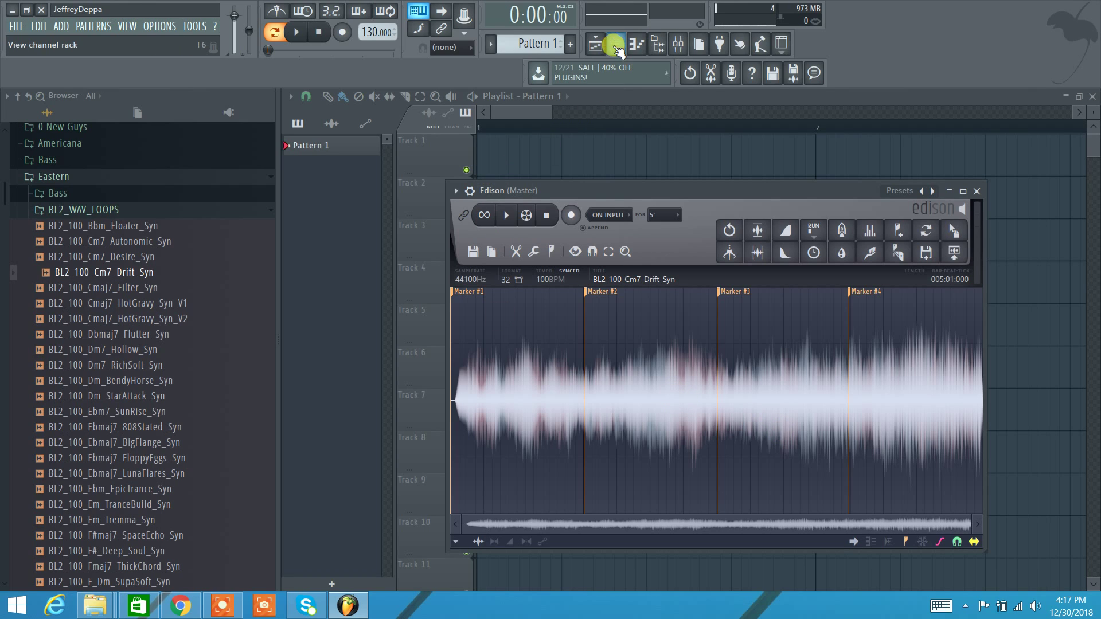
left_click(677, 43)
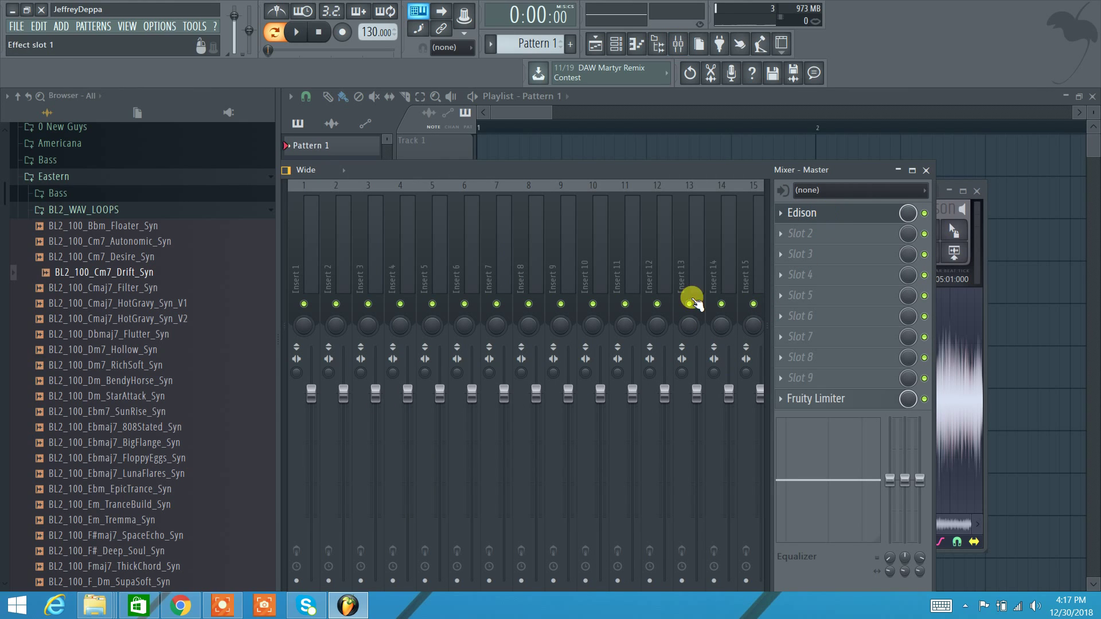
left_click(926, 170)
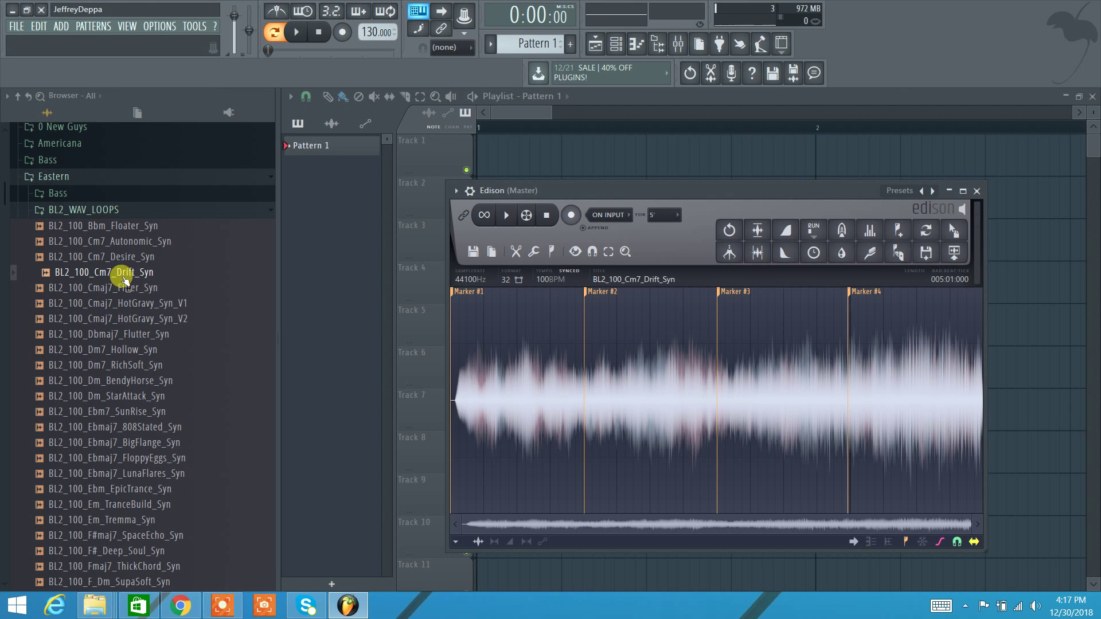
key("space")
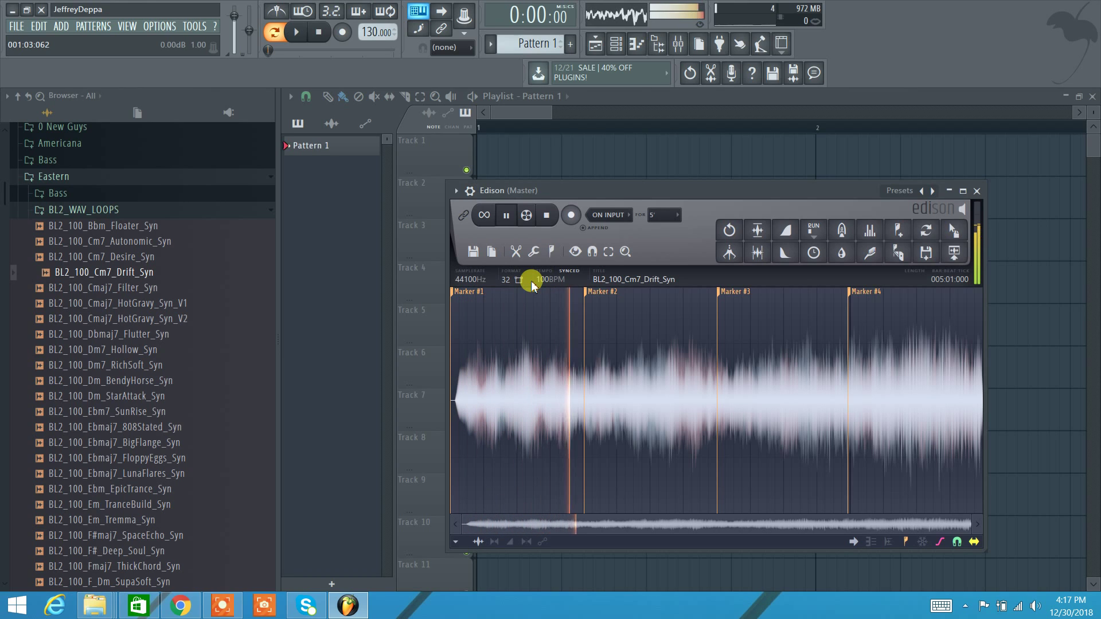
key("space")
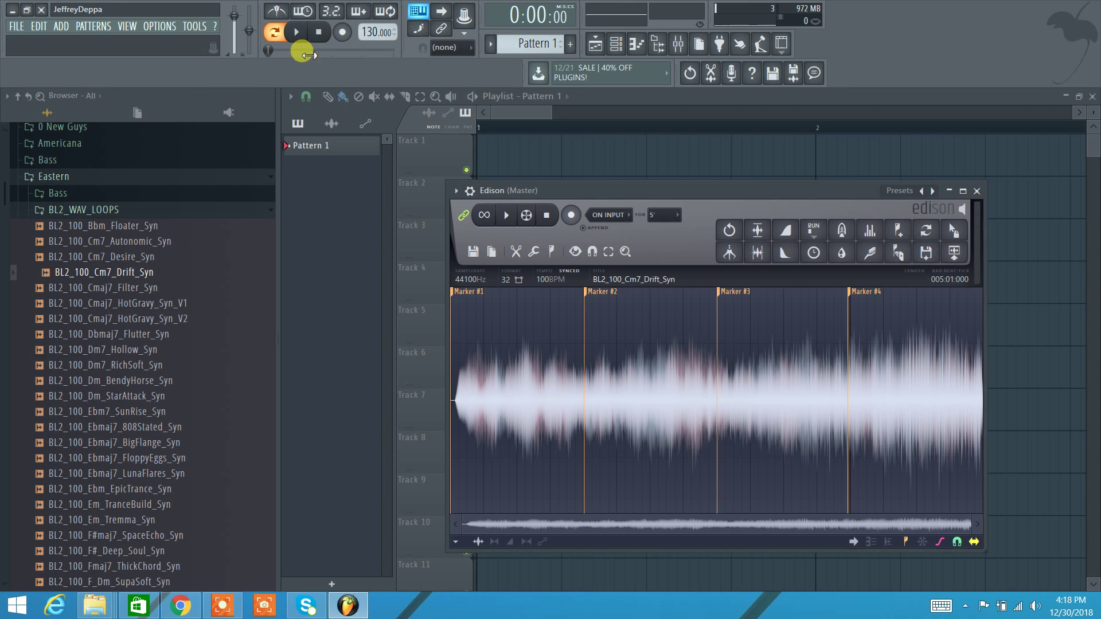
left_click(297, 42)
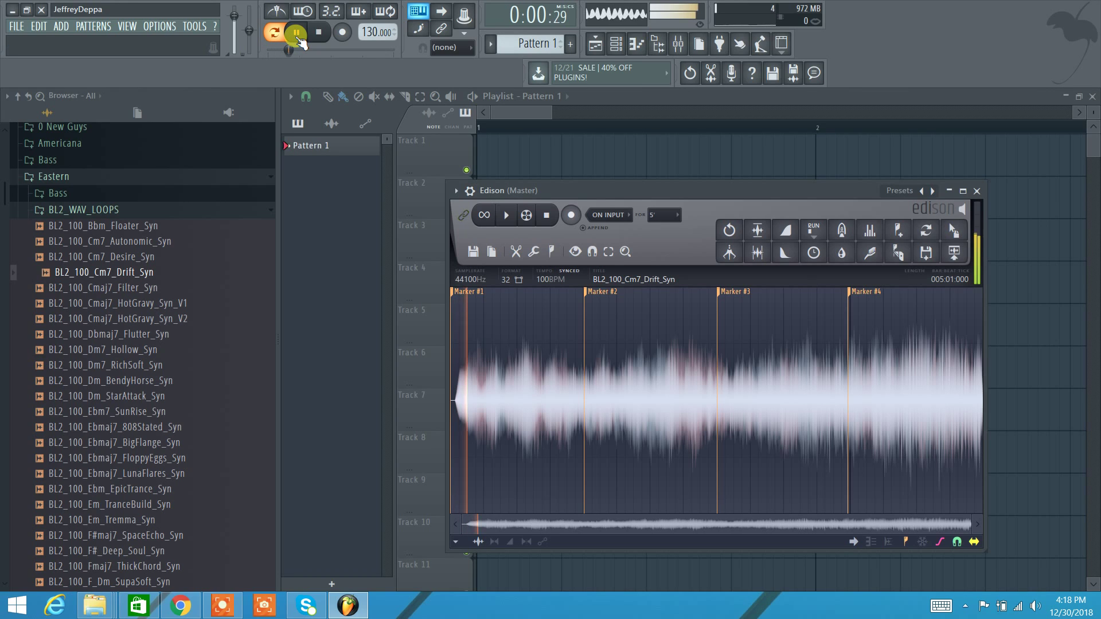
left_click(321, 35)
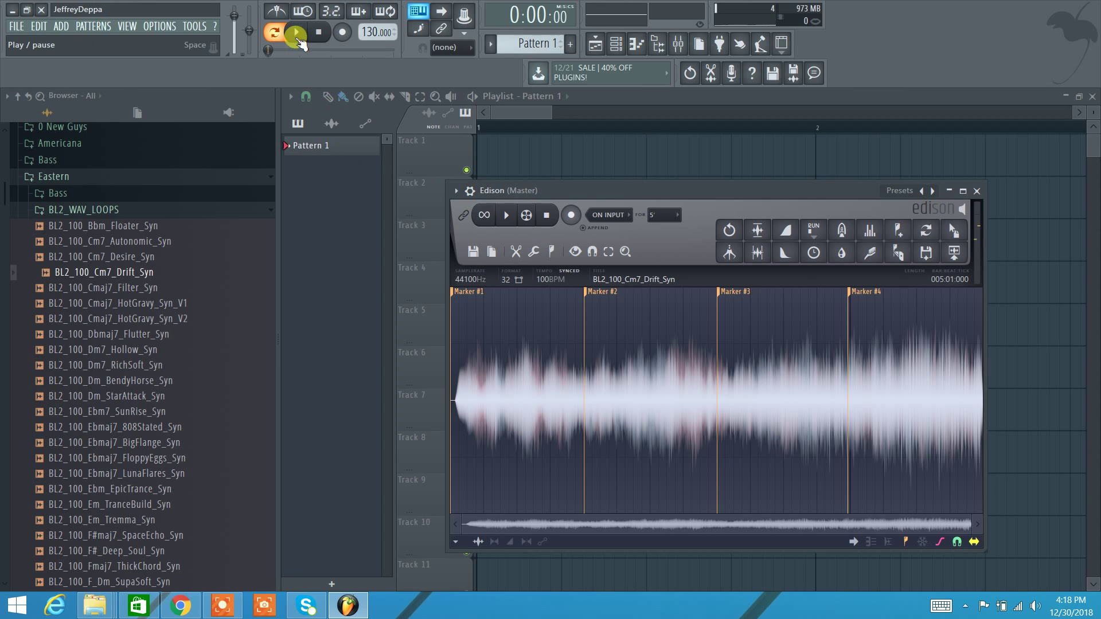
left_click(297, 32)
left_click(319, 40)
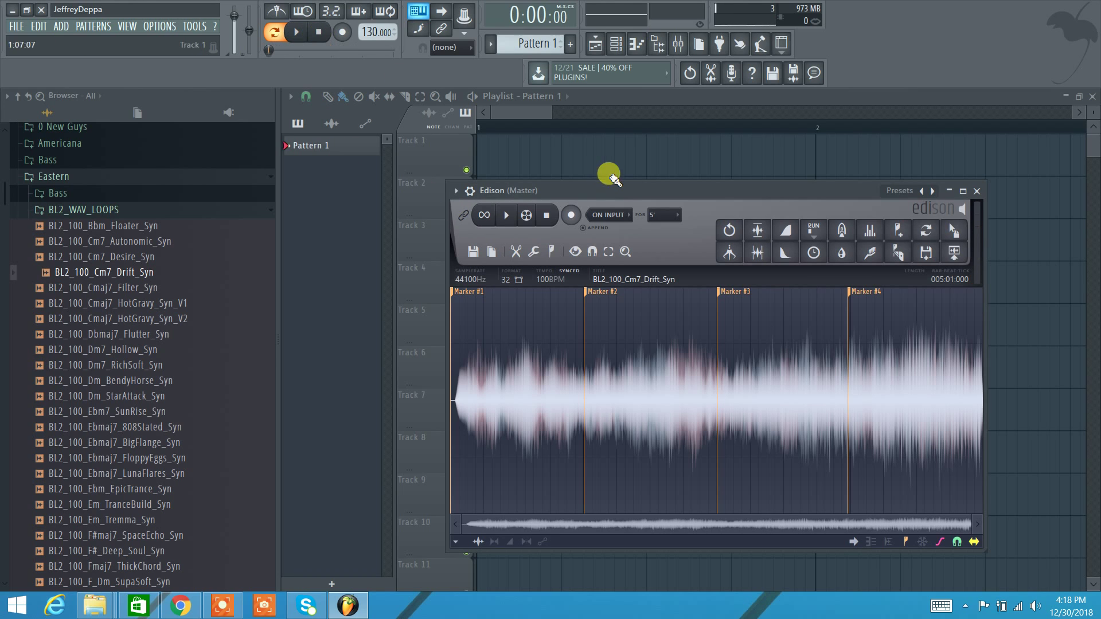
Reposition Edison and select the 001:02:031–001:04:047 stretch just before Marker #2
left_click_drag(583, 192, 758, 311)
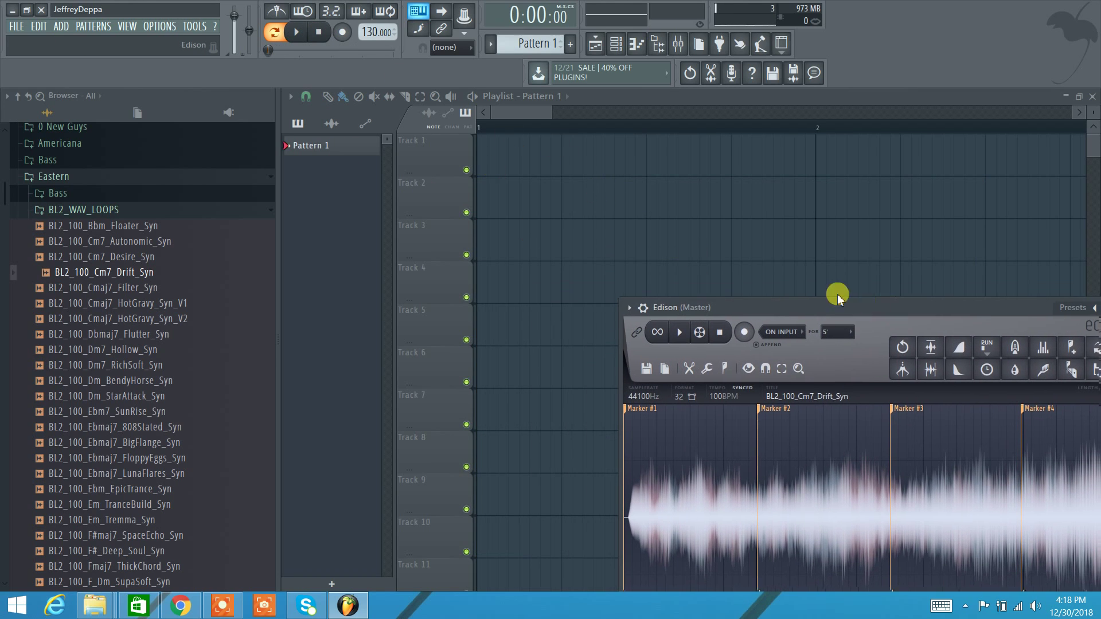
left_click_drag(876, 310, 595, 166)
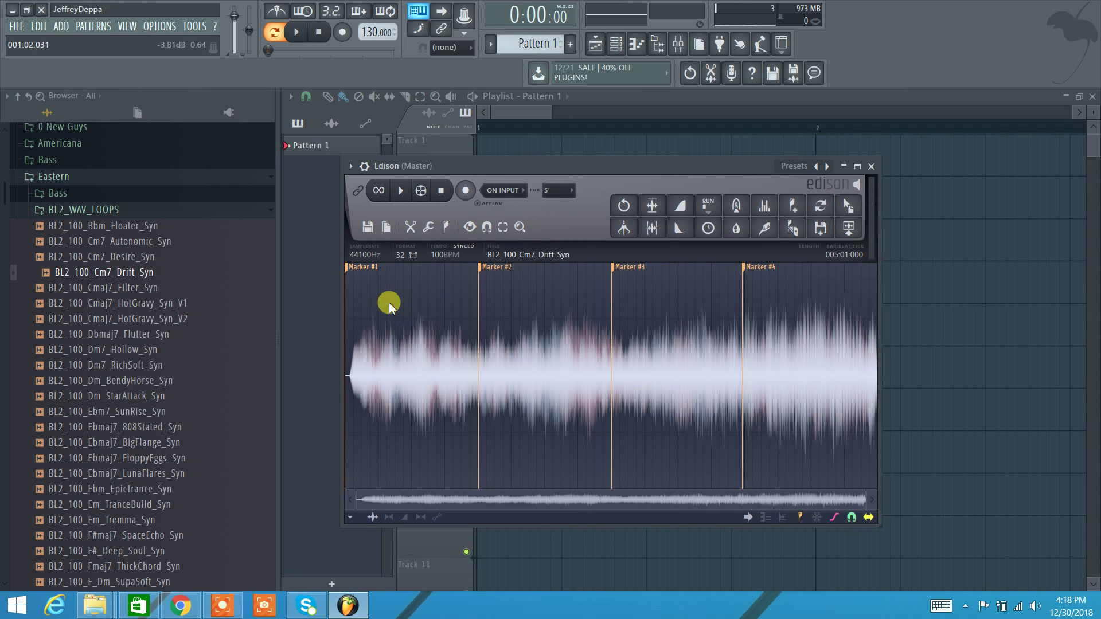
left_click_drag(389, 308, 461, 314)
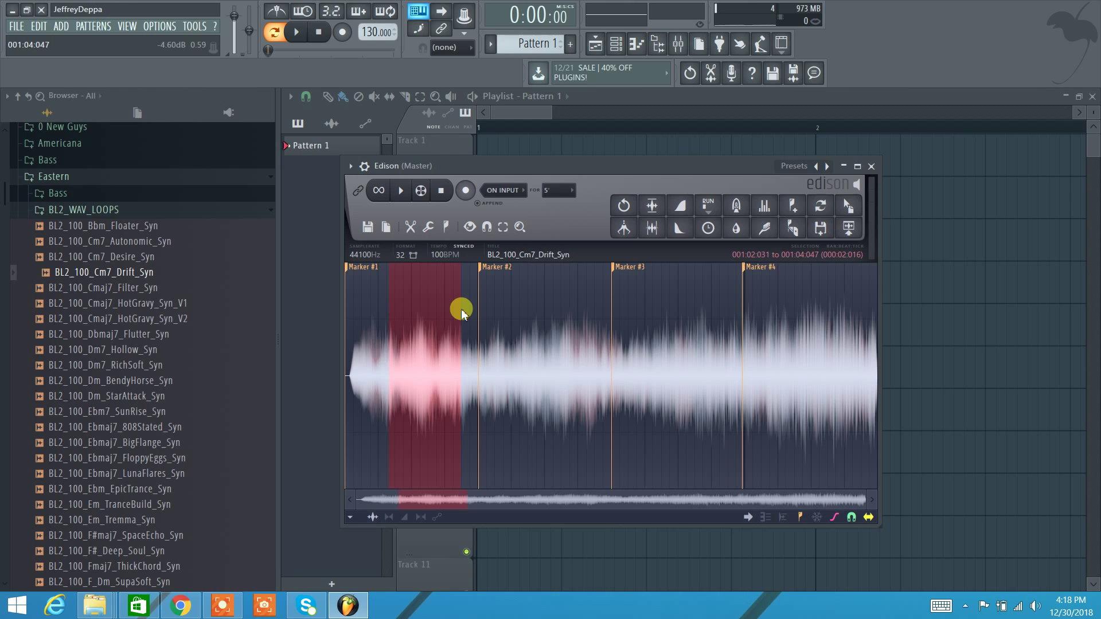
Play the selected stretch with Loop mode switched on, then stop playback
key("space")
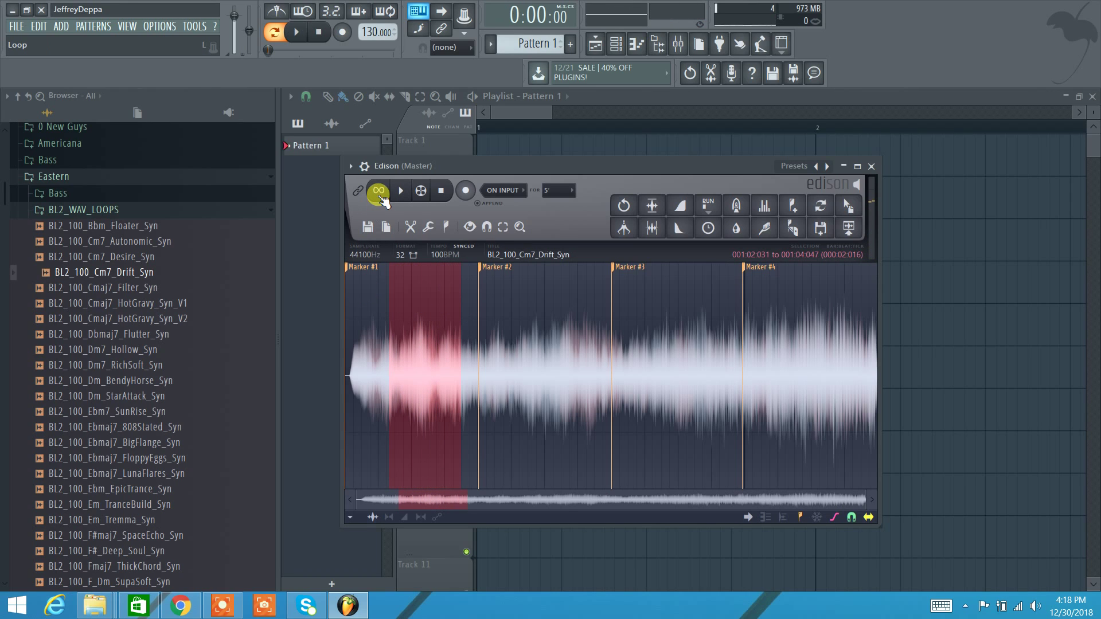
left_click(378, 193)
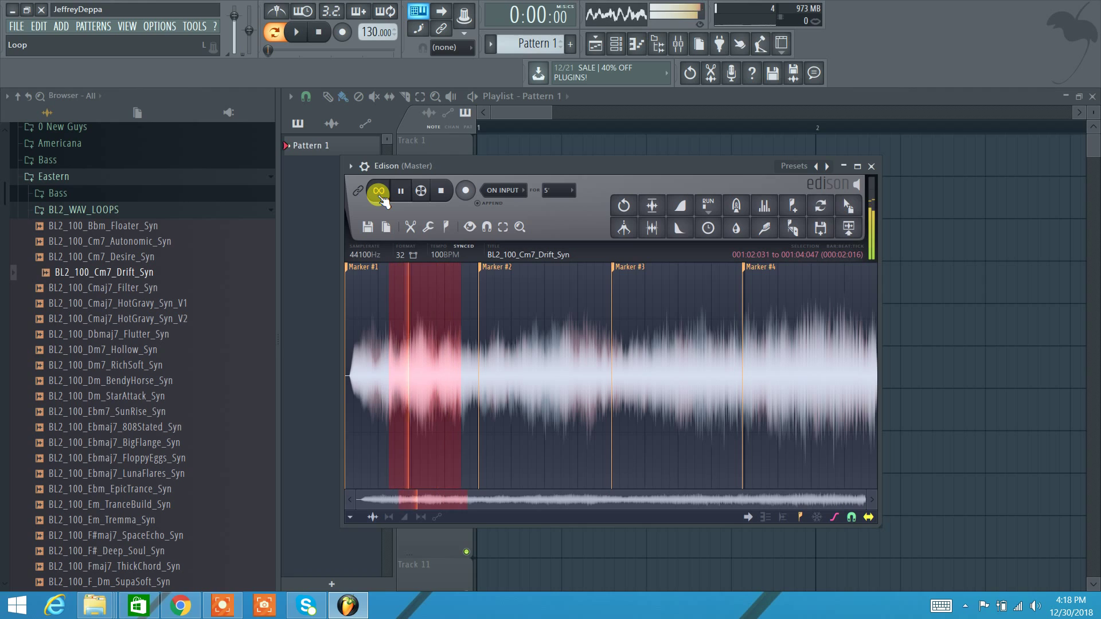
left_click(401, 195)
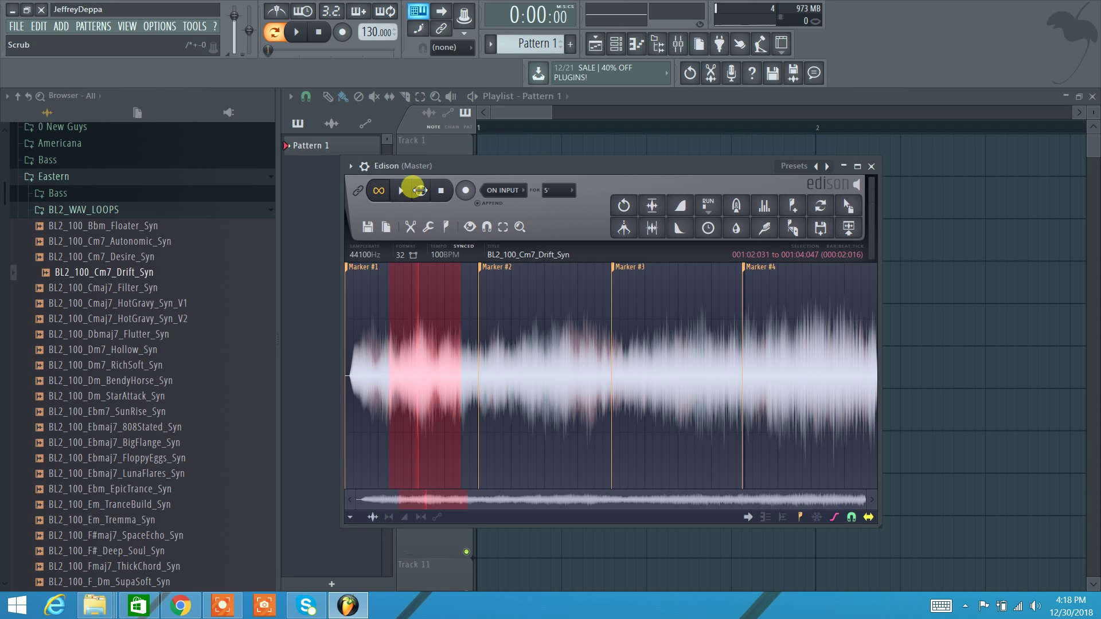
Clear the selection, zoom in on Marker #2, and toggle Scrub on and off
left_click(452, 295)
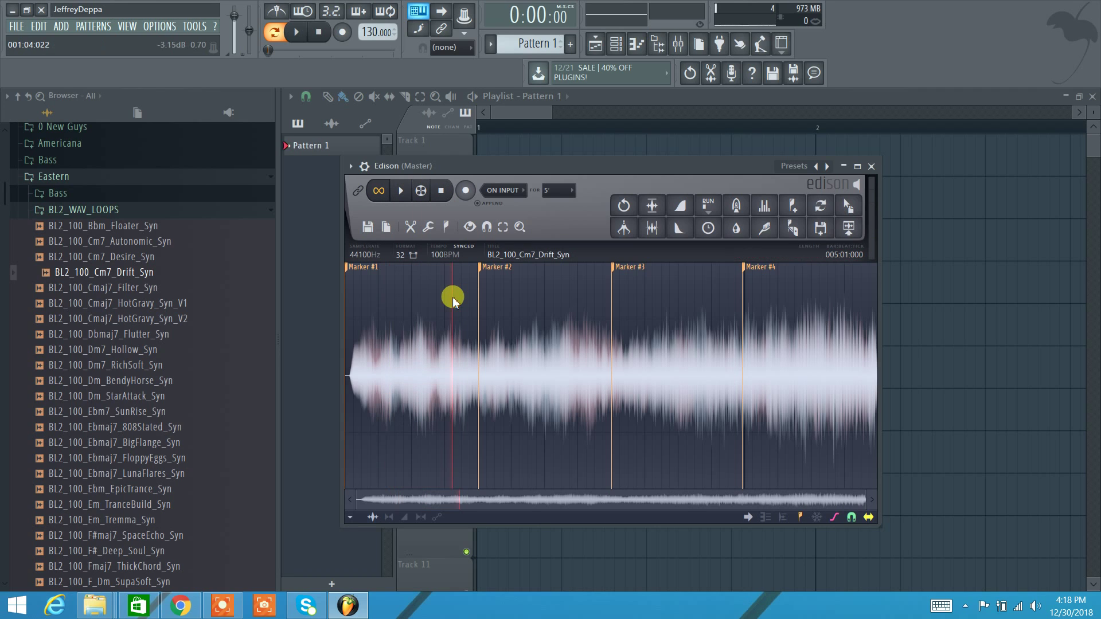
scroll(447, 301, "up", 6)
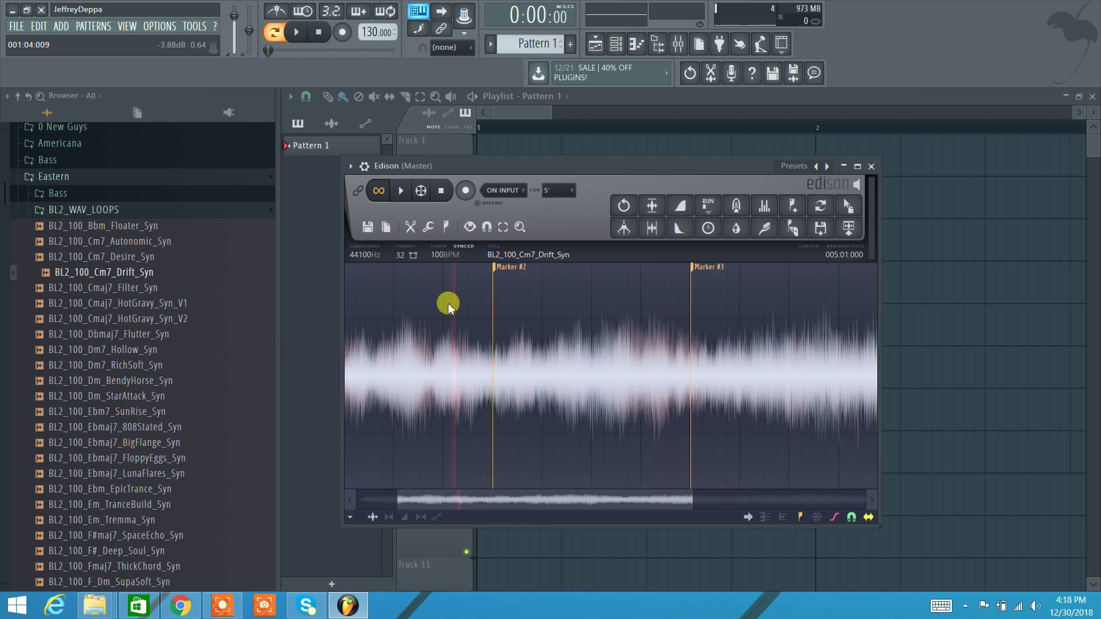
scroll(453, 331, "up", 2)
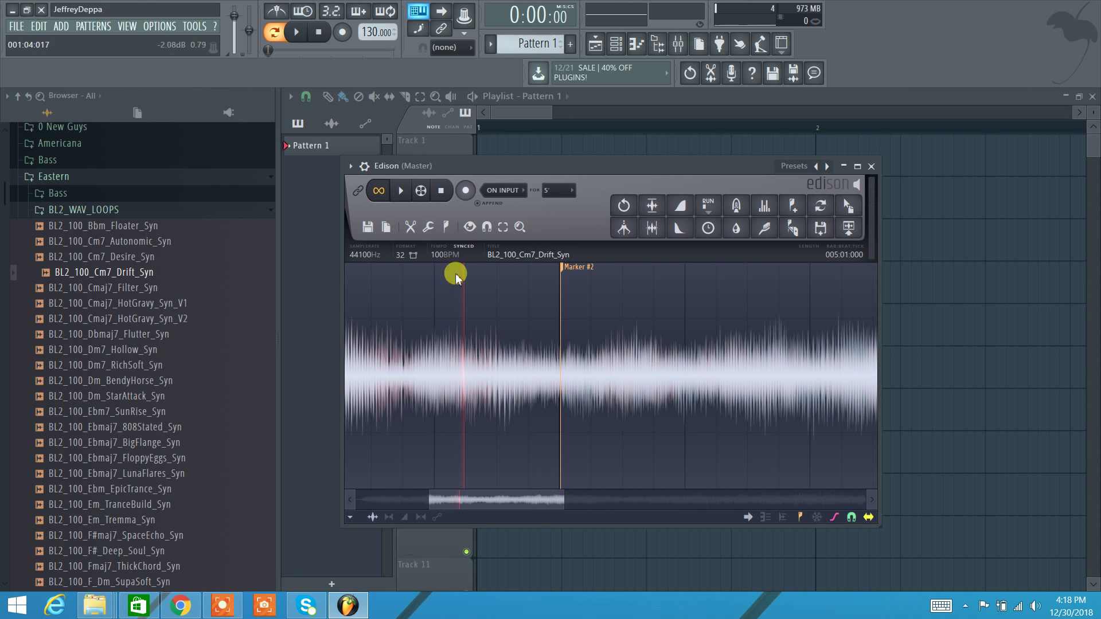
left_click(418, 191)
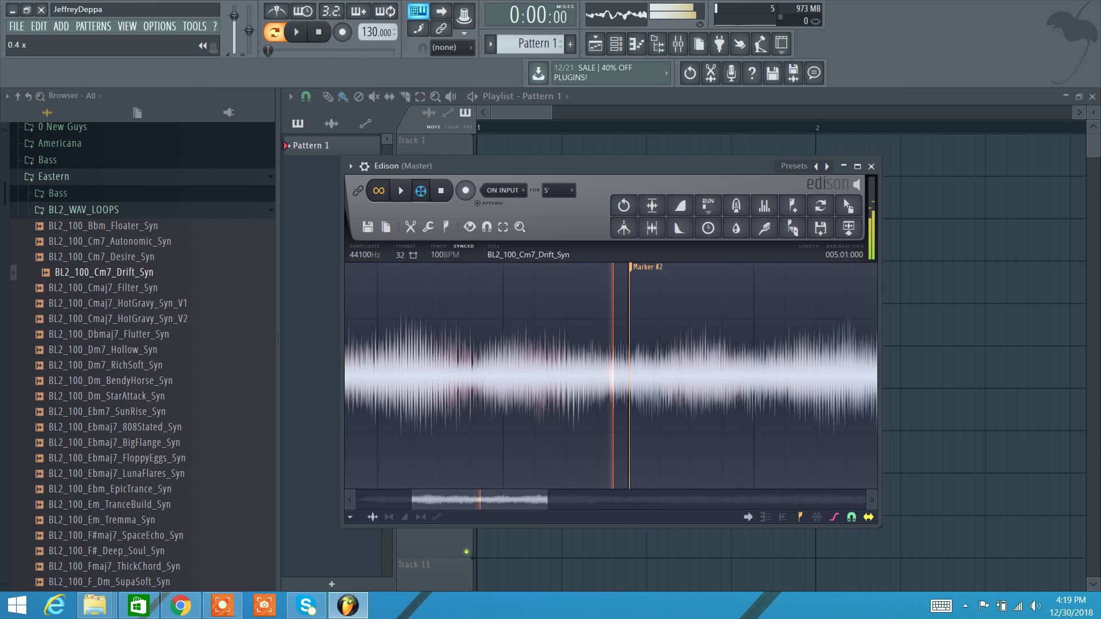
left_click(421, 190)
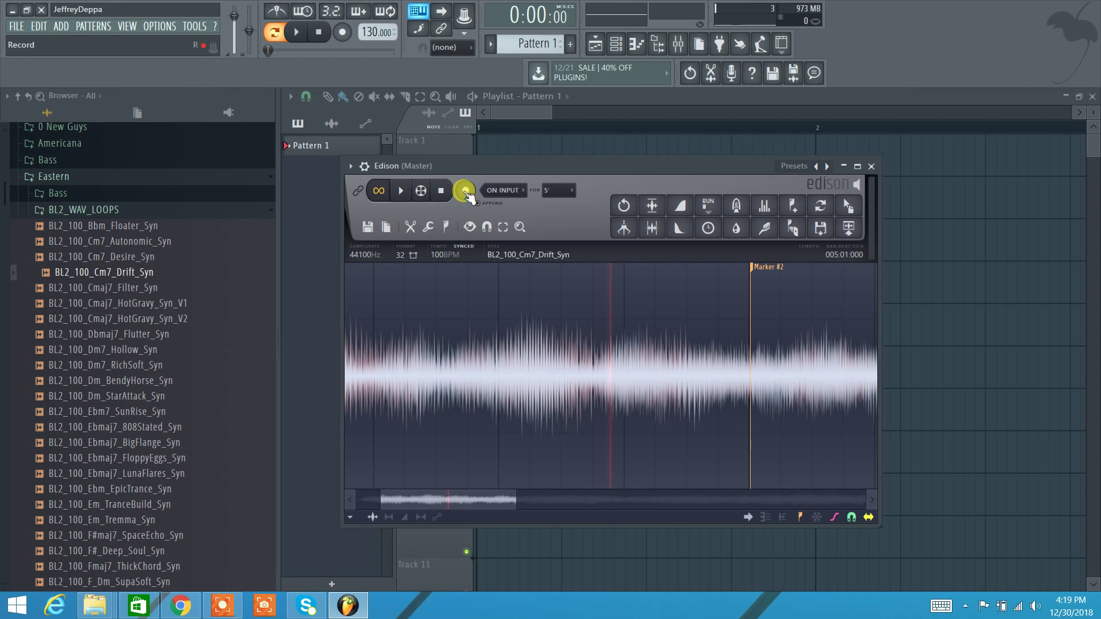
Arm Edison's Record and change its trigger from ON INPUT to On play
left_click(466, 192)
left_click(505, 191)
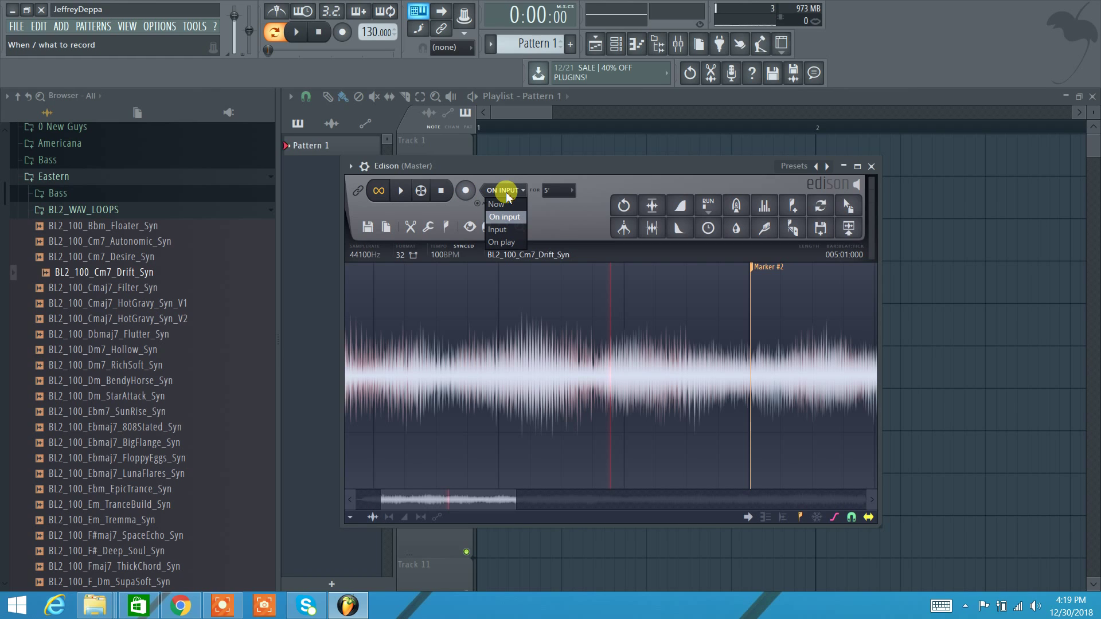
left_click(515, 245)
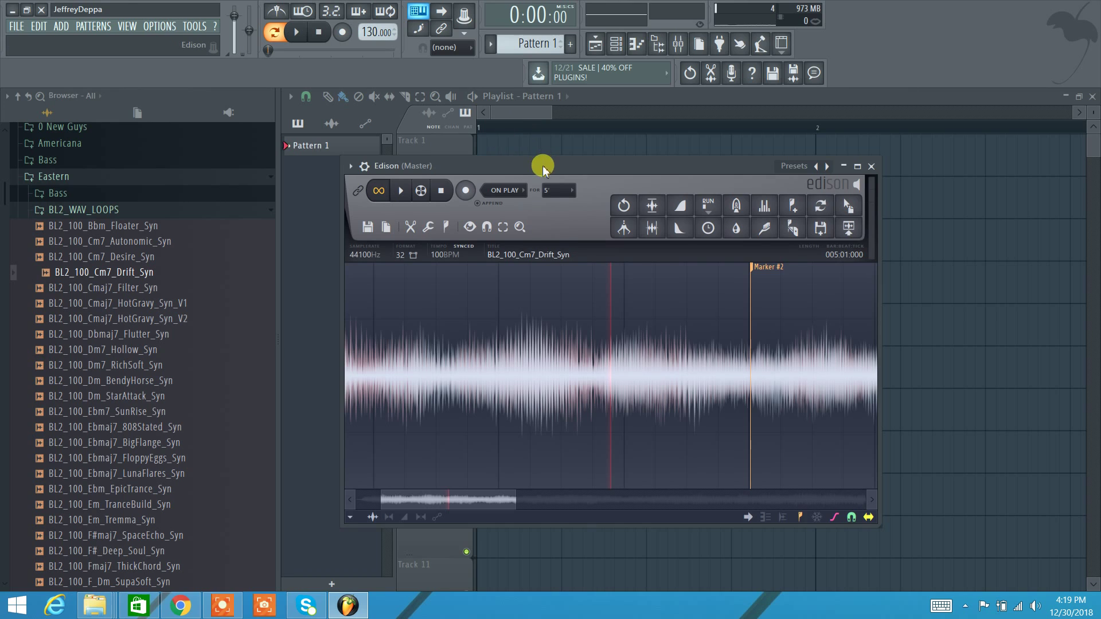
Drop BL2_100_Cm7_Drift_Syn onto Track 1 at bar 1 and set the song position inside bar 2
left_click_drag(542, 167, 570, 379)
left_click_drag(109, 276, 552, 142)
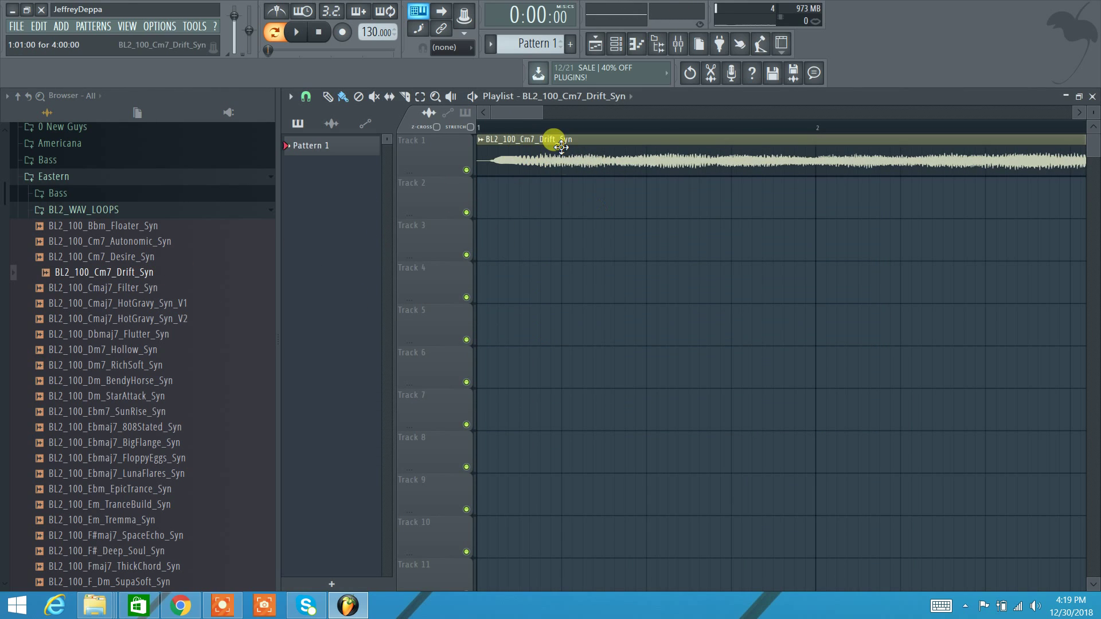
scroll(594, 238, "down", 3)
scroll(635, 213, "down", 1)
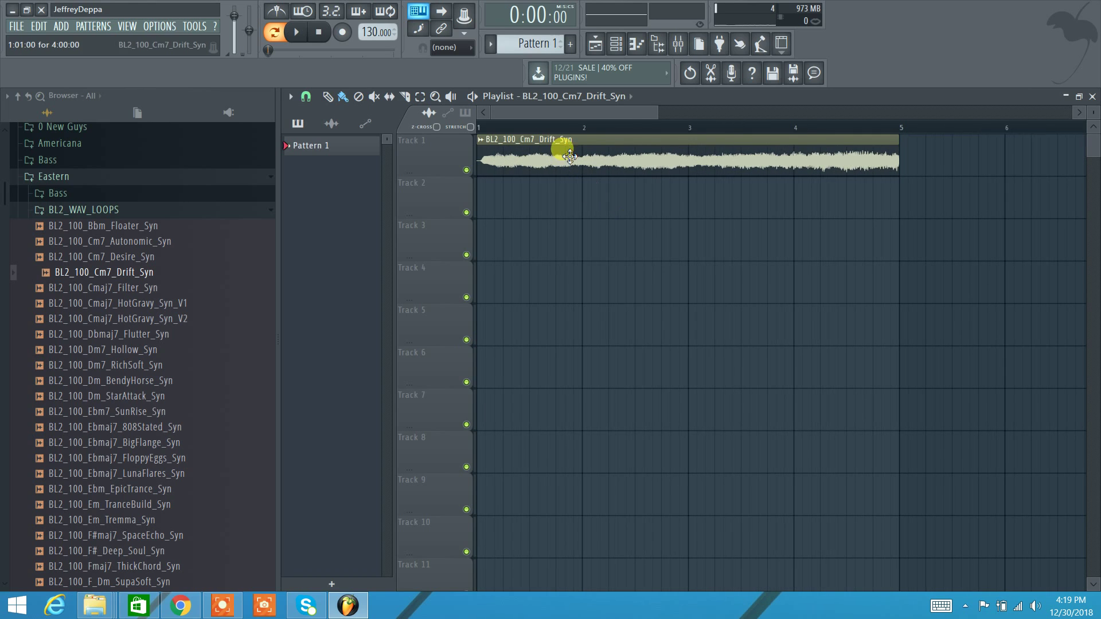
left_click(584, 125)
mouse_move(591, 128)
left_mouse_down()
mouse_move(652, 128)
mouse_move(581, 131)
left_mouse_up()
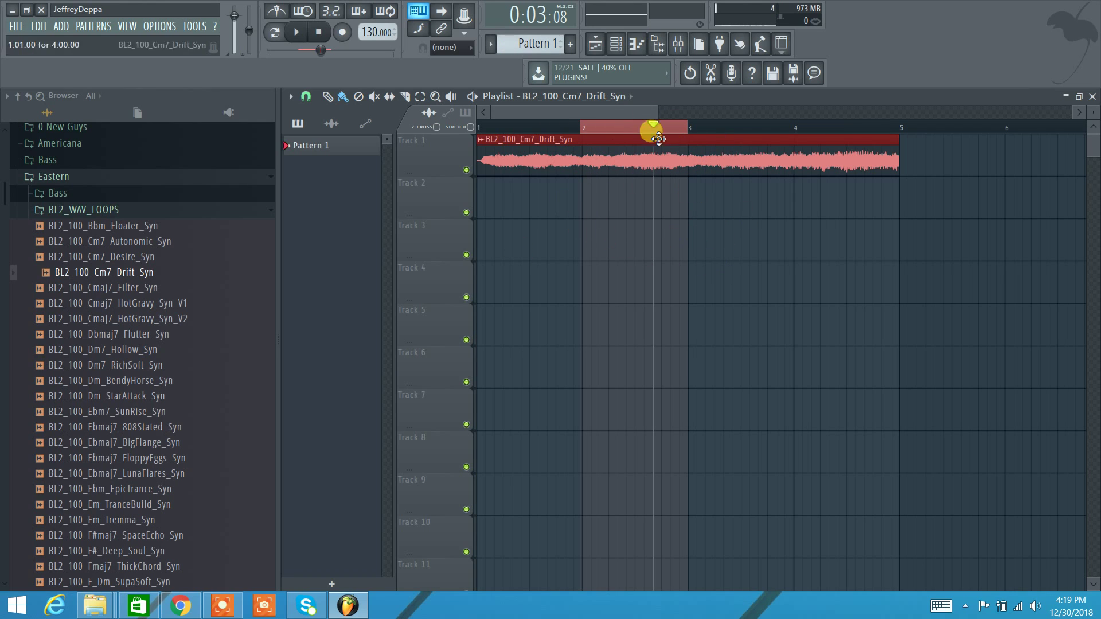
Reopen the Drift_Syn loop in Edison and bring its window back into view
right_click(140, 274)
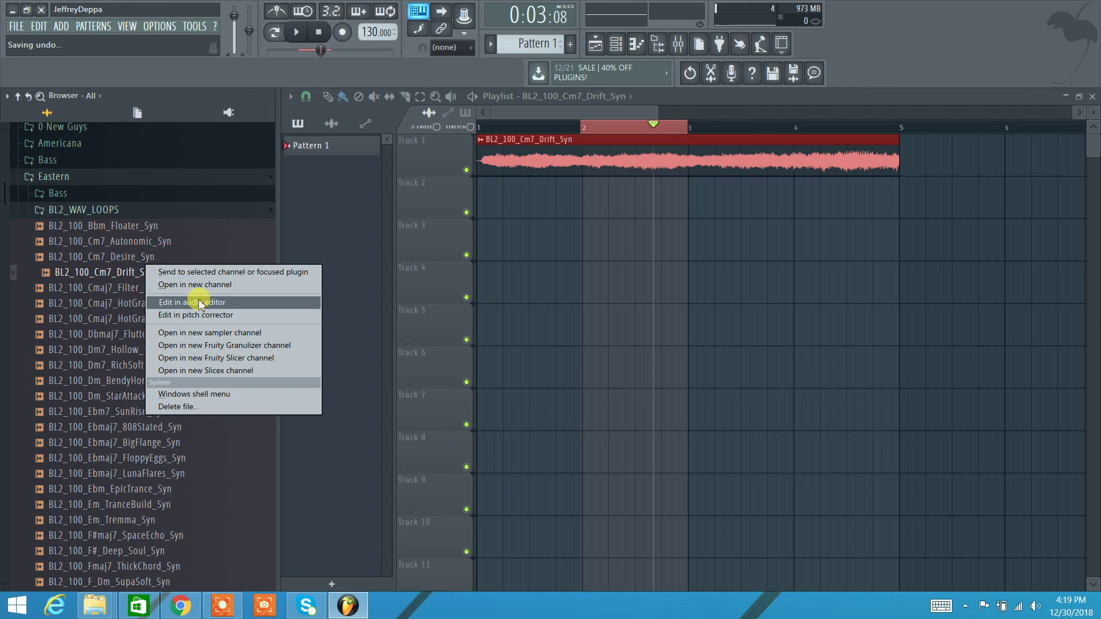
left_click(154, 297)
left_click_drag(652, 383, 644, 196)
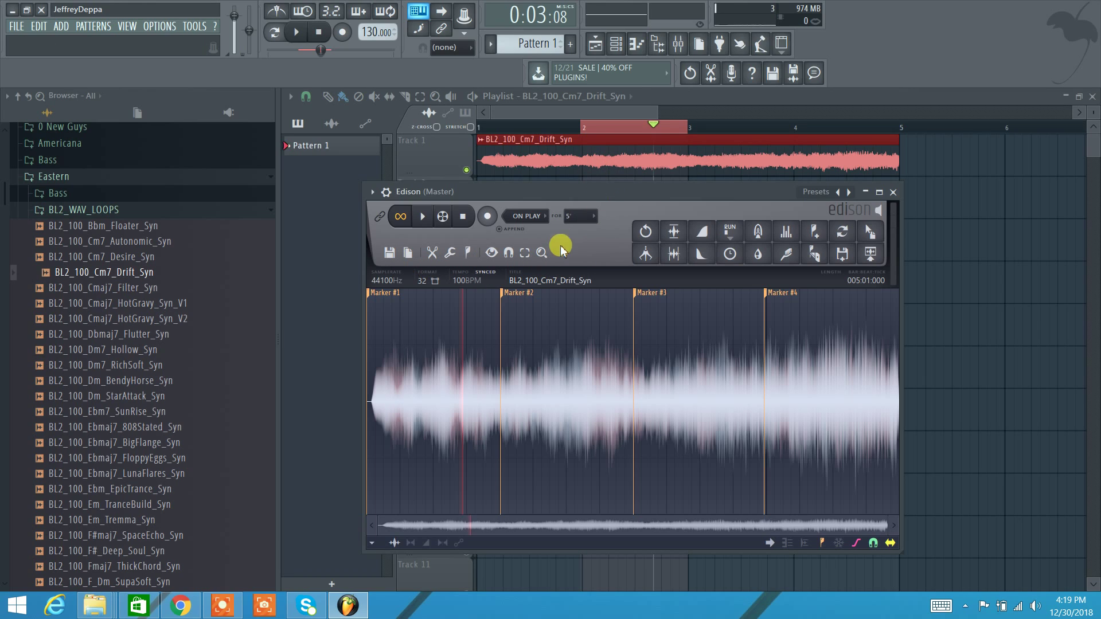
Change Edison's recording length from 5 minutes to Forever
left_click(580, 216)
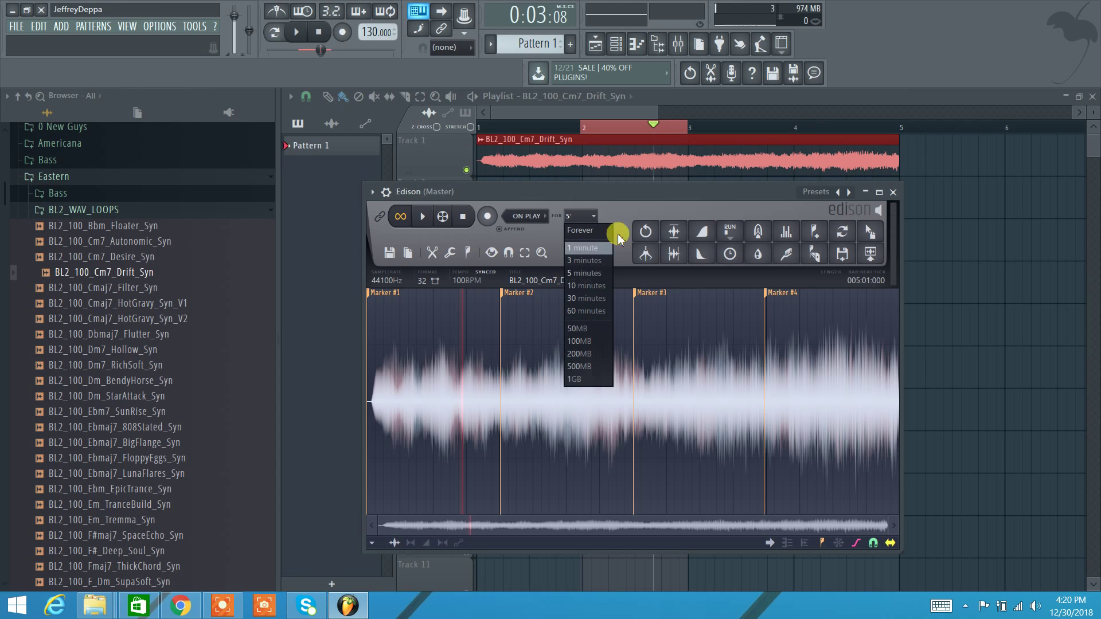
left_click(627, 218)
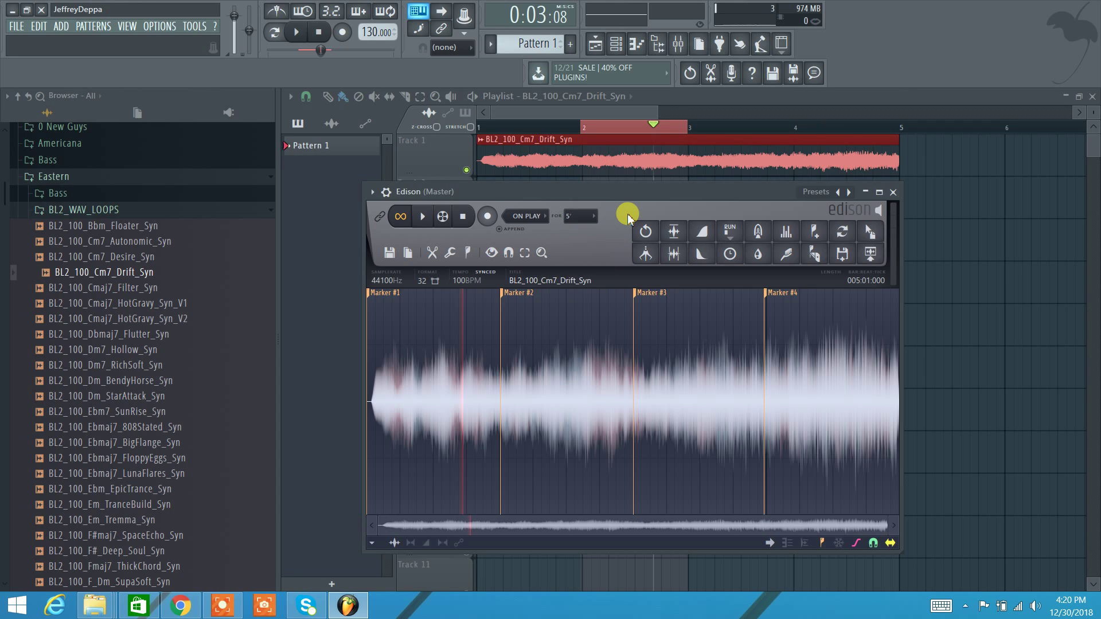
left_click(568, 216)
left_click(637, 213)
left_click(572, 217)
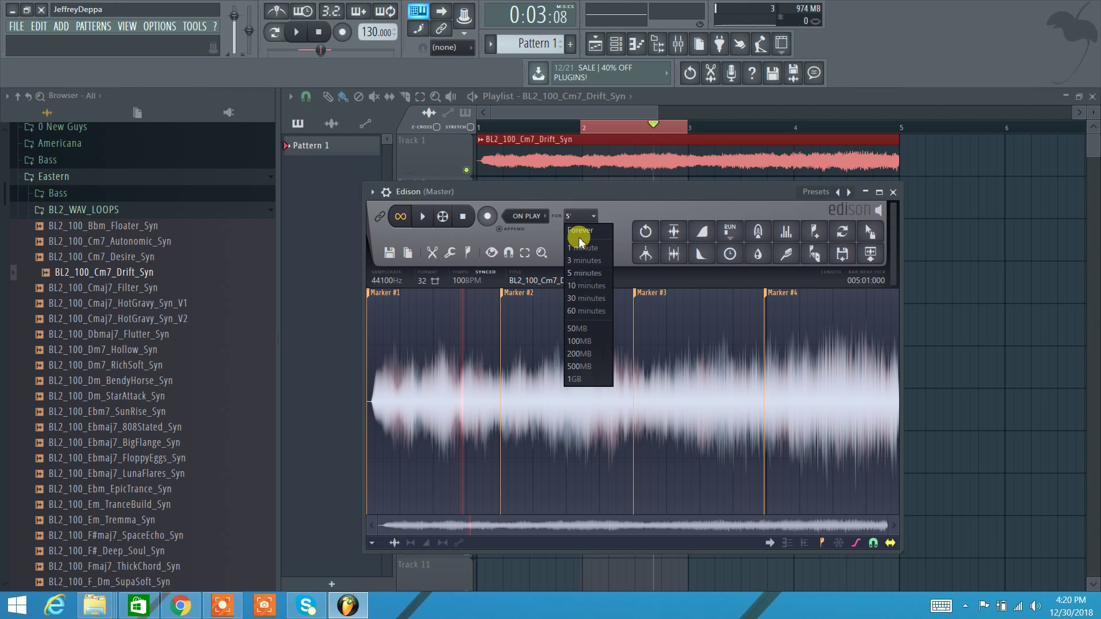
left_click(583, 232)
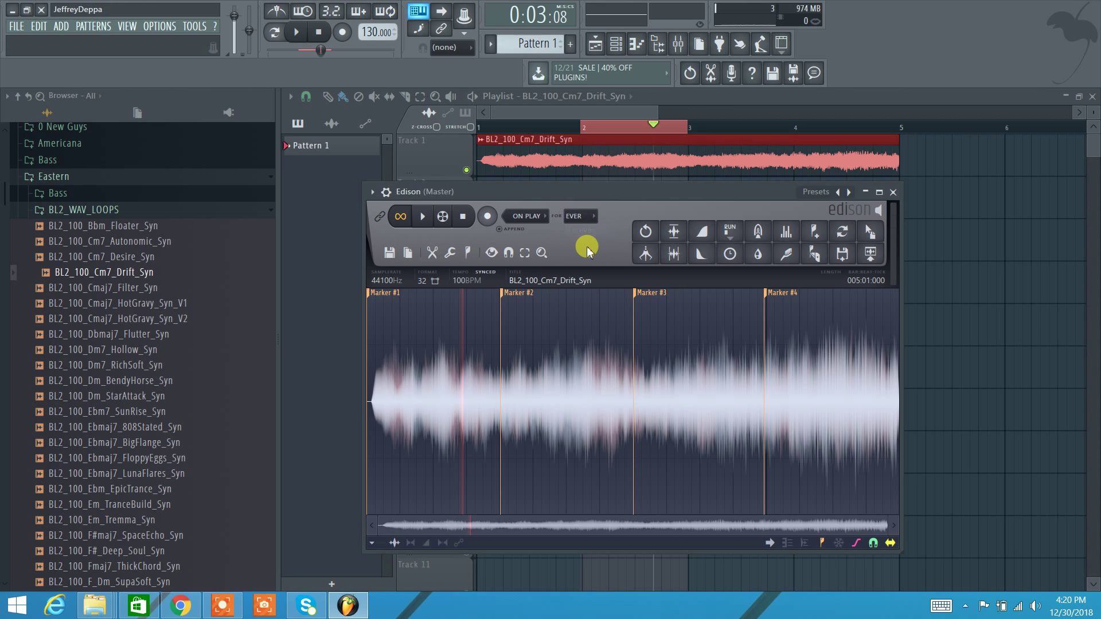
Check the sample's format properties, keeping it in stereo
left_click(386, 253)
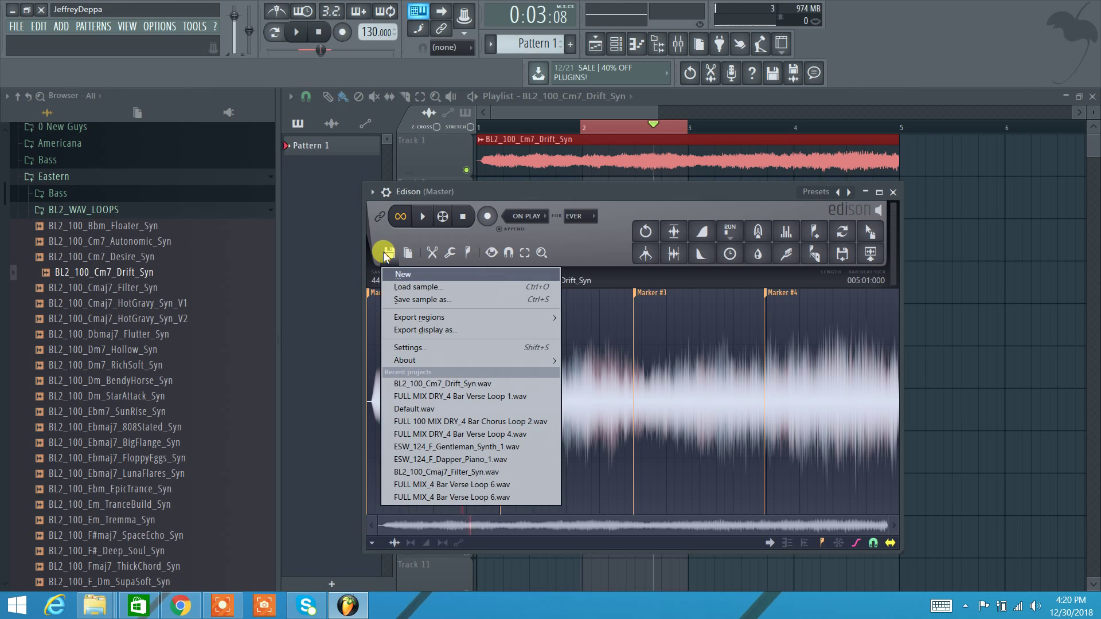
left_click(407, 253)
left_click(408, 253)
left_click(407, 253)
left_click(408, 252)
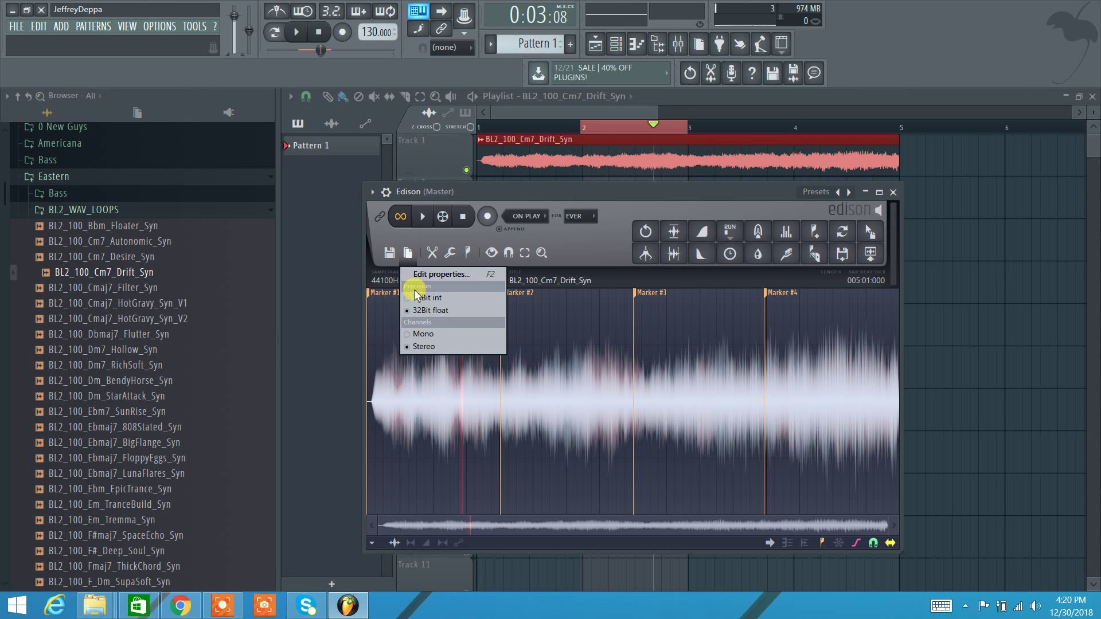
left_click(423, 347)
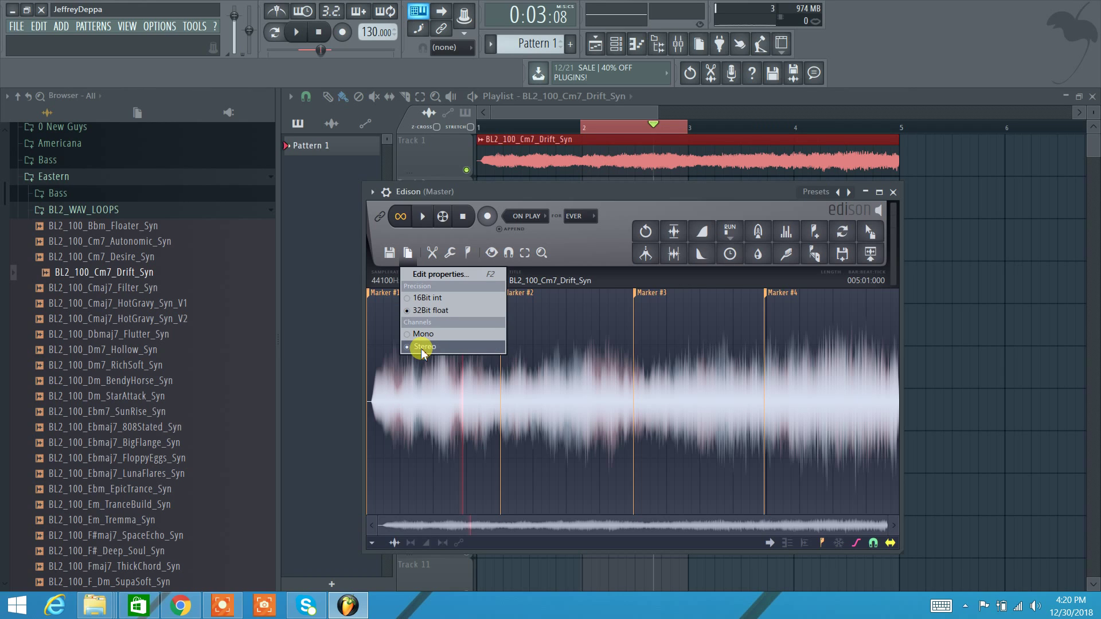
left_click(451, 247)
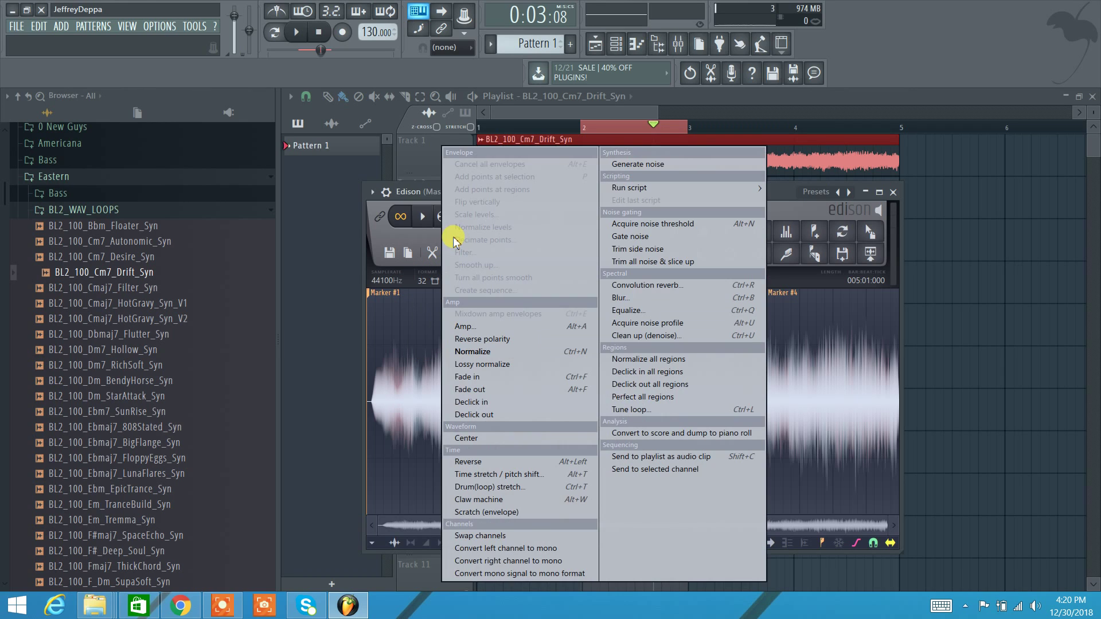
left_click(431, 237)
Cut the 002:01:000–002:02:070 slice at Marker #2 and paste-insert it at the loop end
left_click_drag(499, 344, 559, 356)
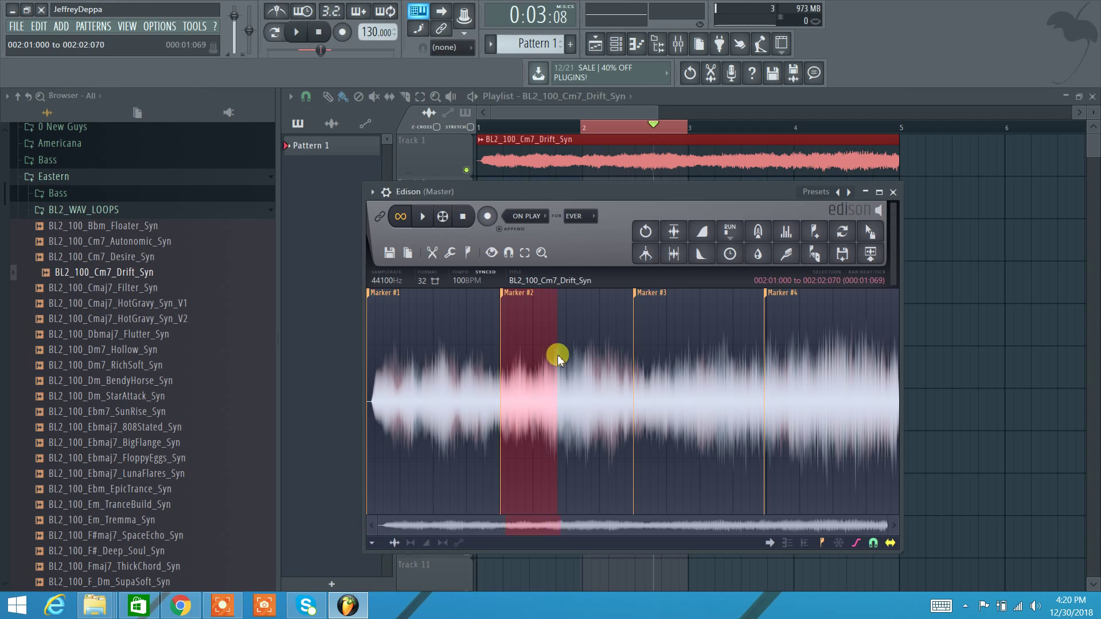
left_click(430, 255)
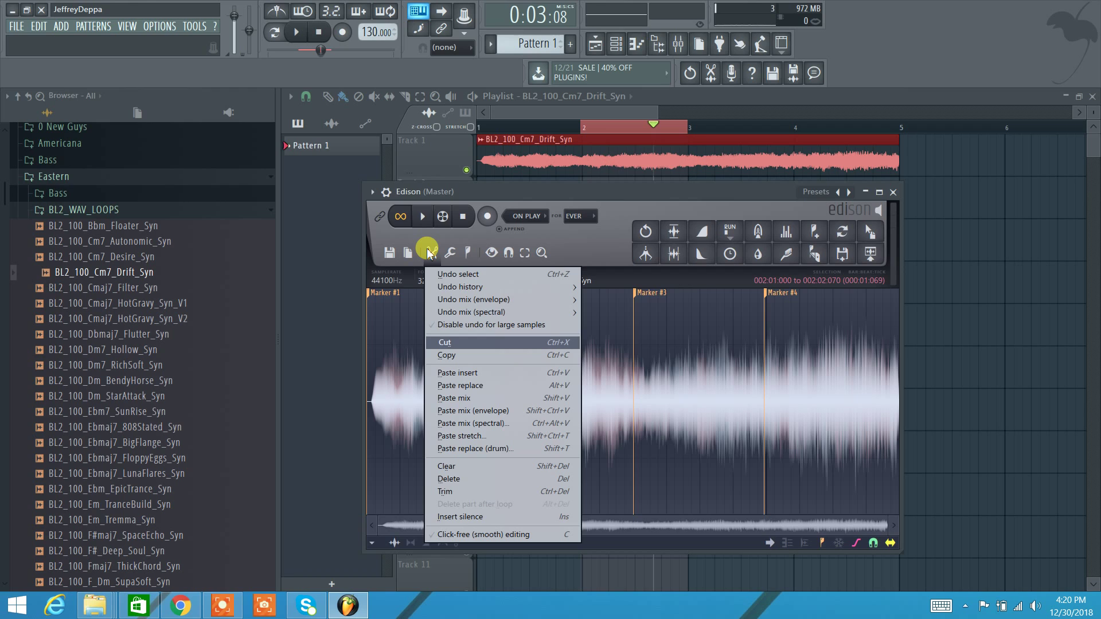
left_click(579, 244)
left_click(434, 256)
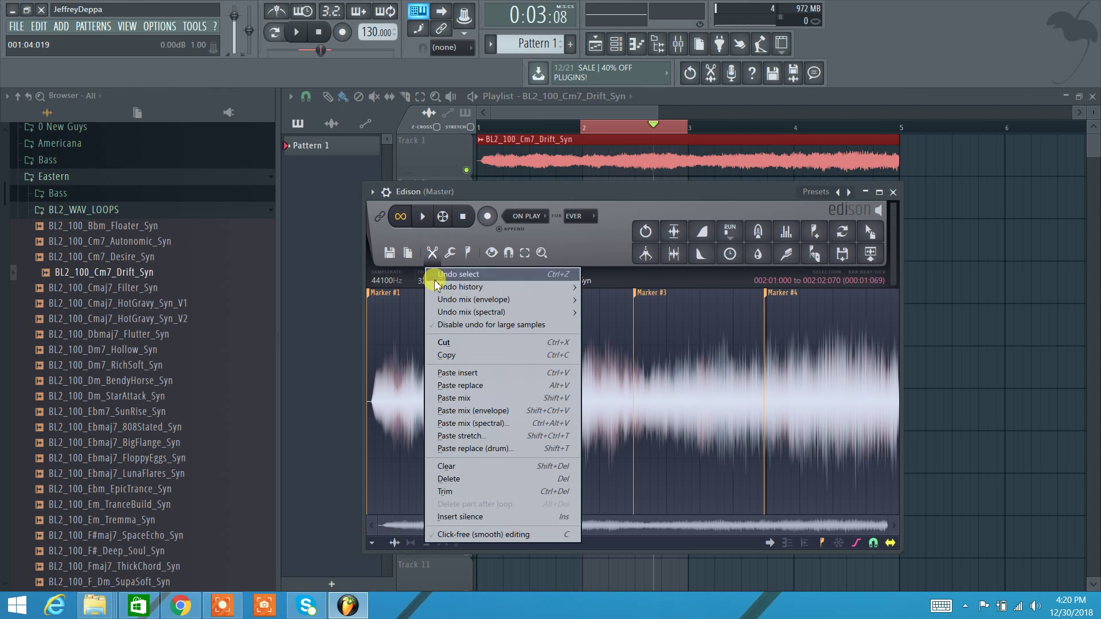
left_click(454, 338)
left_click(433, 253)
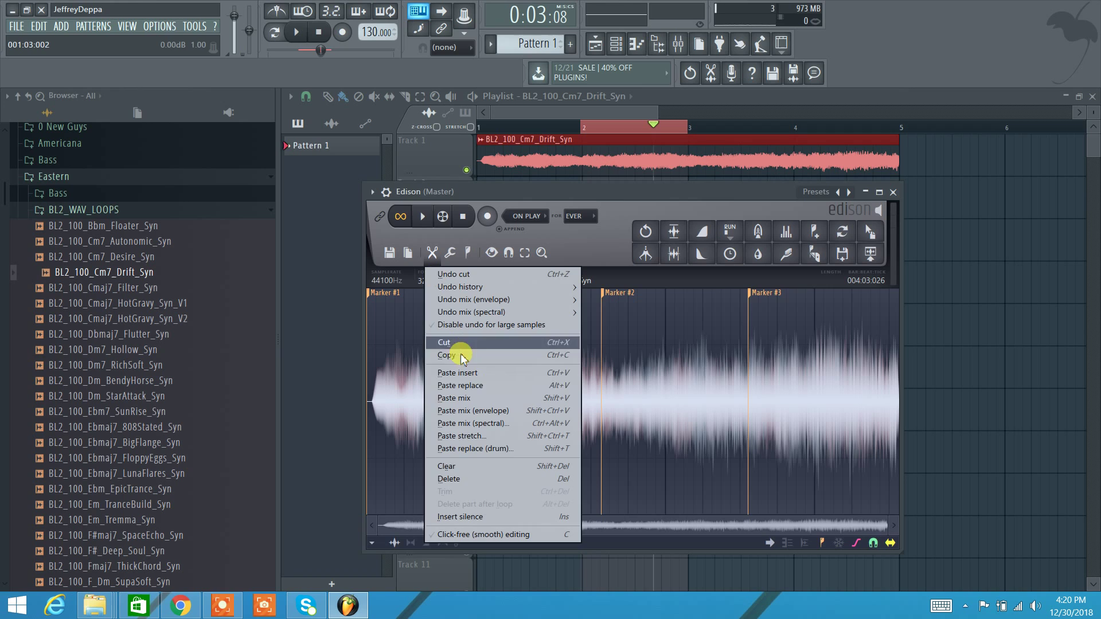
left_click(436, 373)
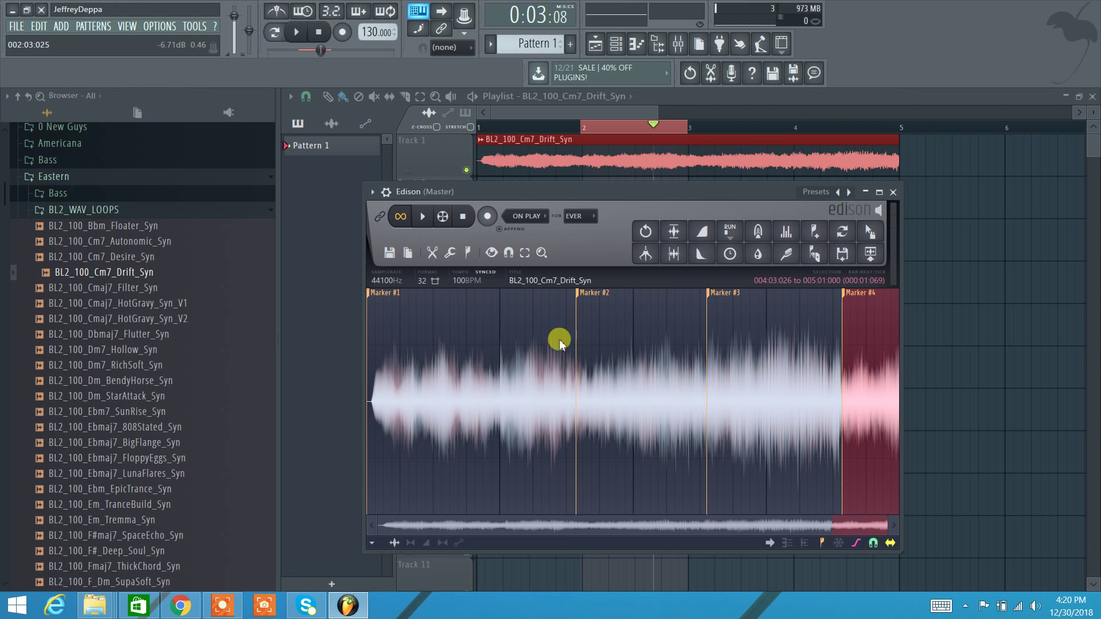
Reverse the selected tail from 004:03:026 to 005:01:000 using Edison's Tools menu
left_click(451, 254)
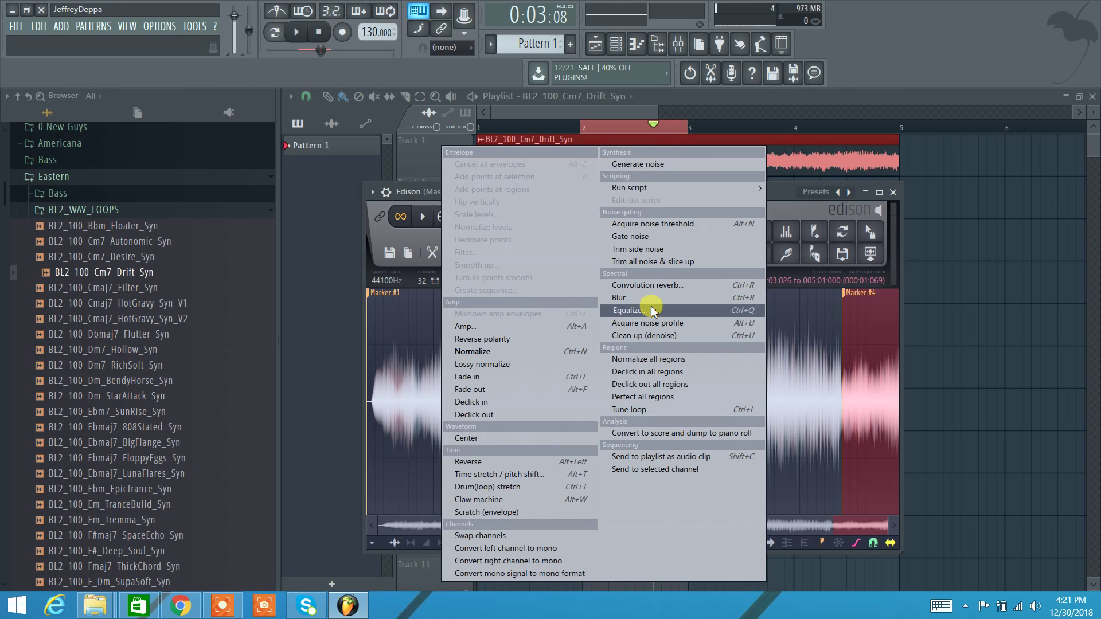
left_click(781, 191)
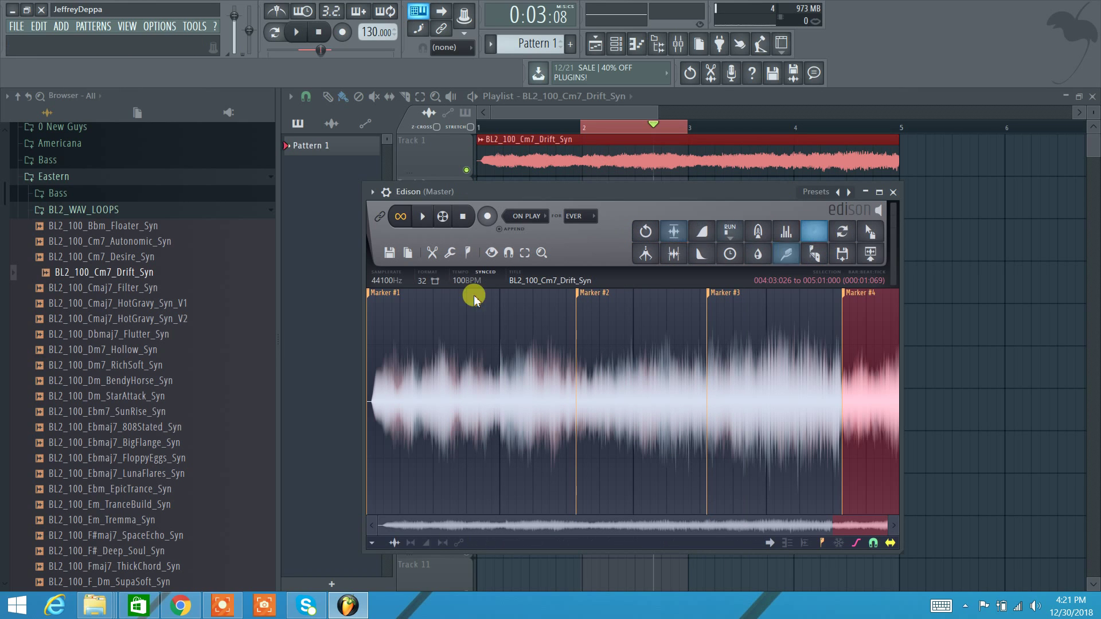
left_click(453, 255)
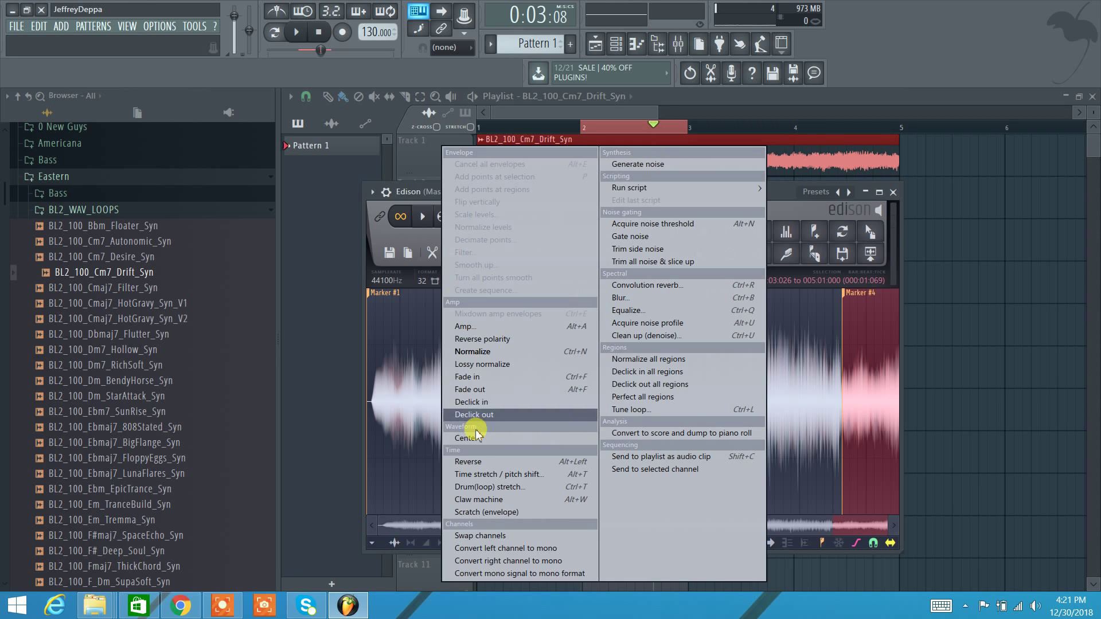
left_click(469, 461)
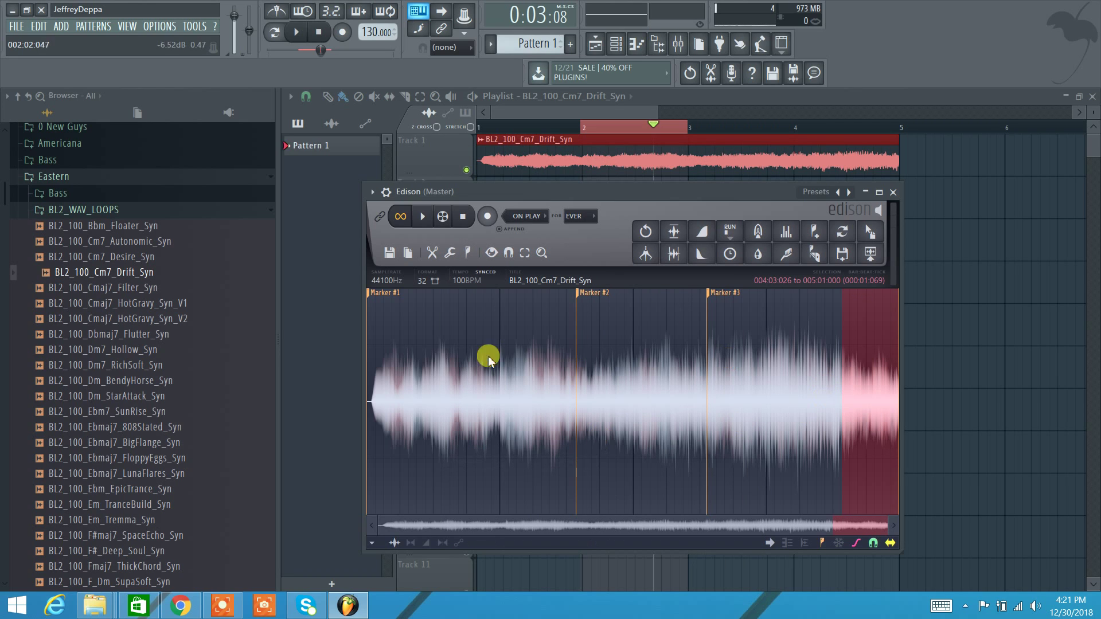
Zoom in, select the opening hit from Marker #1 (001:01:013–001:01:092), and play it
scroll(368, 388, "up", 2)
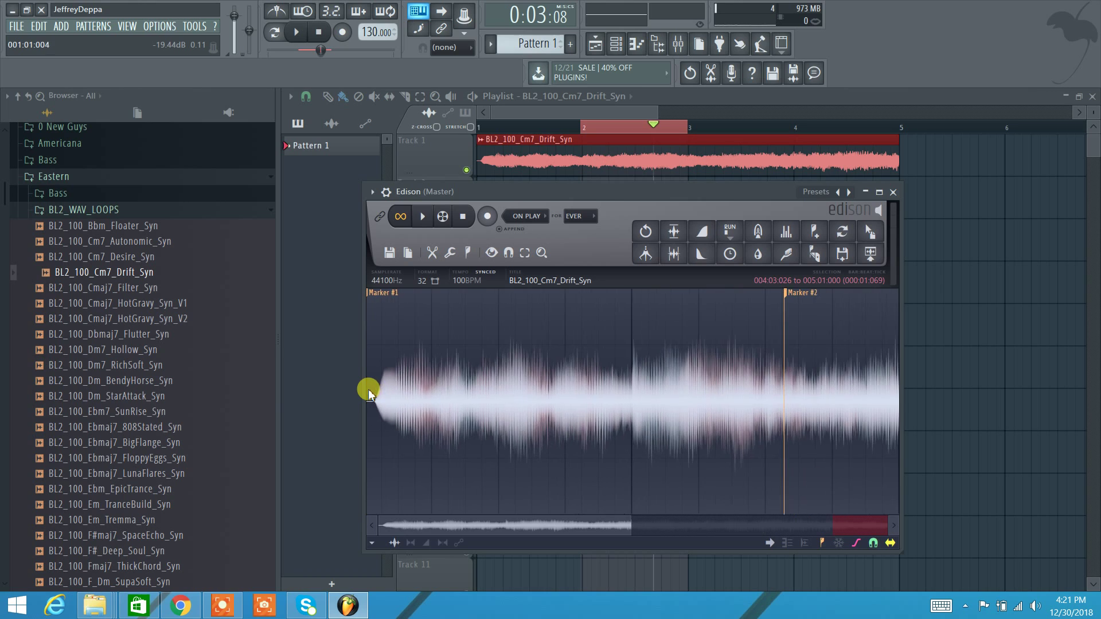
left_click(373, 390, "shift")
left_click(411, 394)
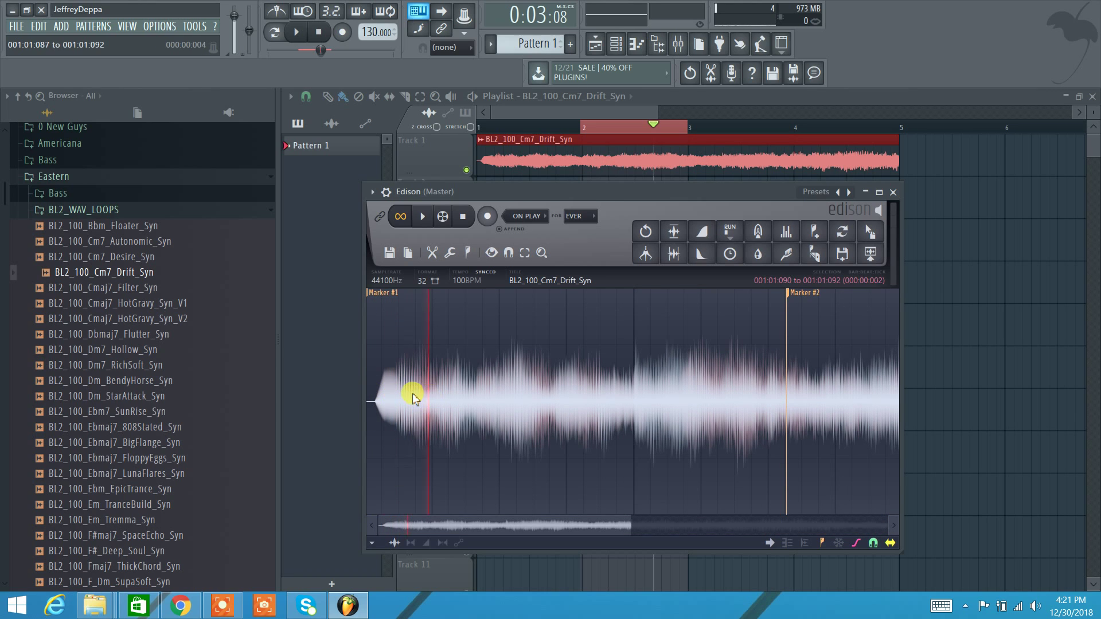
left_click(371, 390, "shift")
key("space")
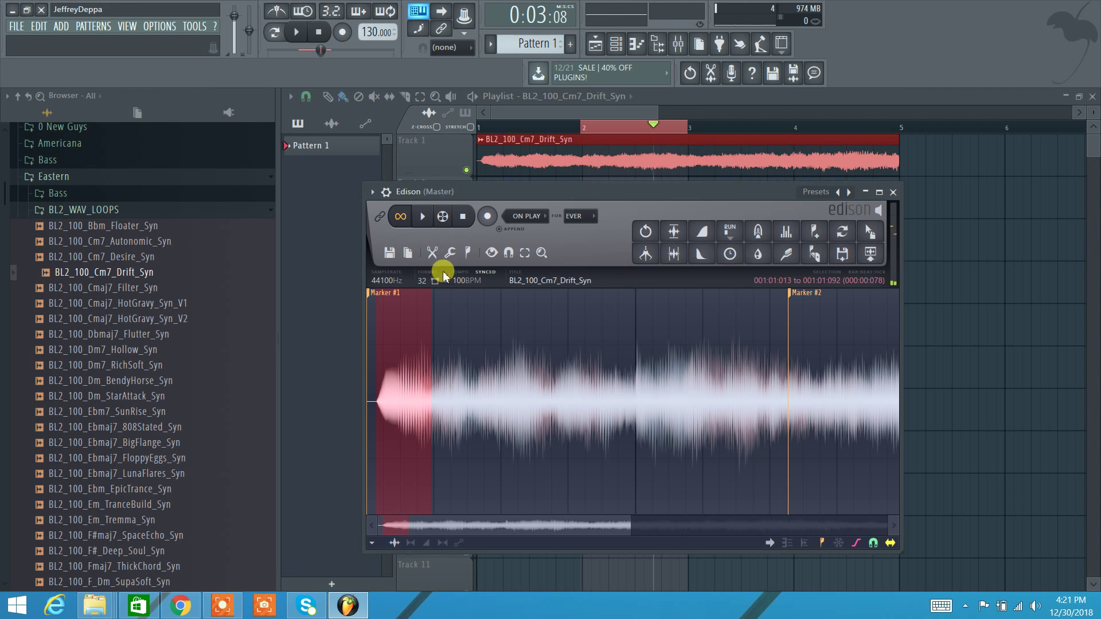
Reverse the opening hit with Tools > Reverse and play it back to hear the swell
left_click(450, 253)
left_click(491, 462)
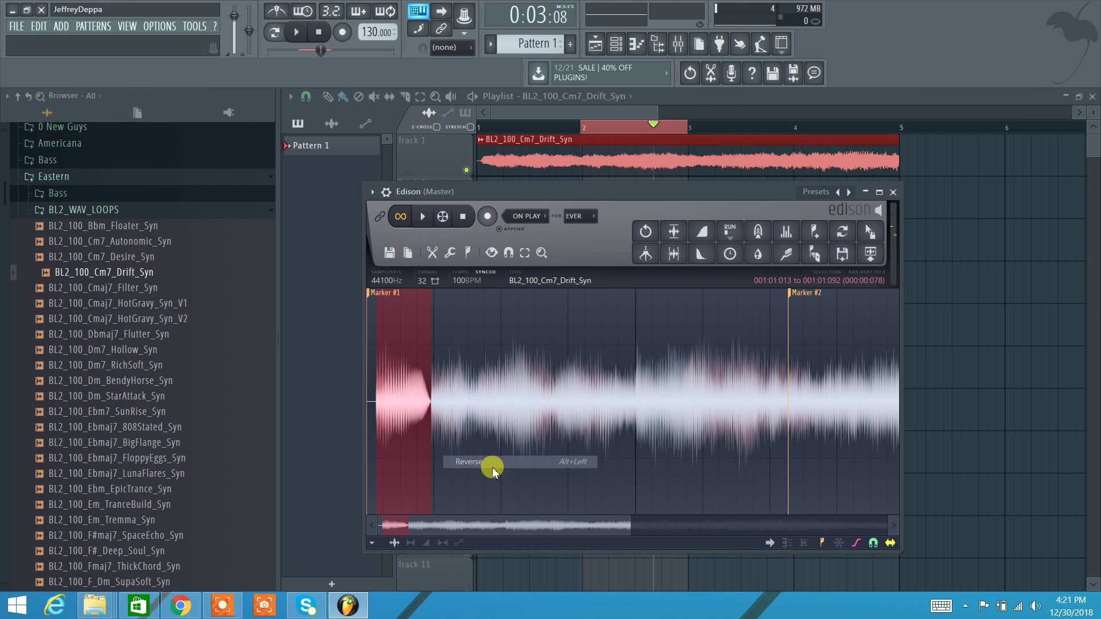
key("space")
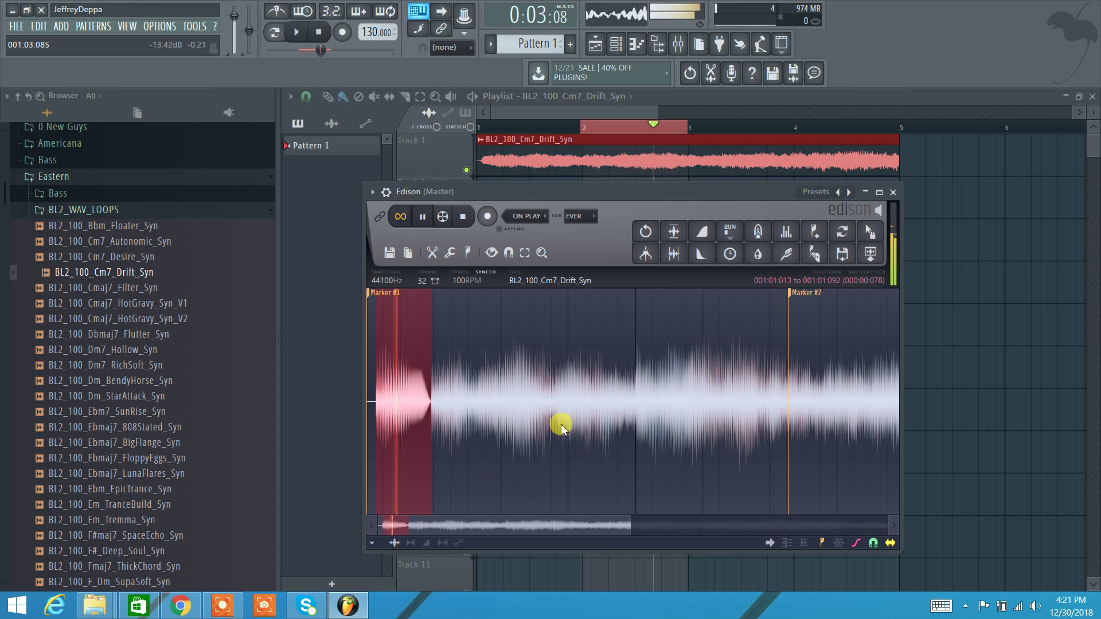
key("space")
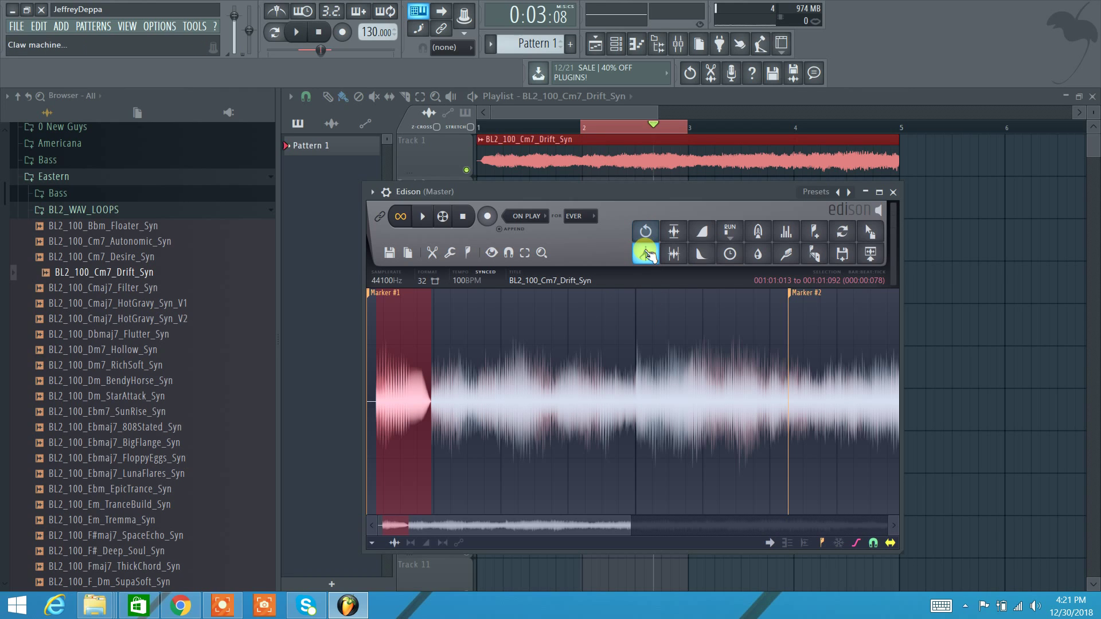
Select the loop's middle section, apply Claw machine at Beat period trashing every 1/4, then play it
left_click(546, 353)
left_click_drag(508, 357, 652, 357)
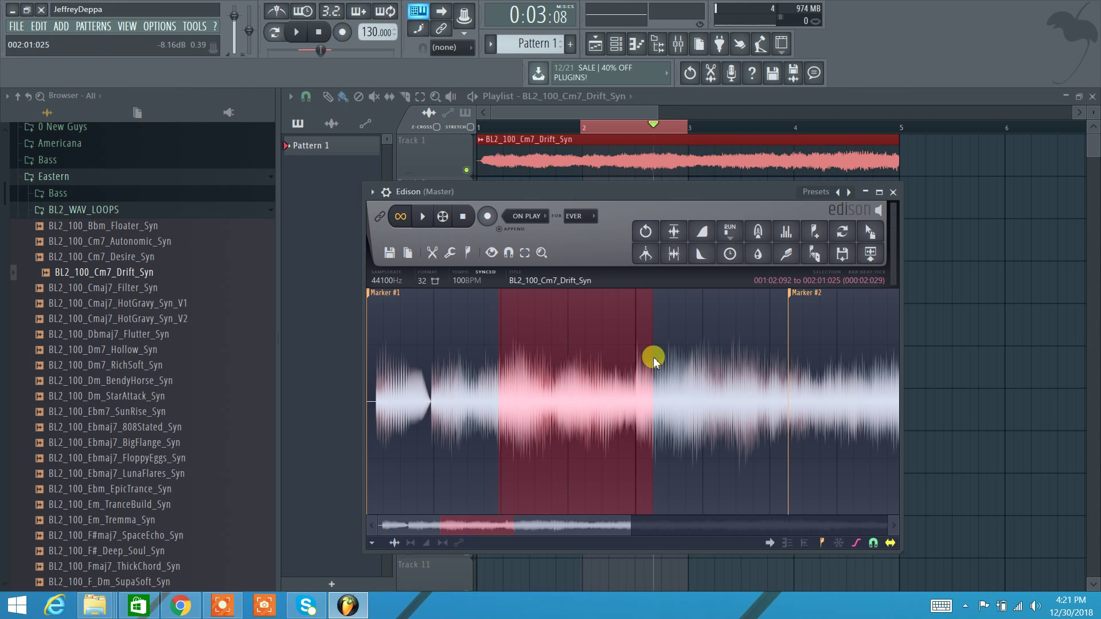
left_click(646, 254)
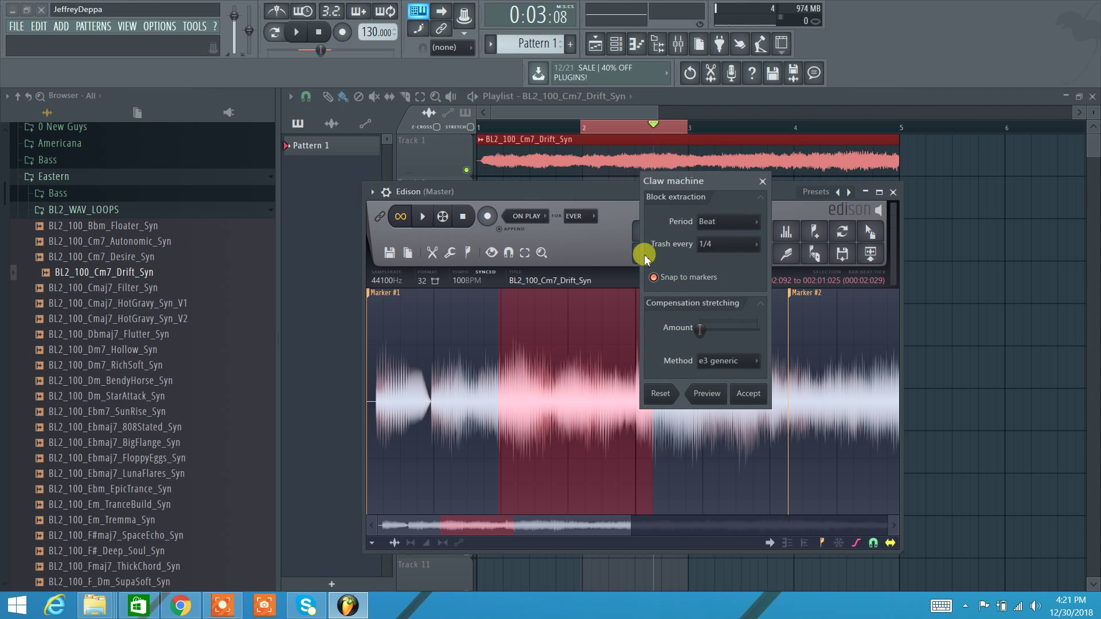
left_click(718, 221)
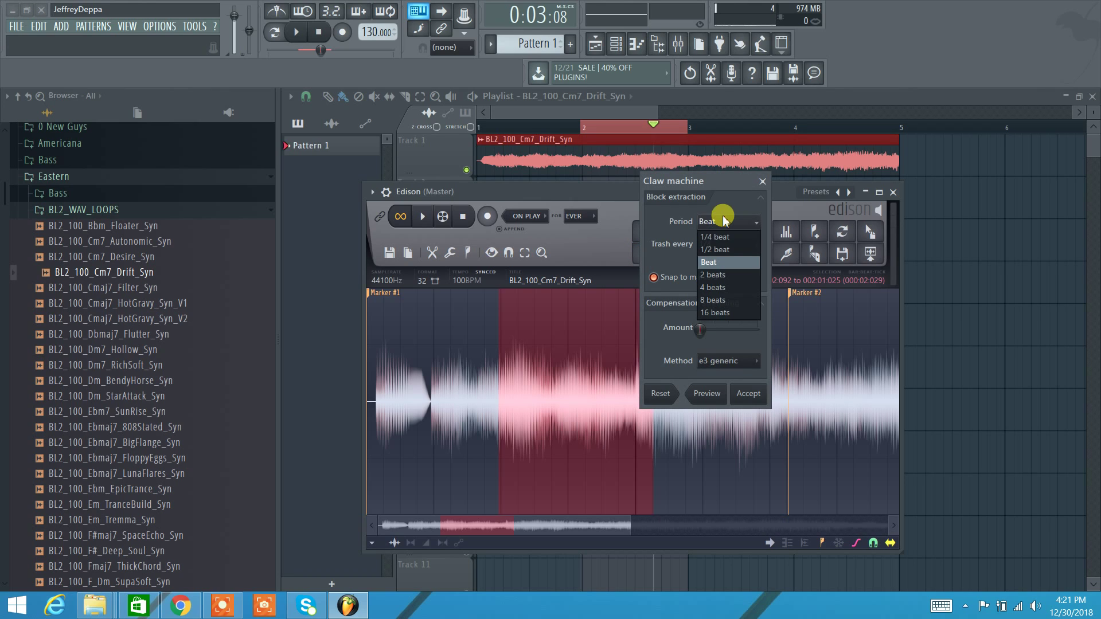
left_click(716, 265)
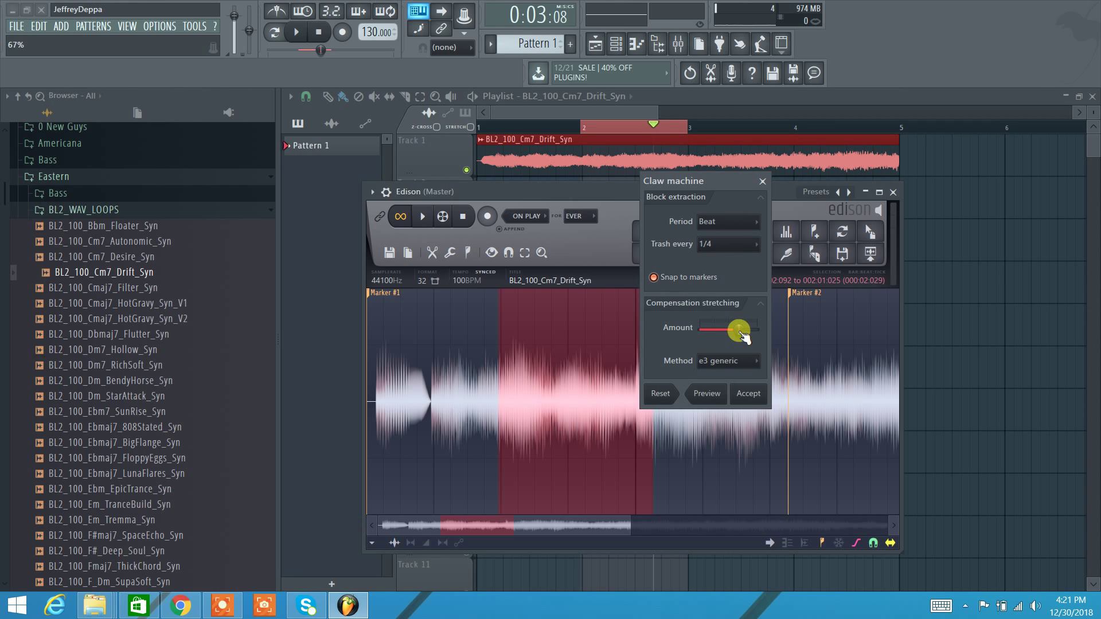
left_click(705, 393)
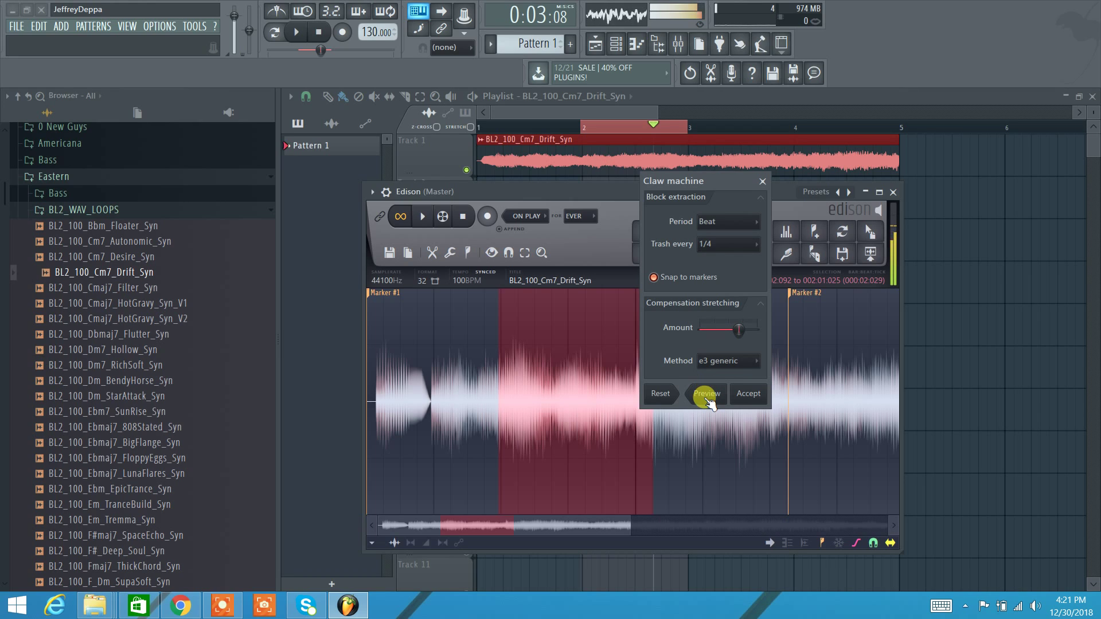
left_click(763, 181)
key("space")
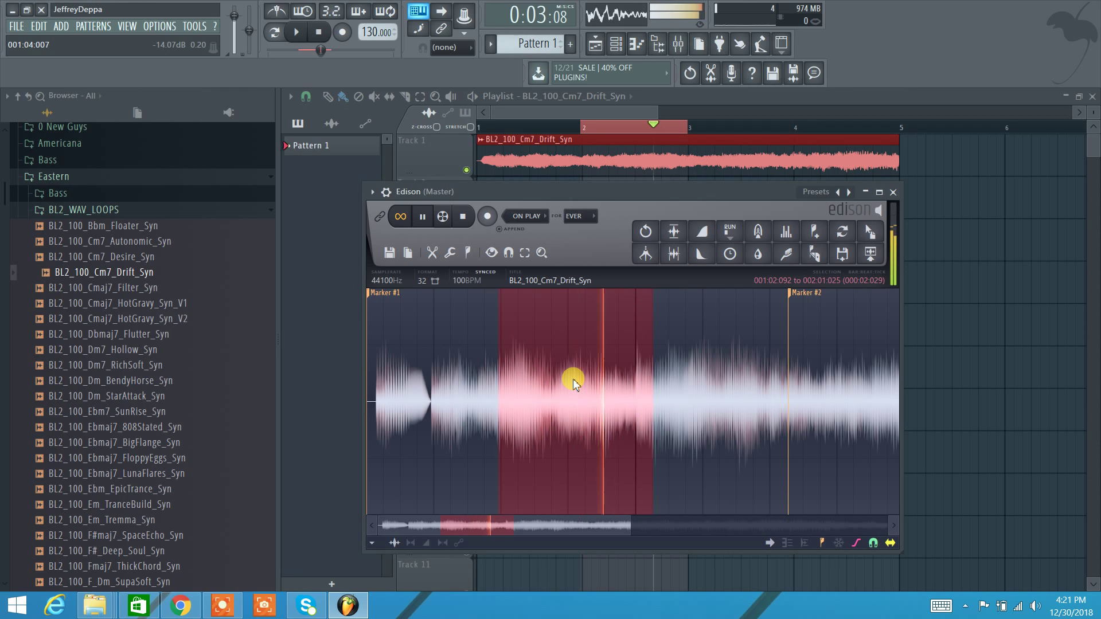
key("space")
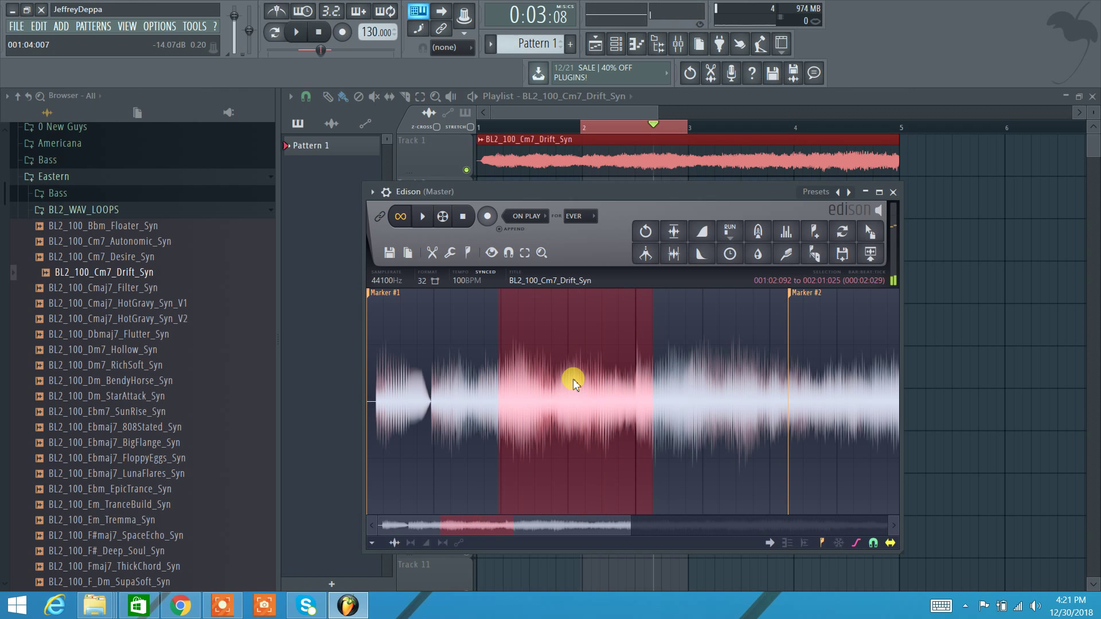
Try normalizing the section and undo it, then fade in a shorter stretch further left
left_click(674, 232)
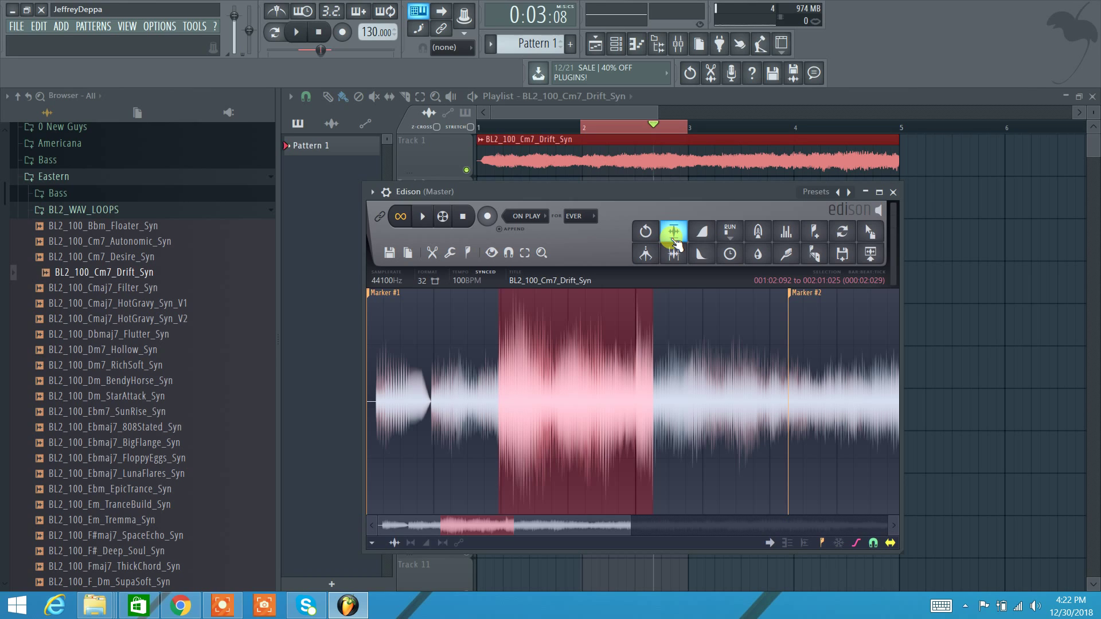
key("ctrl+z")
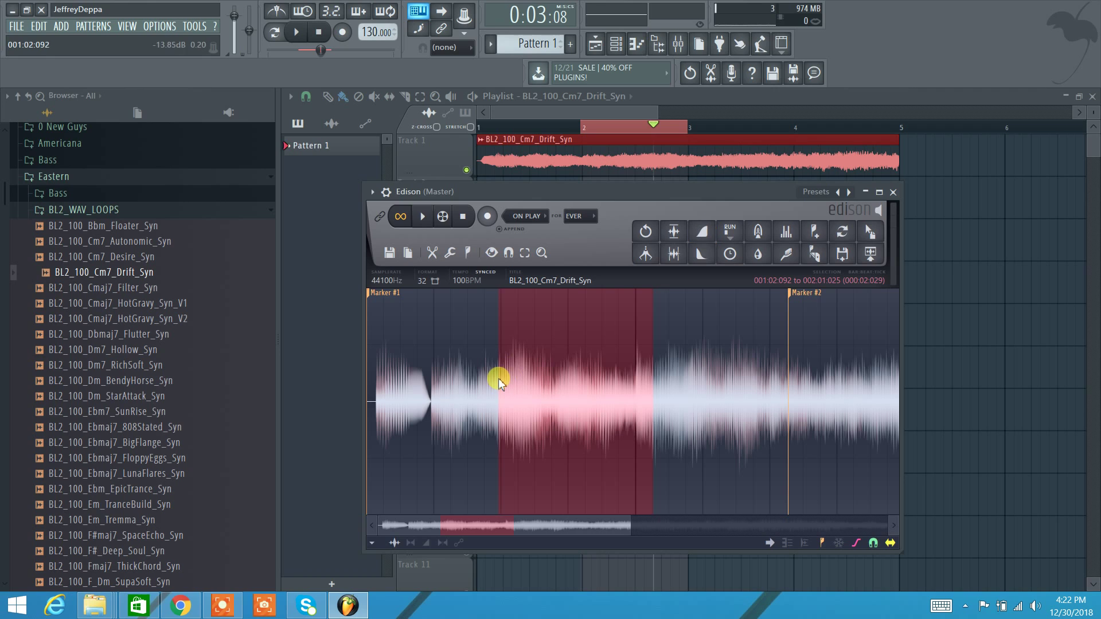
left_click_drag(497, 378, 609, 393)
left_click(701, 231)
Extend the selection and fade it out, then reselect the faded section and play it
left_click(598, 362, "shift")
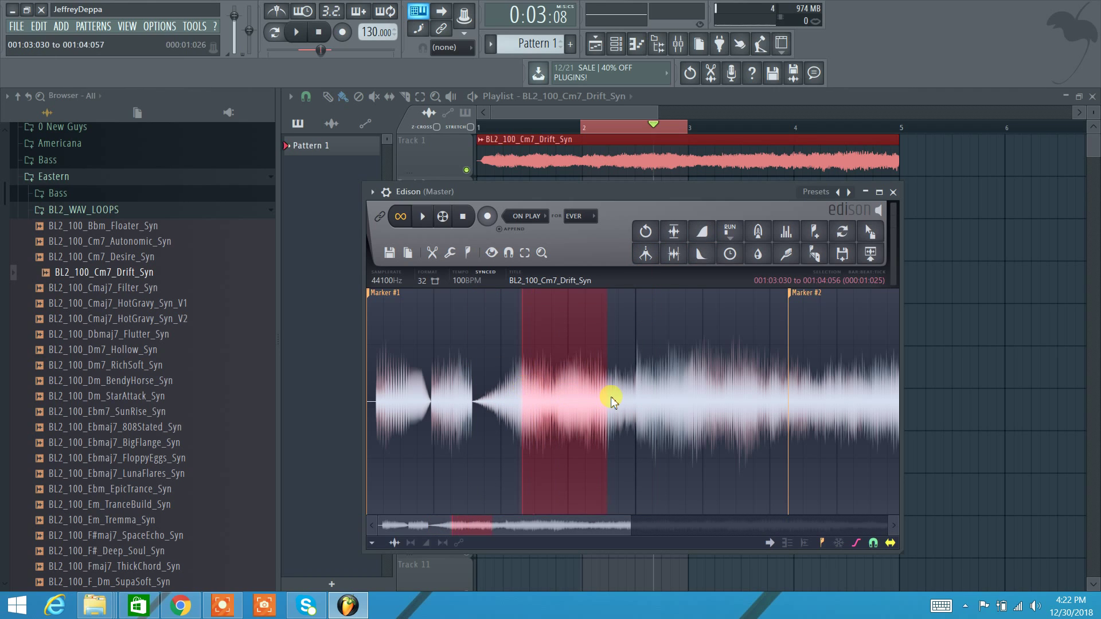
left_click(700, 257)
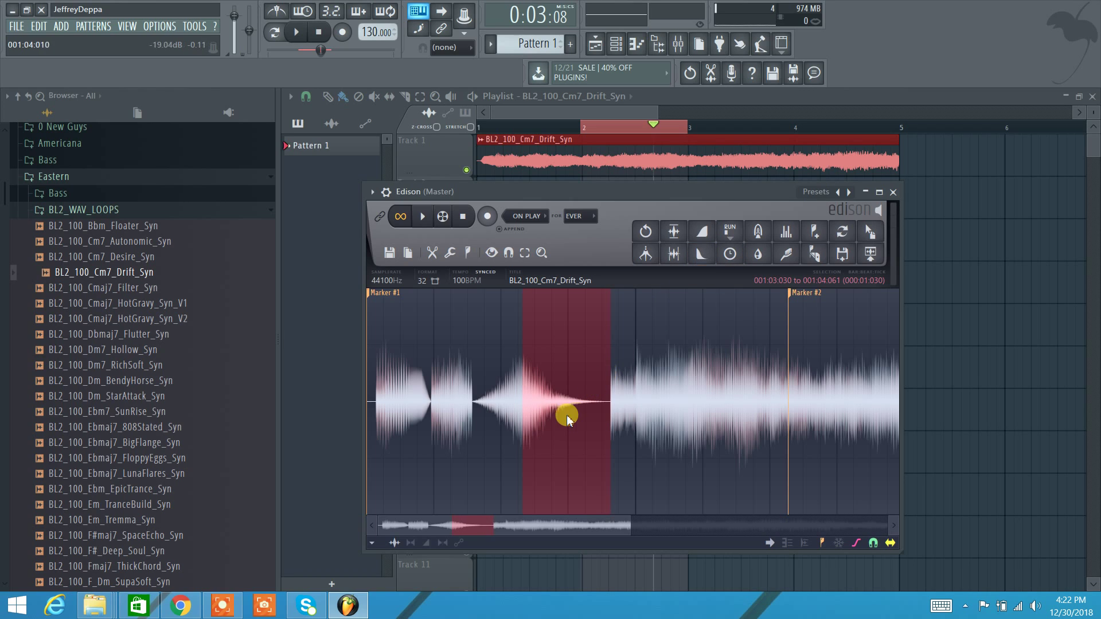
left_click(472, 394)
left_click_drag(474, 393, 600, 402)
key("space")
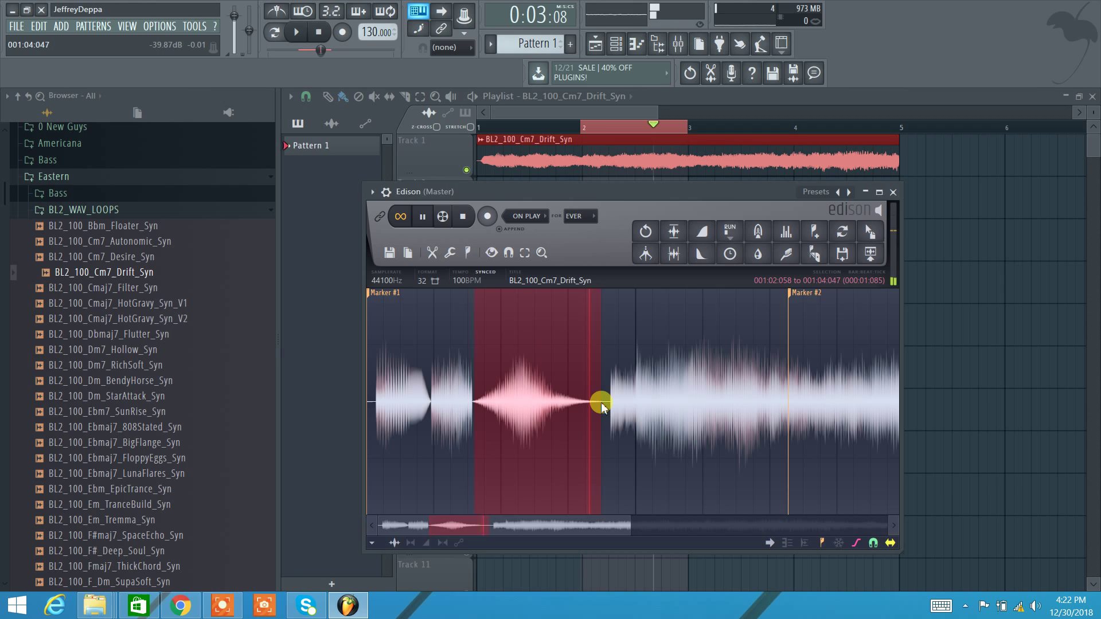
Stop playback, select the silent gap after the faded section, try Trim side noise, then undo
key("space")
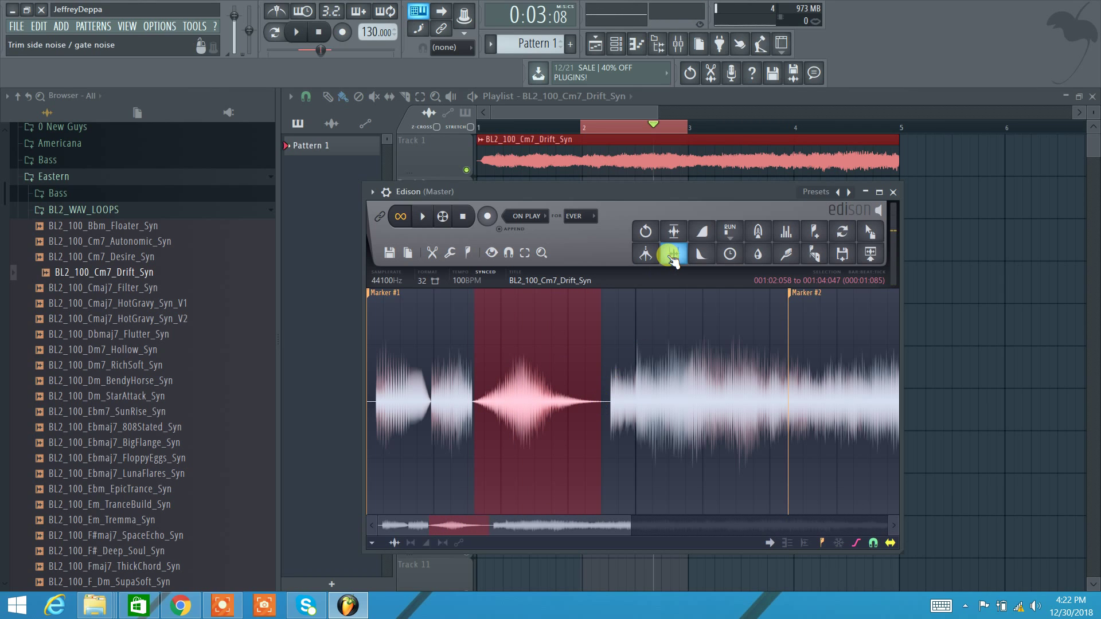
left_click(587, 405)
scroll(587, 406, "up", 2)
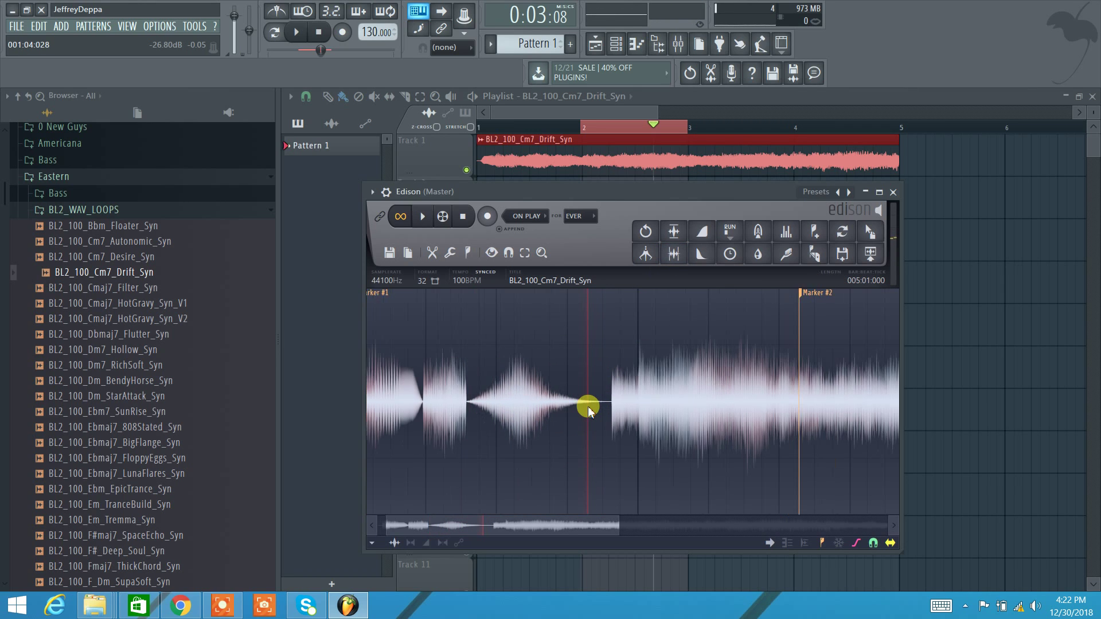
scroll(586, 406, "up", 1)
left_click_drag(607, 415, 557, 418)
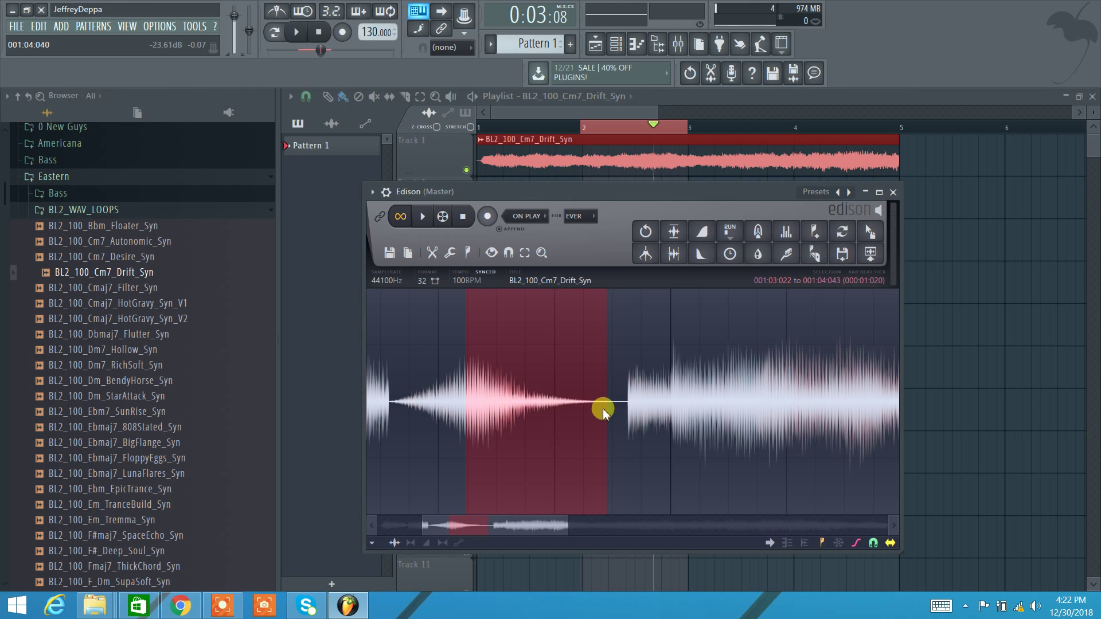
left_click(674, 252)
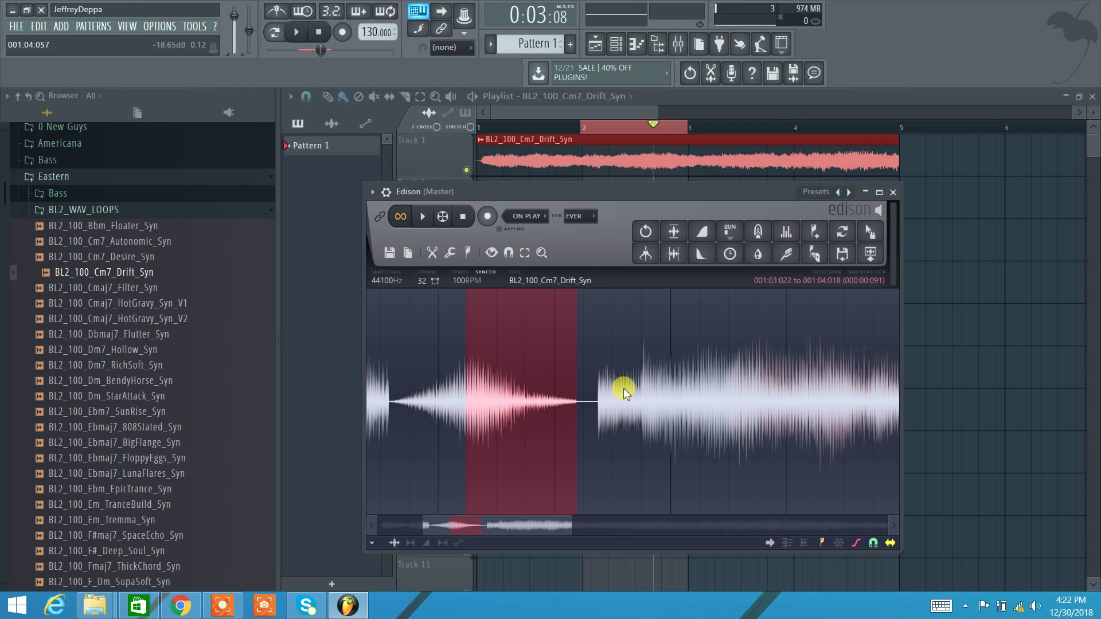
key("ctrl+z")
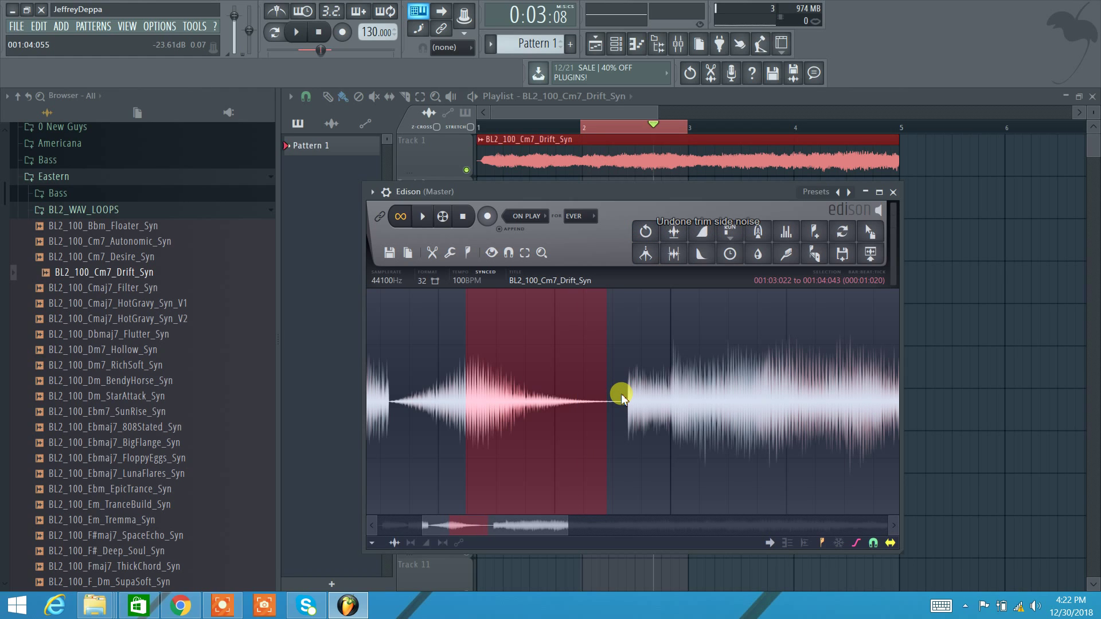
key("ctrl+z")
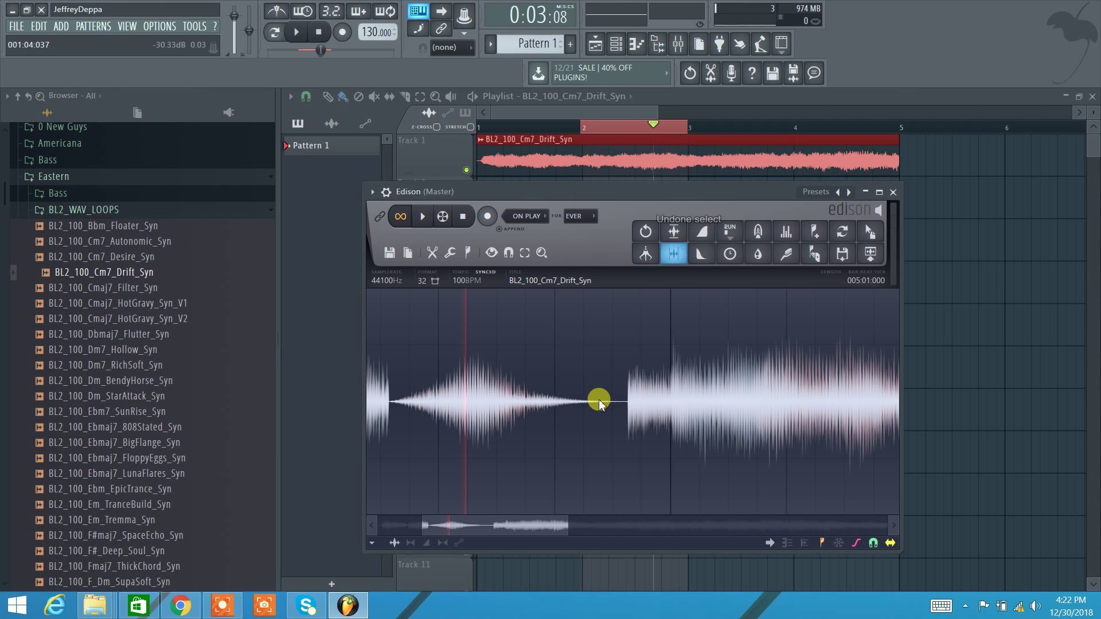
Trim the silence from the faded tail and gap, fade it out, and reselect the faded section
left_click_drag(602, 400, 478, 410)
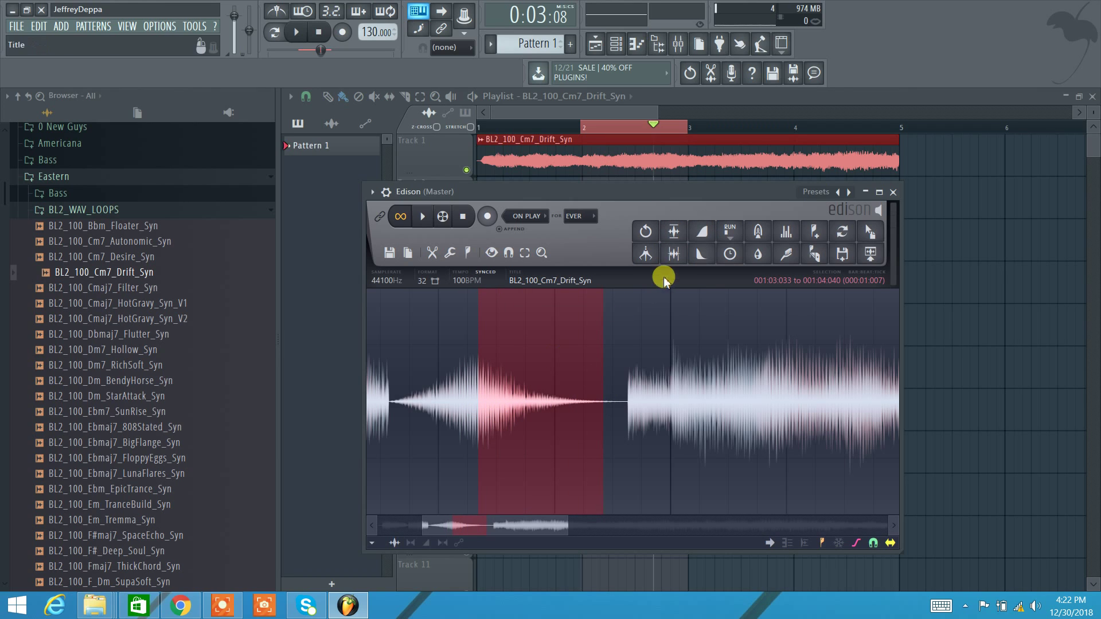
left_click(673, 253)
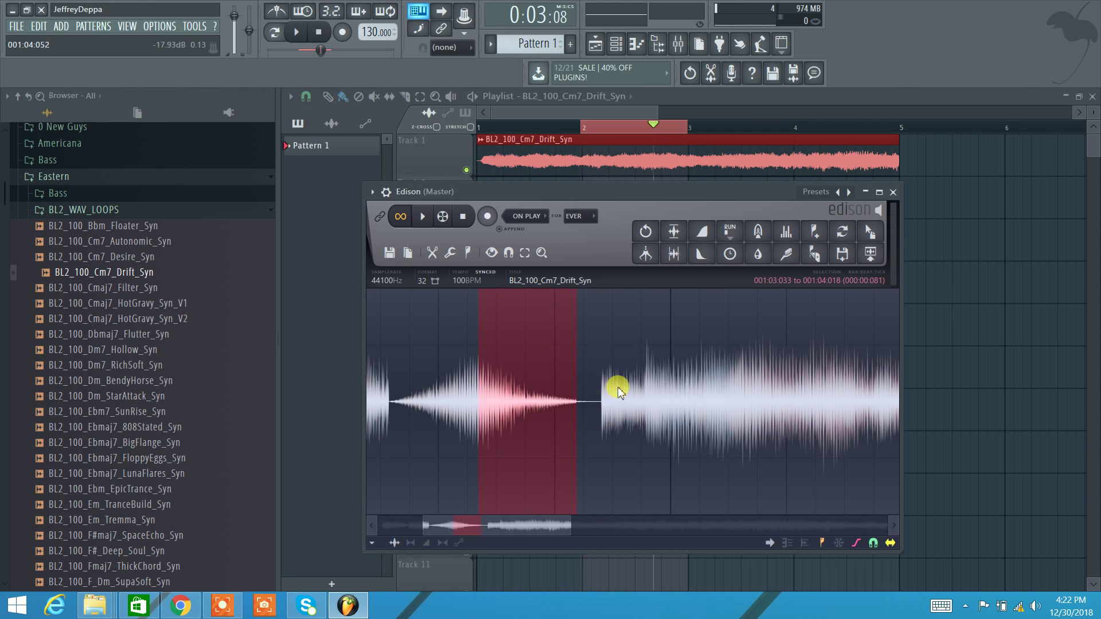
left_click(700, 253)
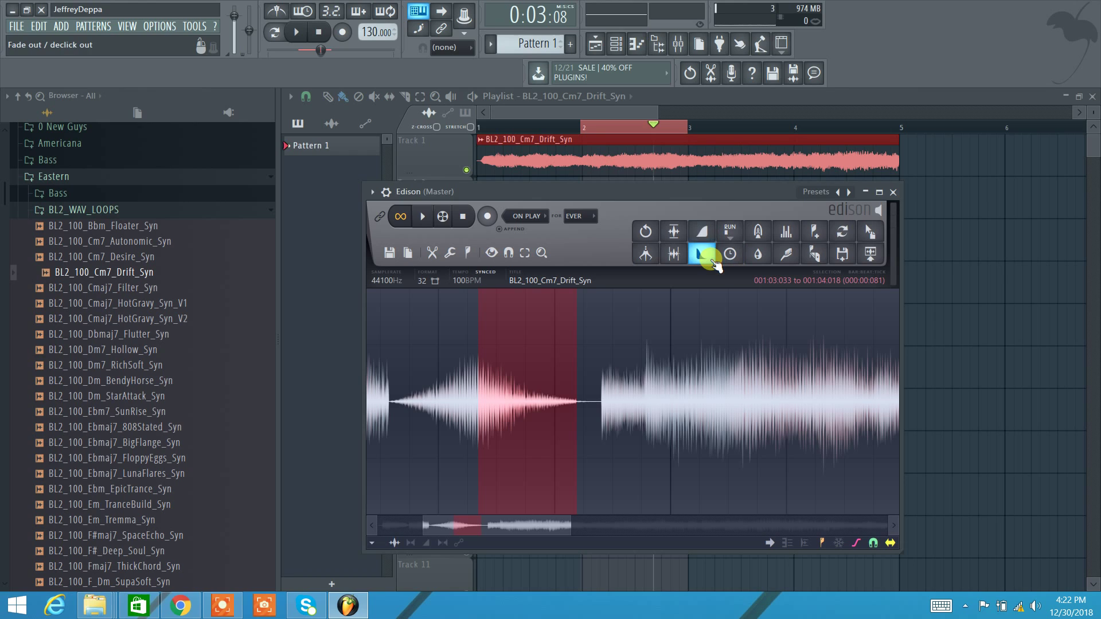
left_click_drag(478, 432, 475, 432)
left_click_drag(398, 419, 572, 430)
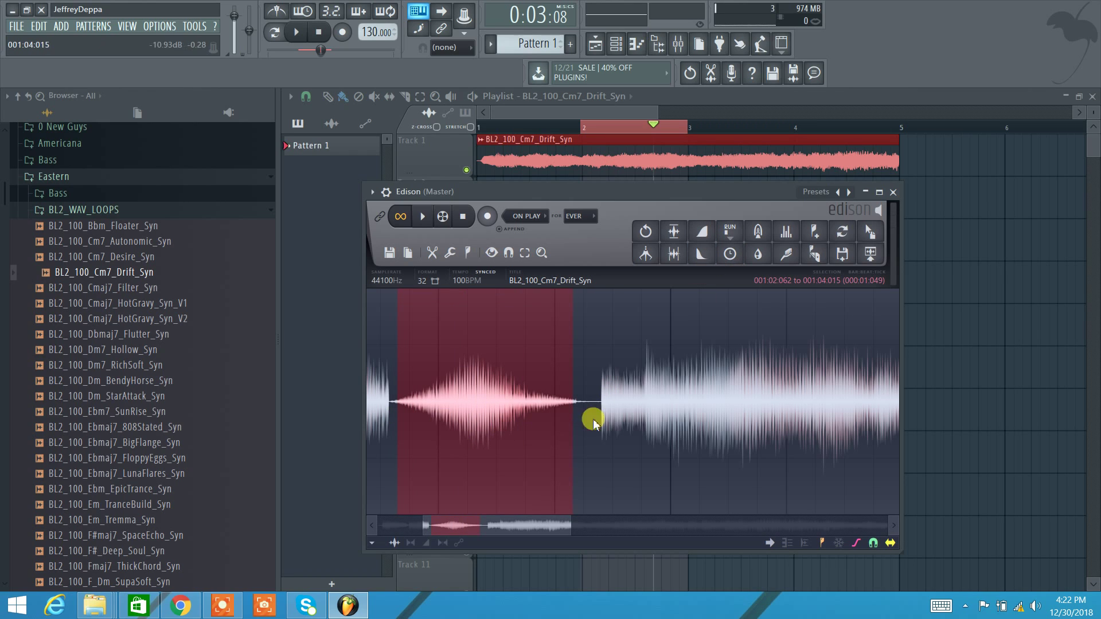
left_click(738, 235)
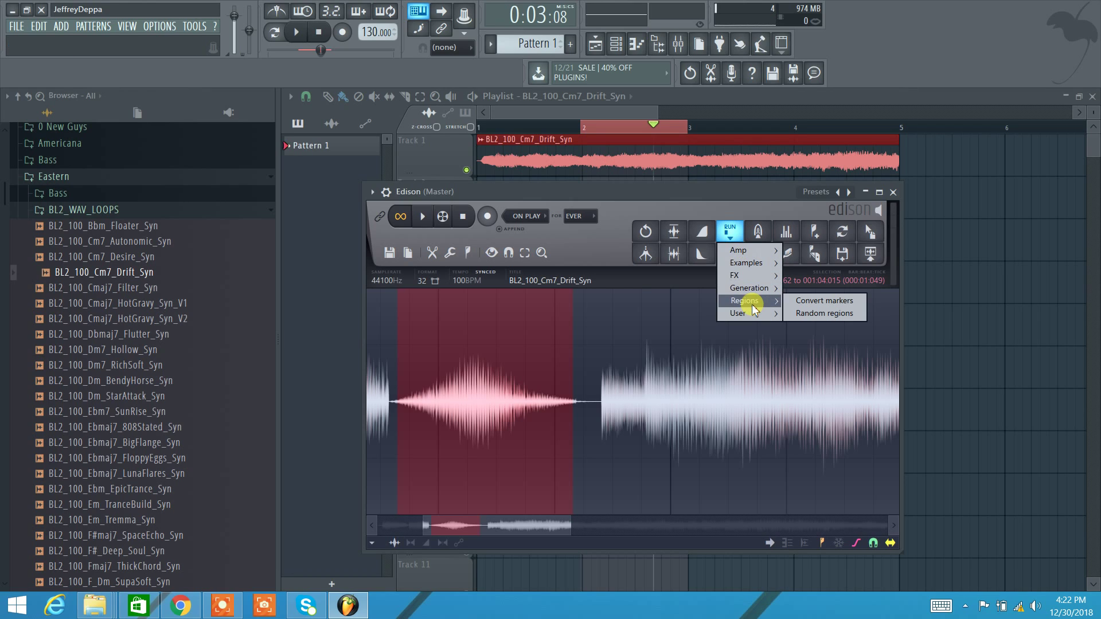
mouse_move(751, 292)
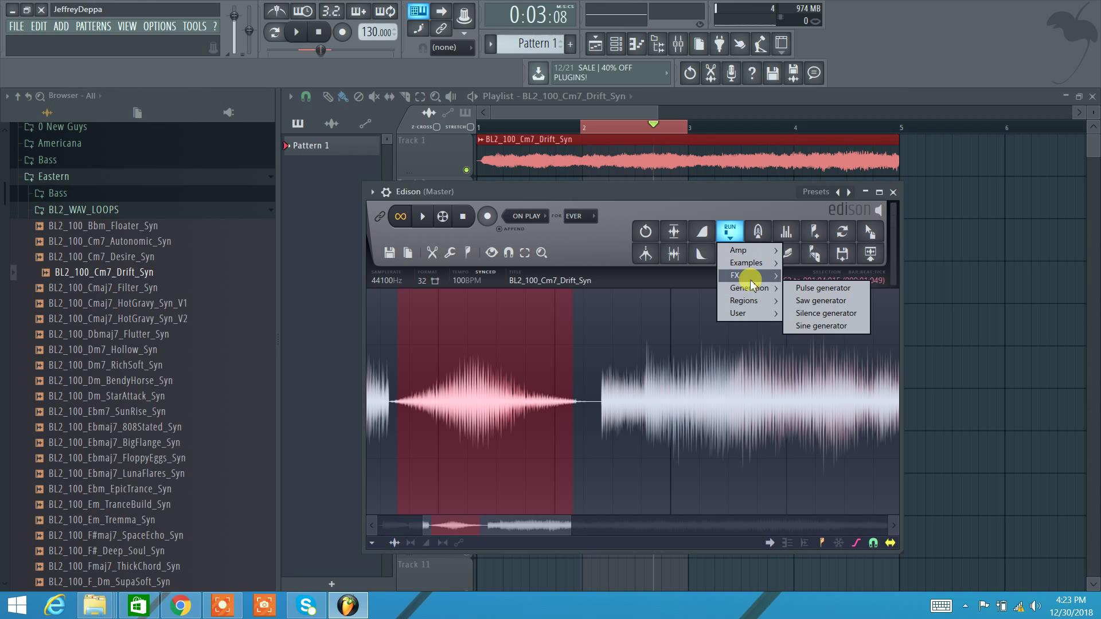
mouse_move(751, 268)
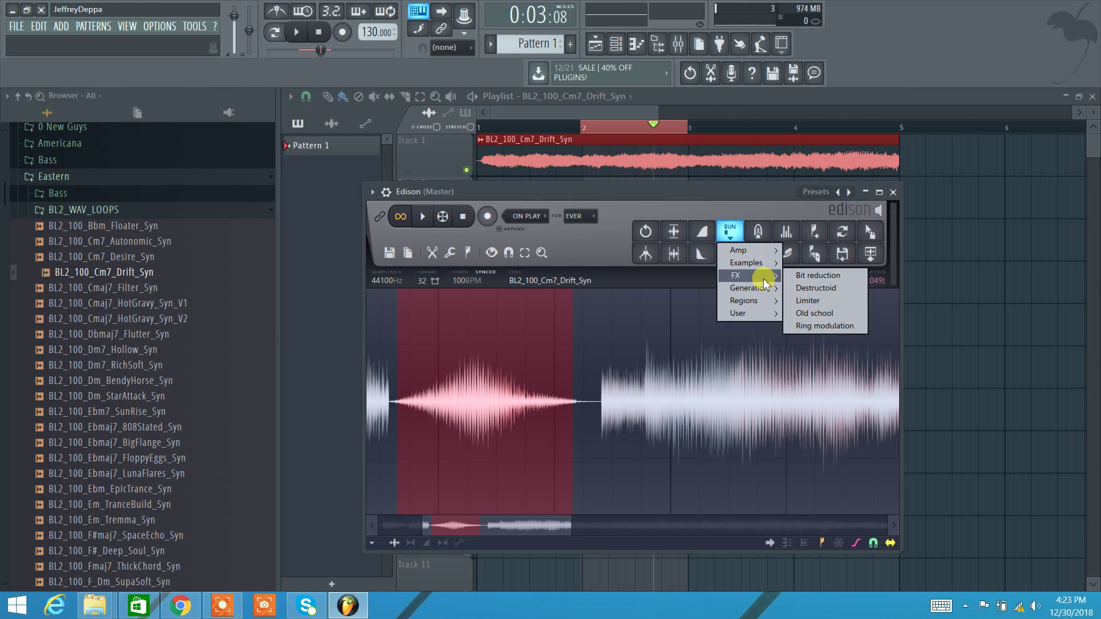
left_click(802, 277)
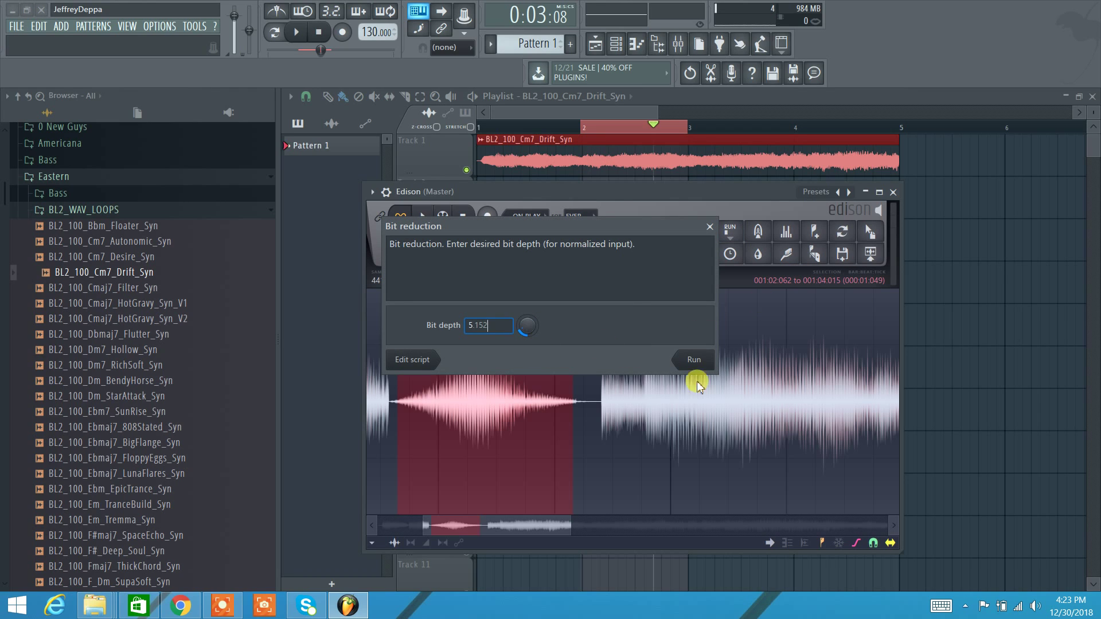
left_click(693, 358)
scroll(562, 366, "left", 2)
key("space")
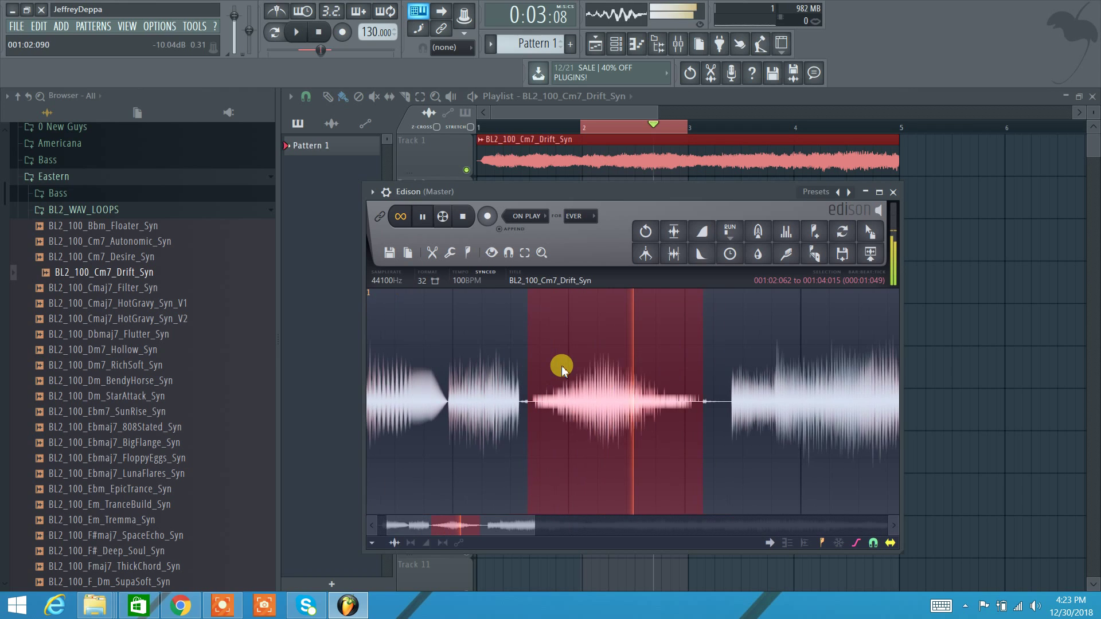
scroll(561, 366, "left", 1)
key("space")
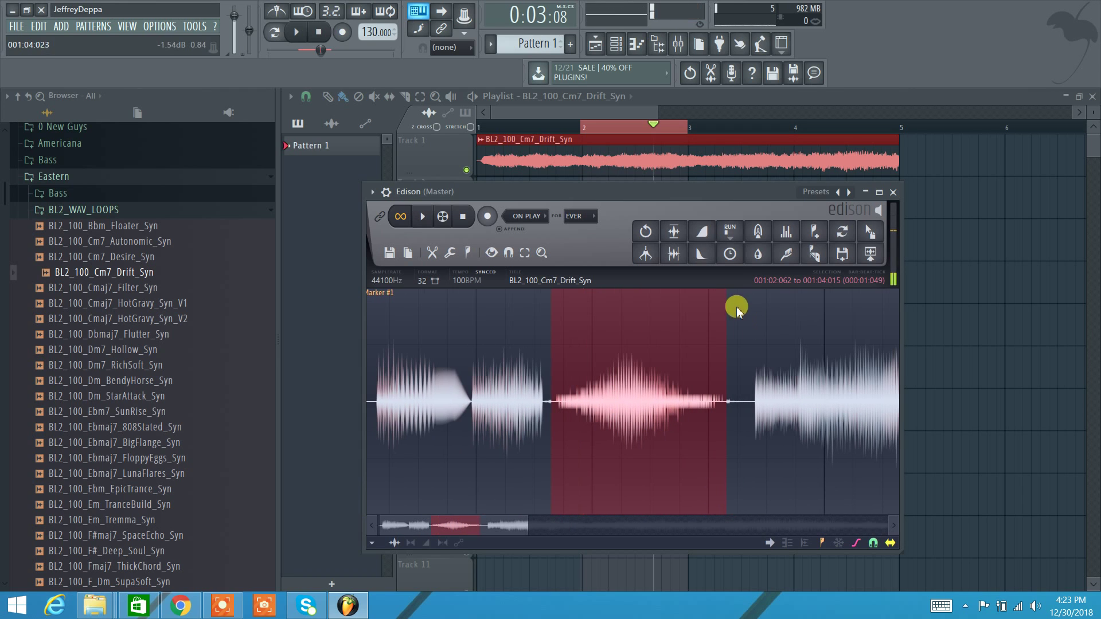
left_click(729, 231)
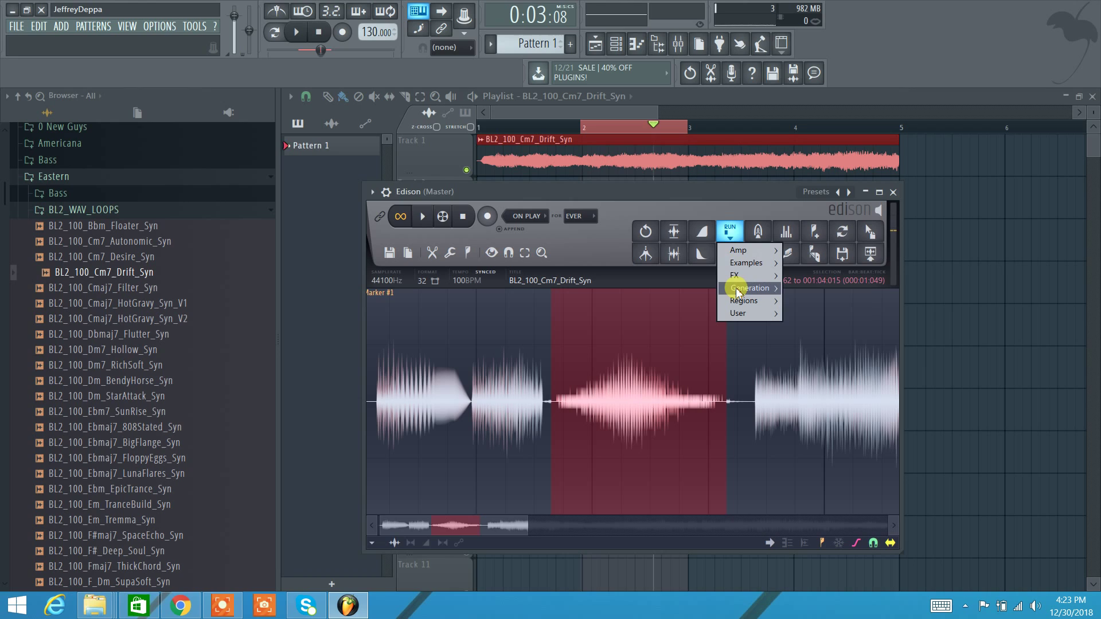
mouse_move(736, 289)
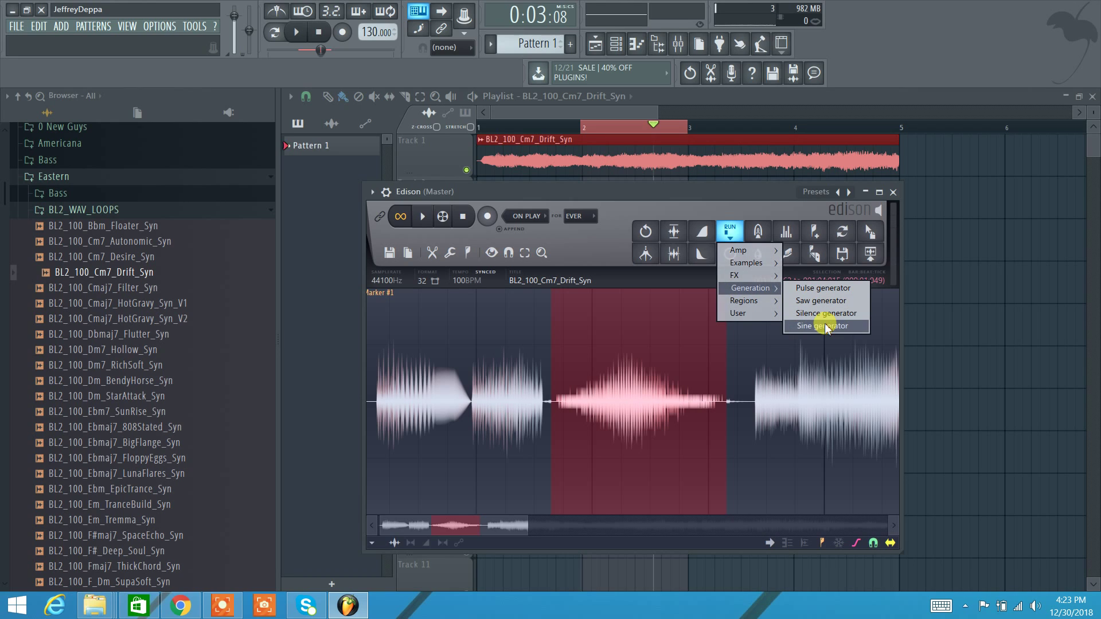
left_click(698, 221)
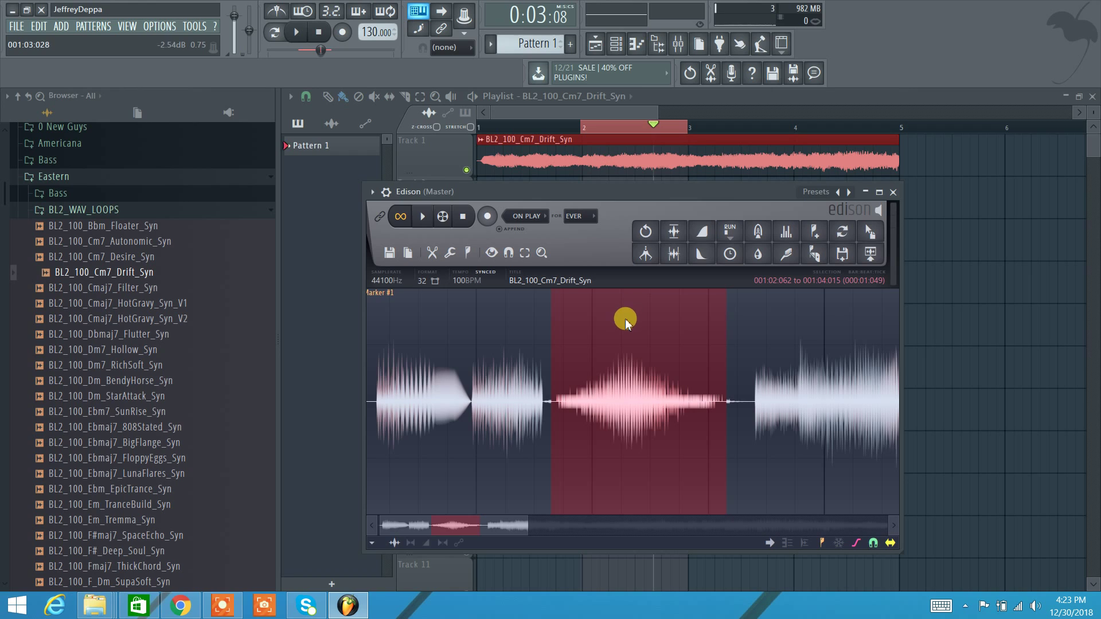
key("ctrl+z")
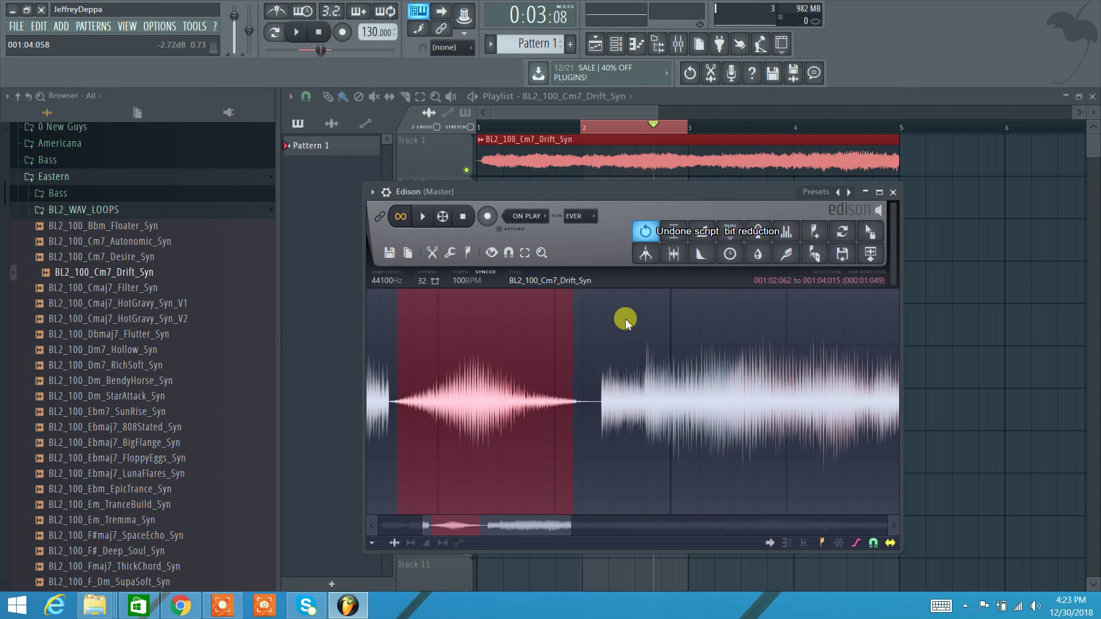
Open the Time stretcher / pitch shifter, try raising coarse pitch, then reset and close it
left_click(730, 255)
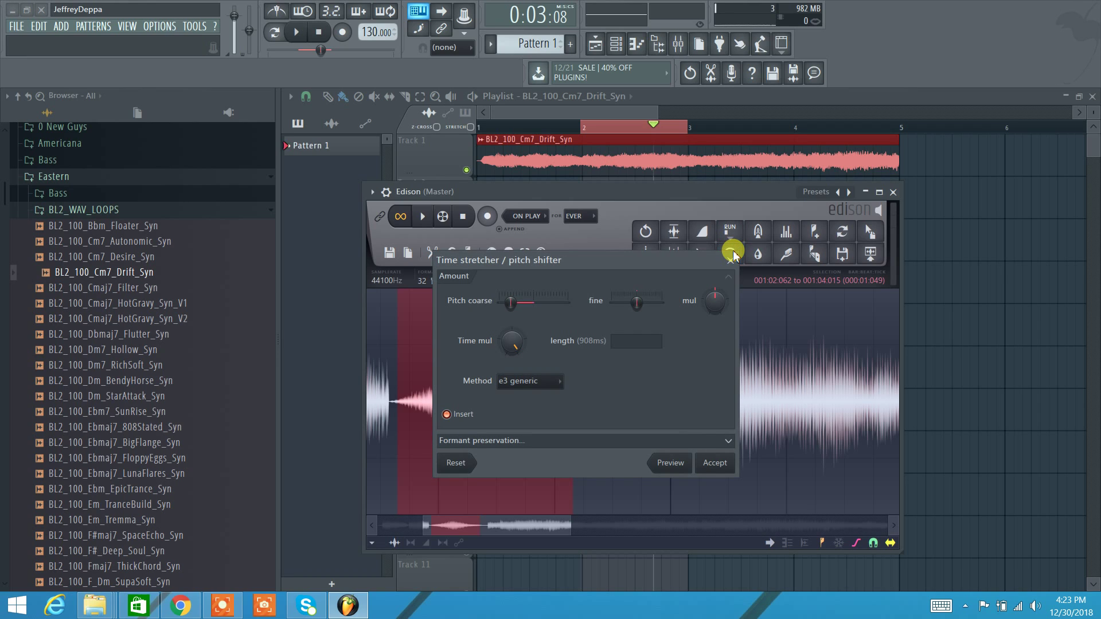
left_click_drag(510, 302, 519, 304)
left_click(455, 462)
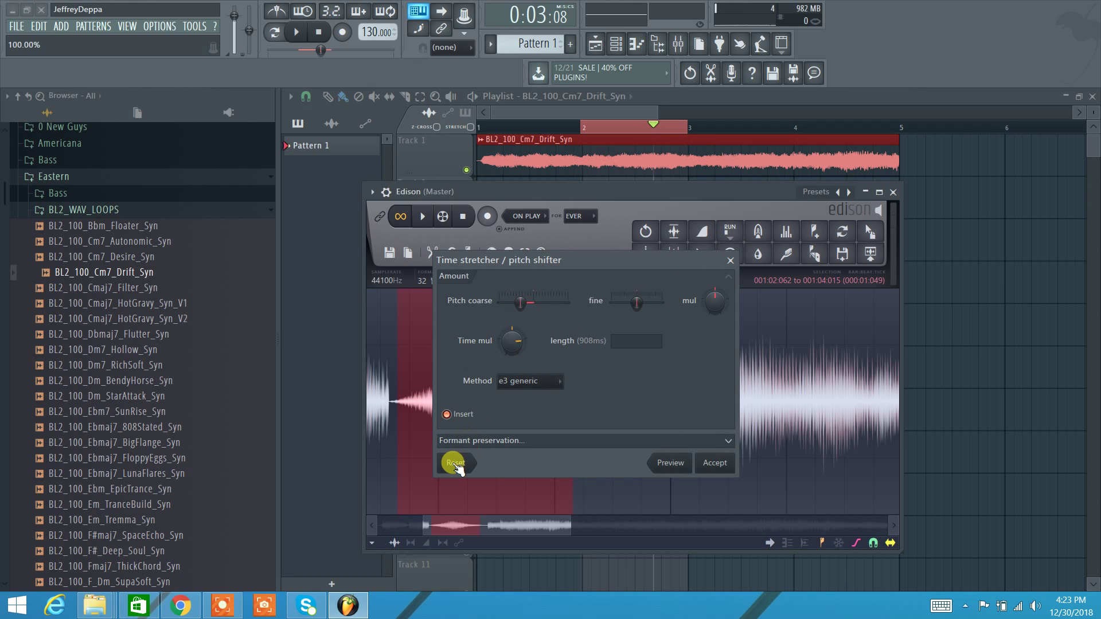
left_click(730, 260)
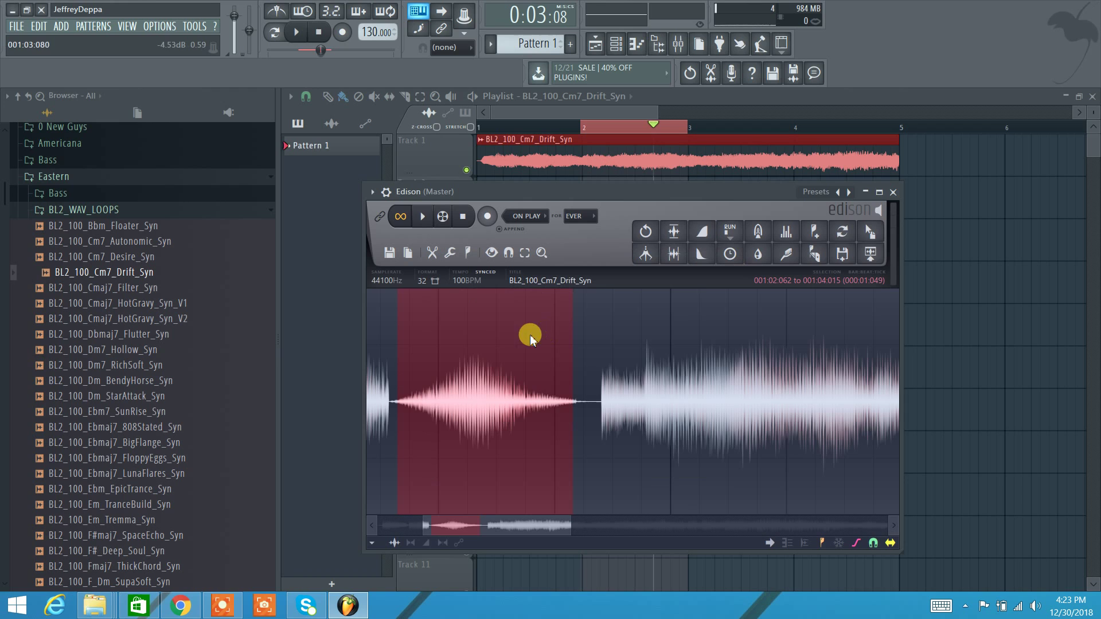
Play the selected section, then reopen the time stretcher and reset it to defaults
key("space")
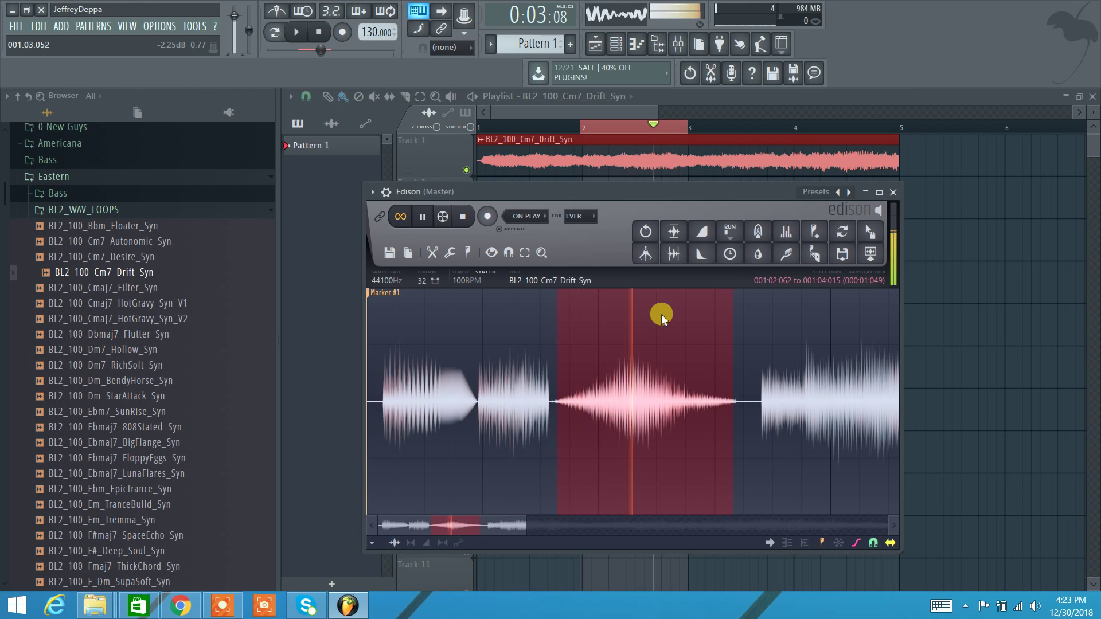
key("space")
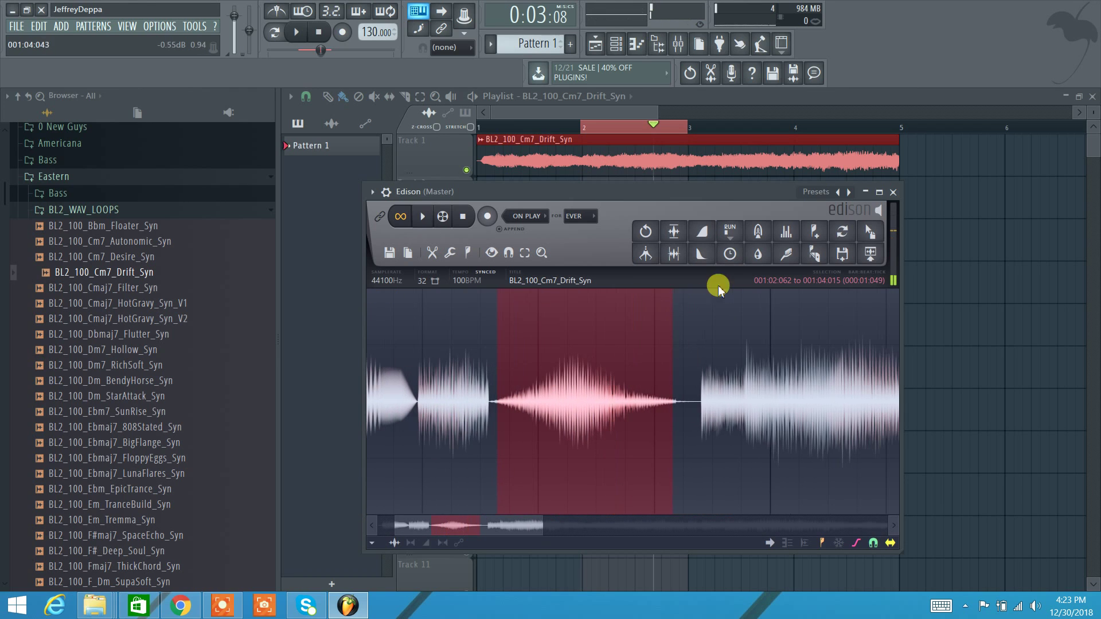
left_click(730, 256)
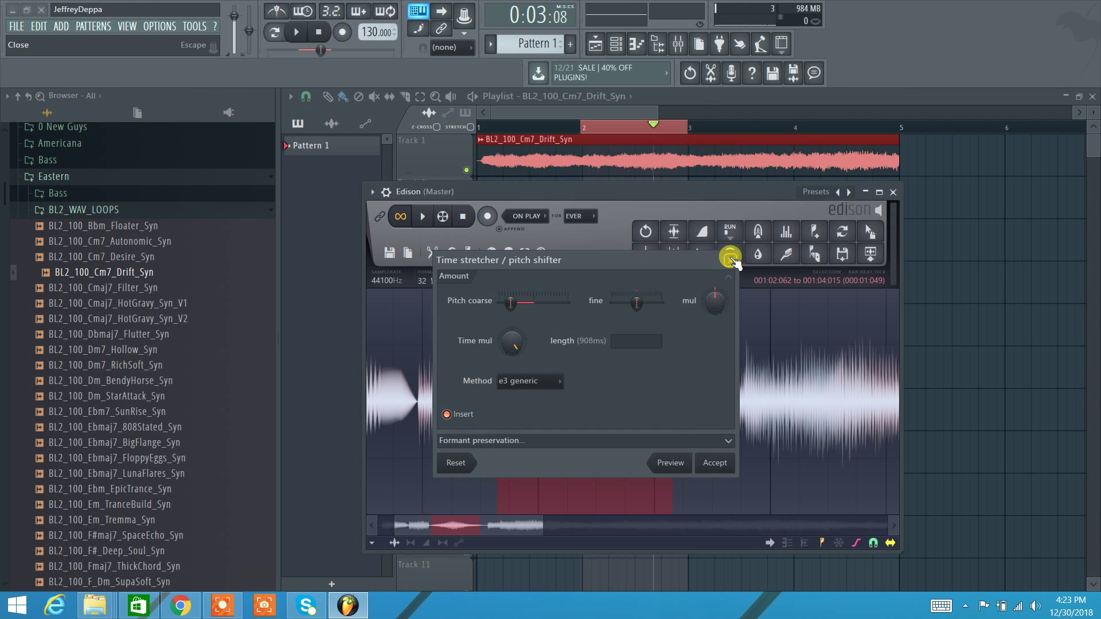
left_click(453, 463)
Pitch the section up 4 semitones, trim the multiplier to about 93.6%, previewing each change
left_click(671, 463)
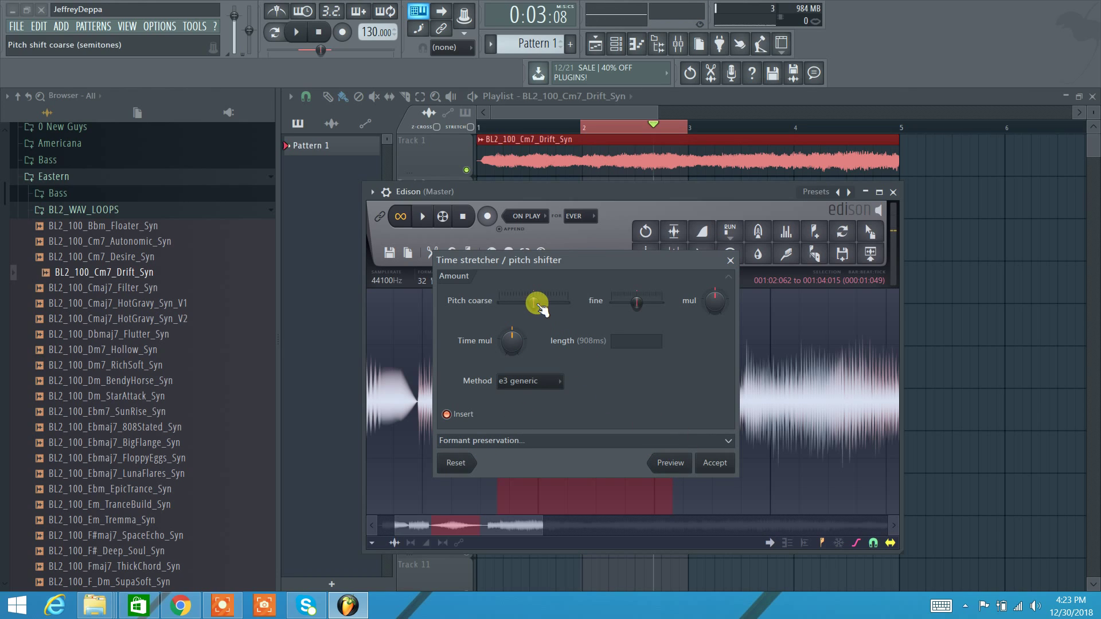
left_click_drag(538, 305, 546, 306)
left_click(668, 462)
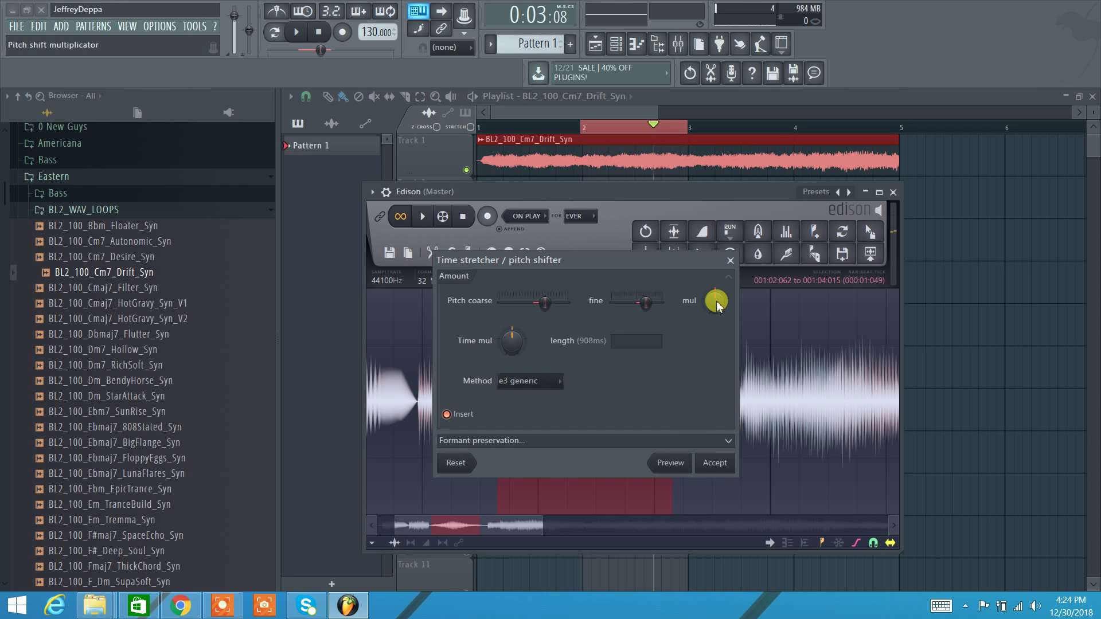
left_click_drag(716, 304, 716, 310)
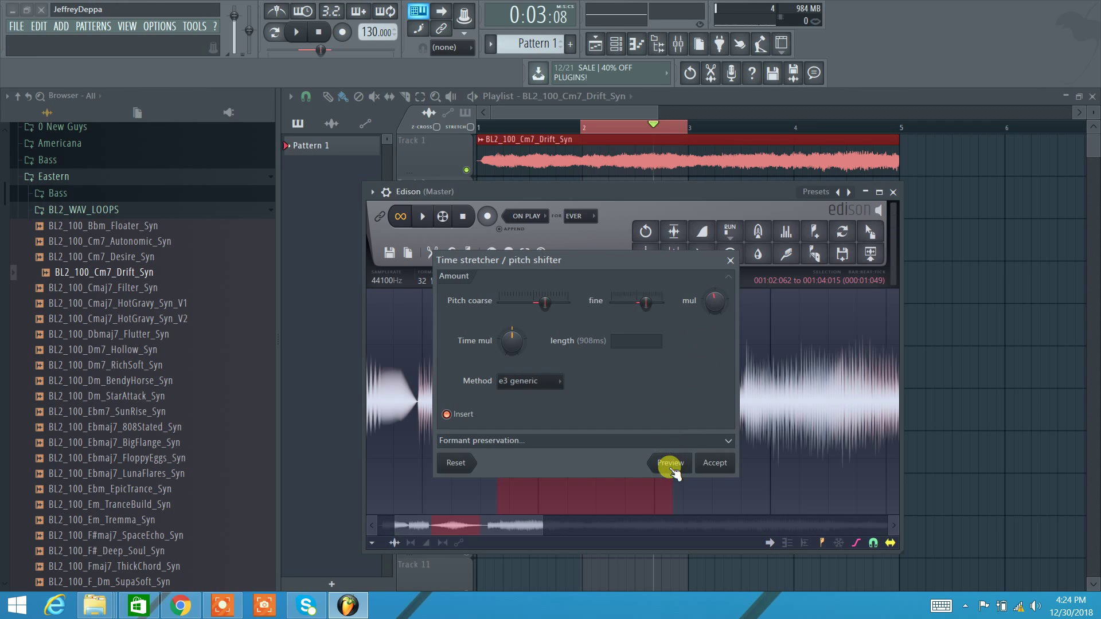
left_click_drag(715, 302, 714, 301)
left_click(689, 470)
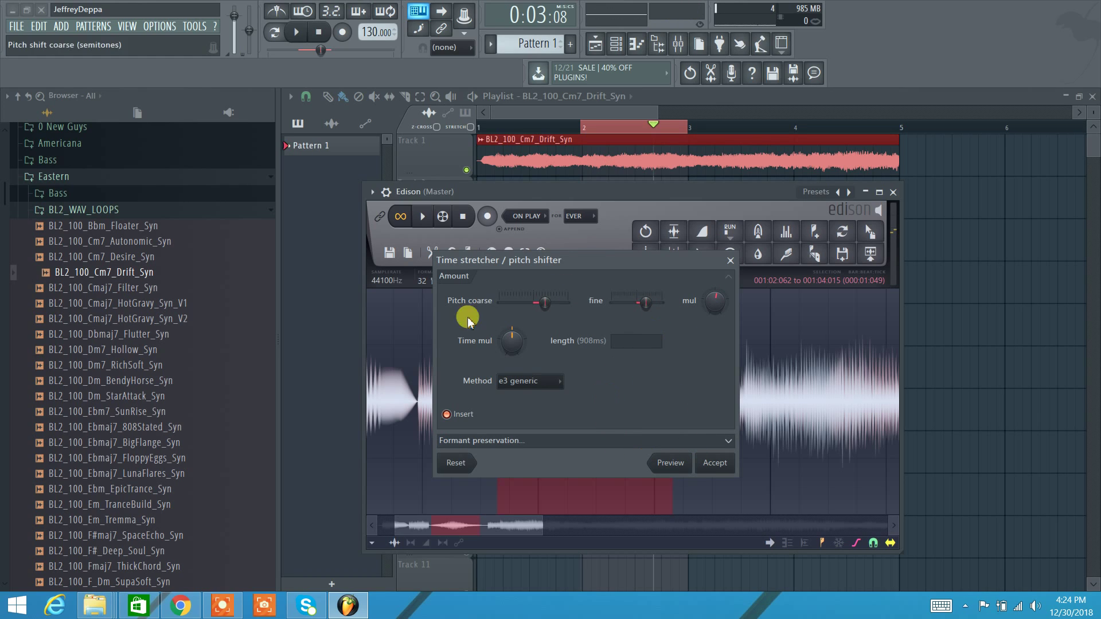
Raise the time multiplier to about 218%, set a 500 ms length, and preview each result
left_click(651, 466)
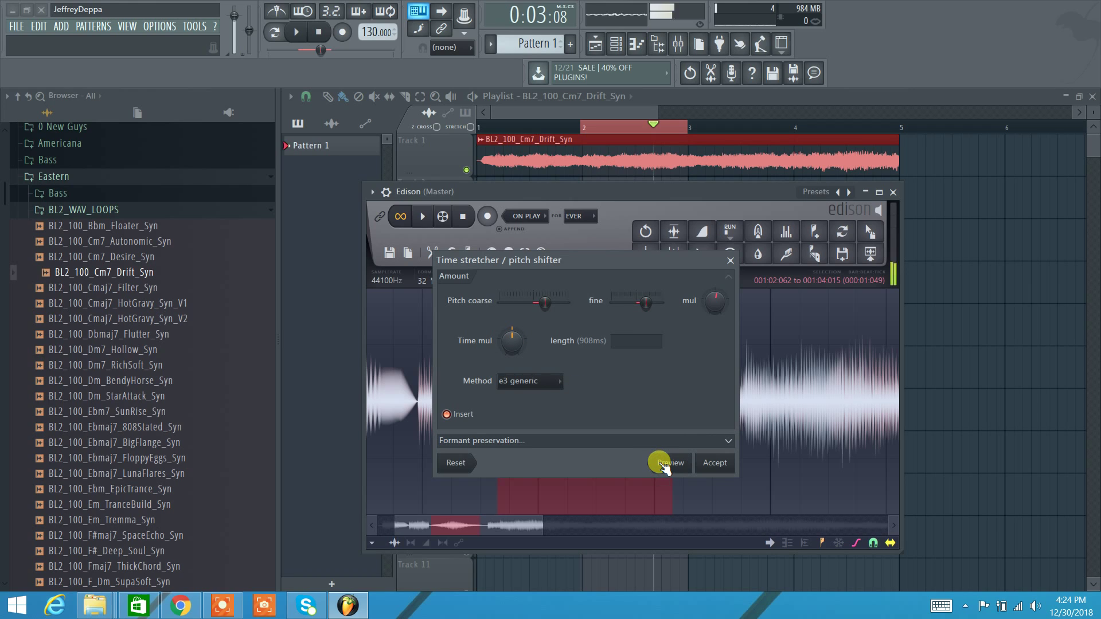
left_click_drag(517, 362, 509, 339)
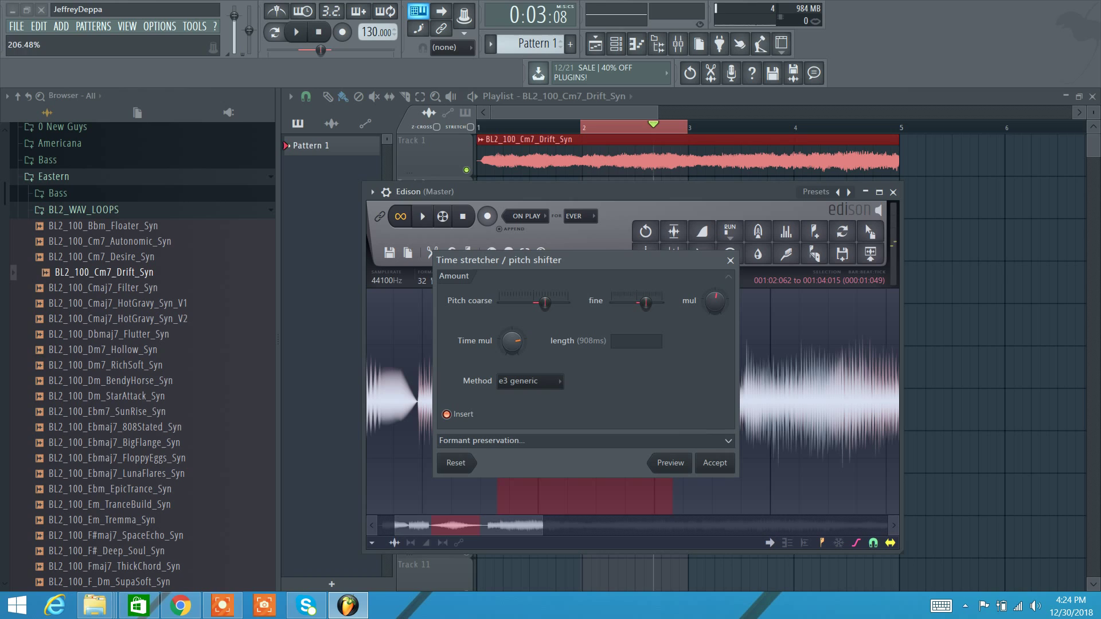
left_click(665, 463)
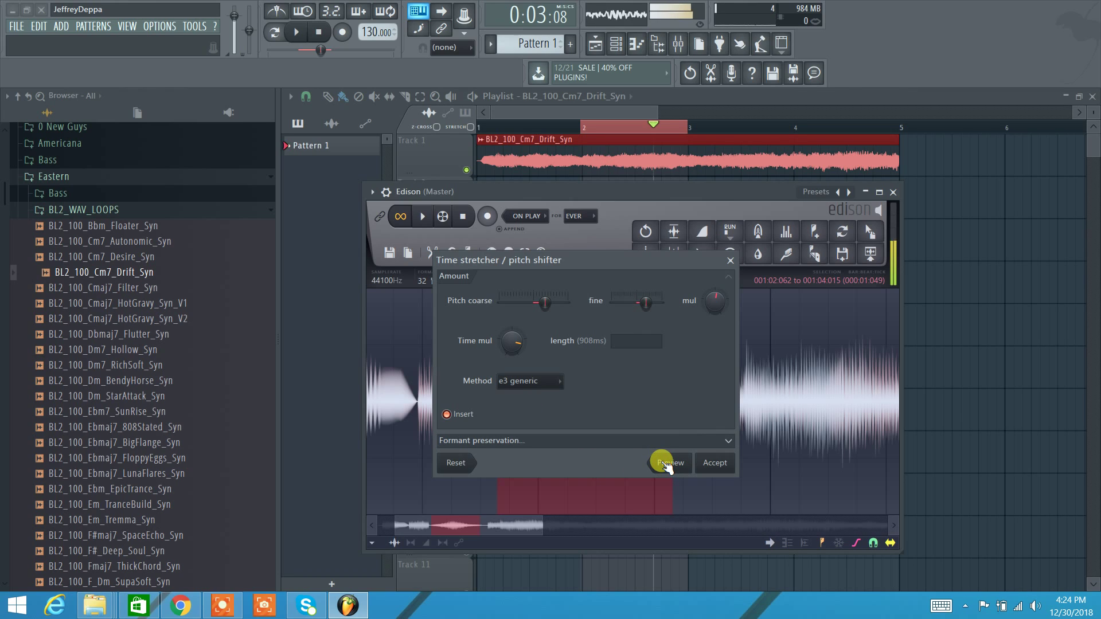
left_click_drag(519, 344, 519, 321)
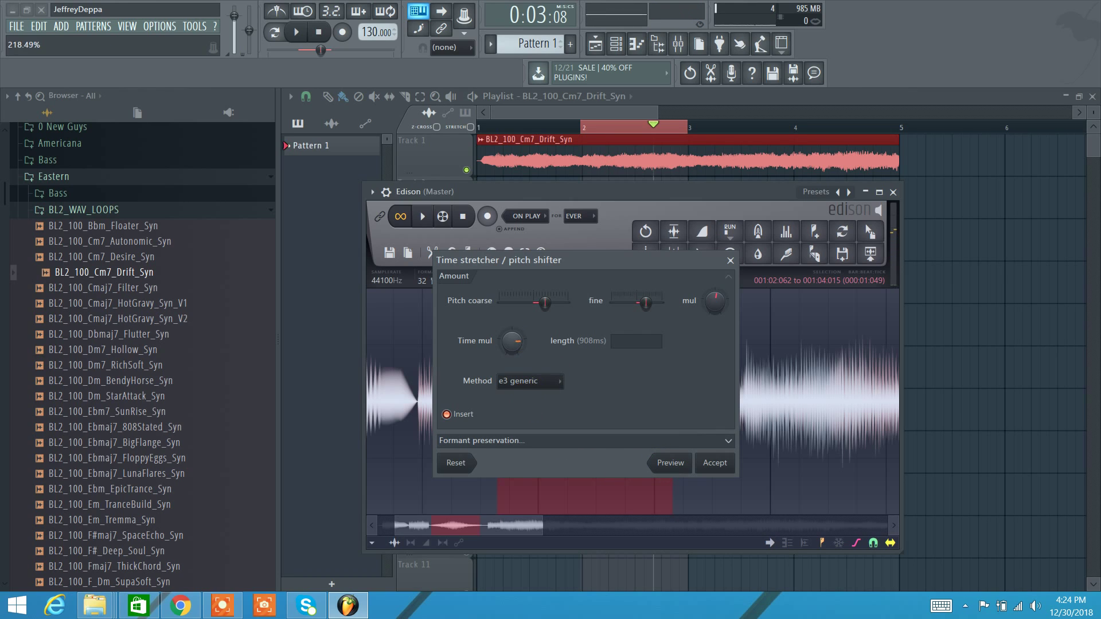
left_click(665, 462)
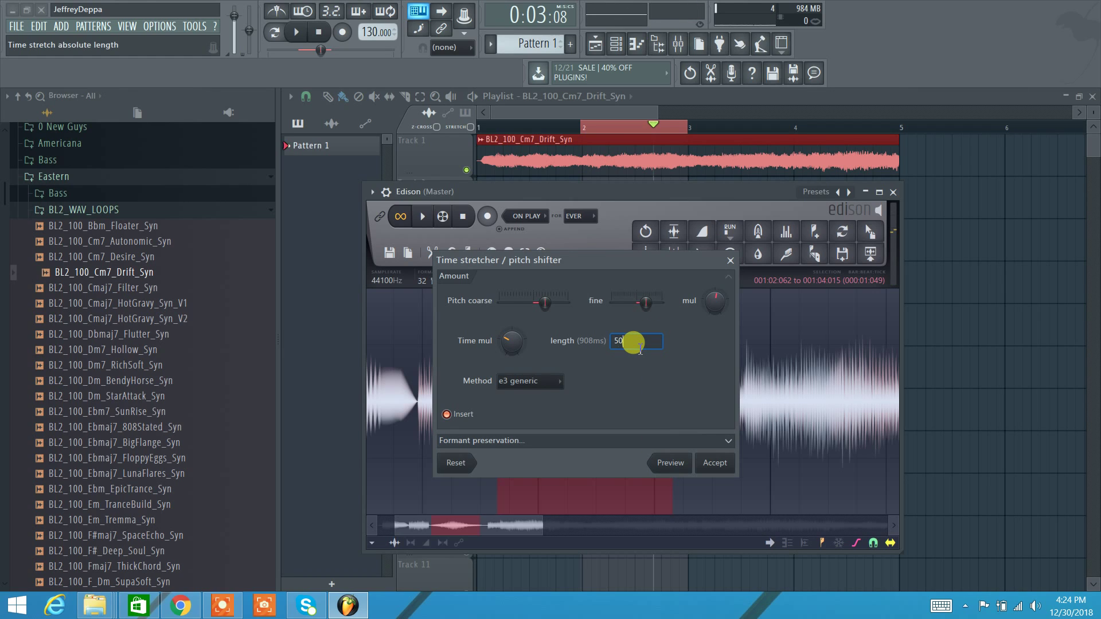
left_click(665, 462)
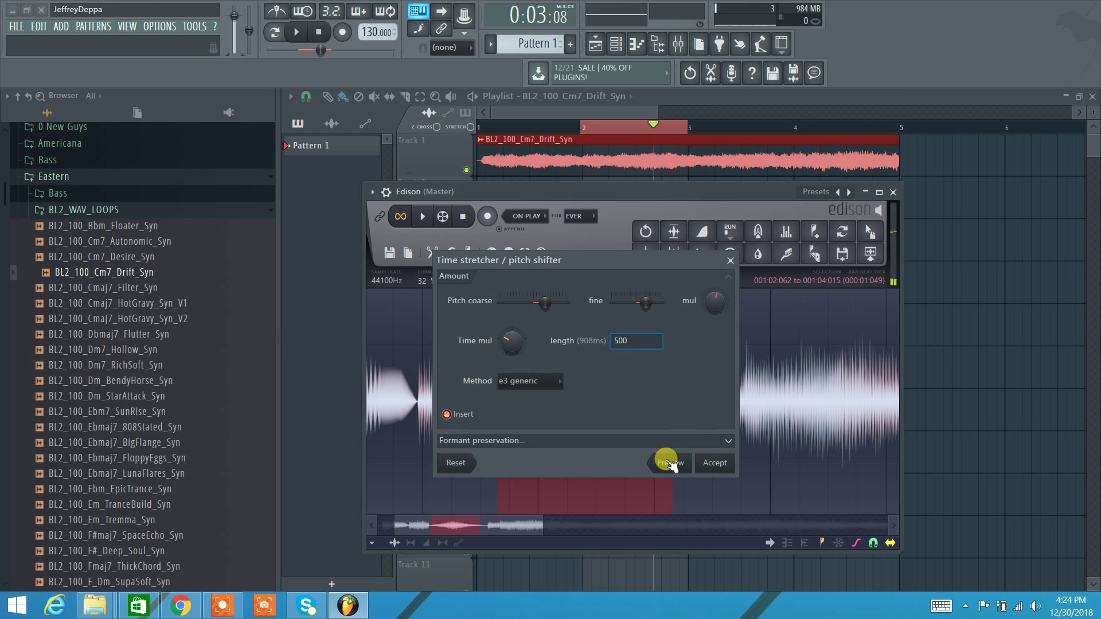
Keep the e3 generic method, reset pitch and time to defaults, and preview the section
left_click(515, 384)
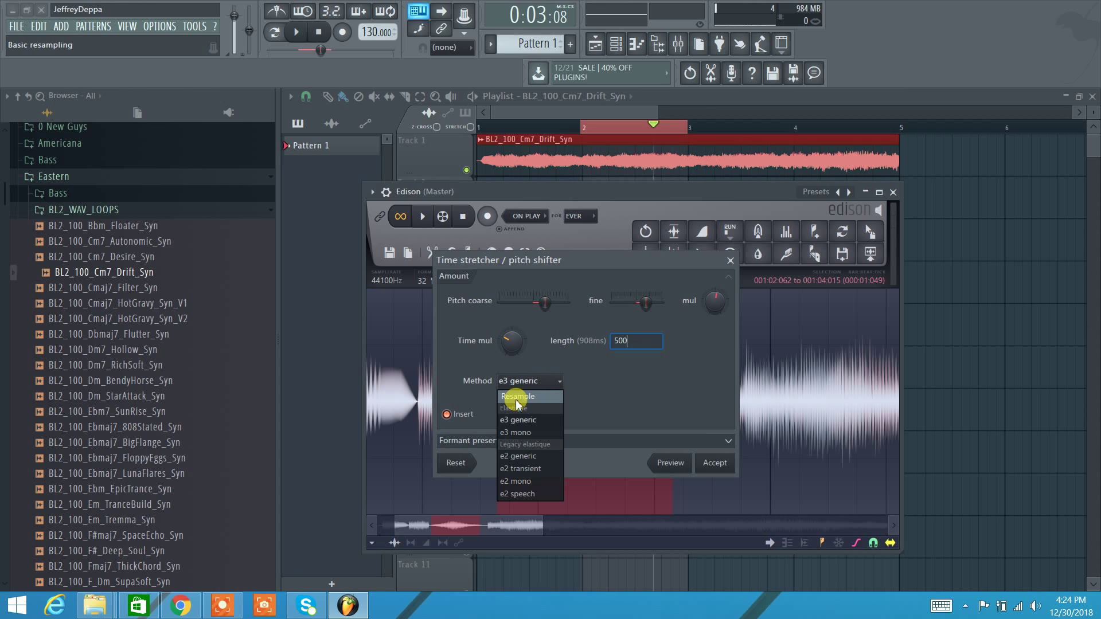
left_click(476, 410)
left_click(456, 463)
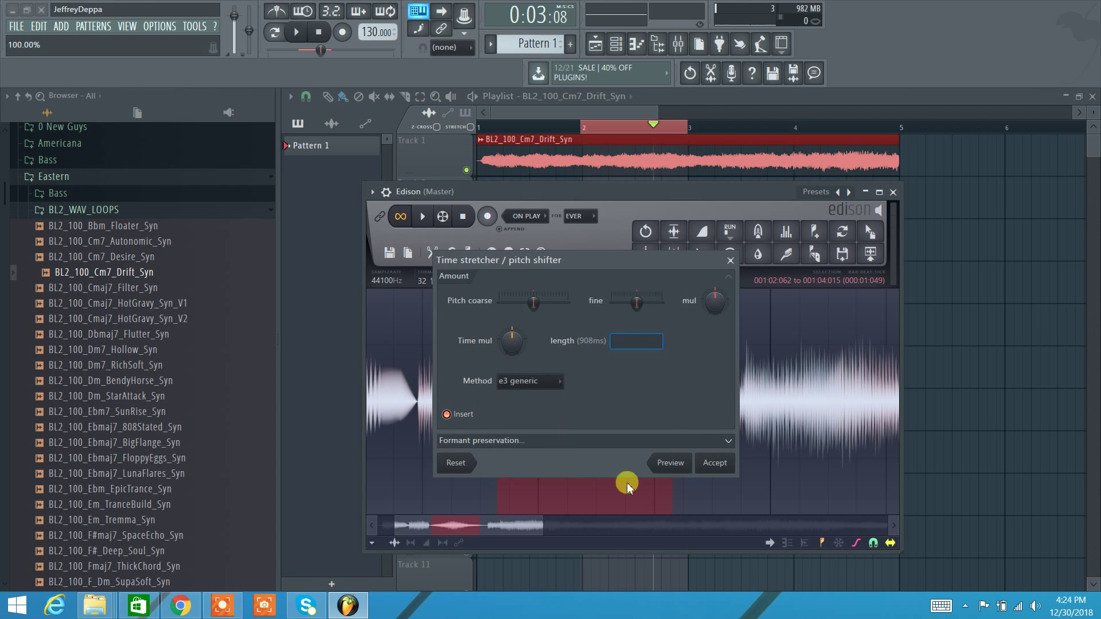
left_click(665, 462)
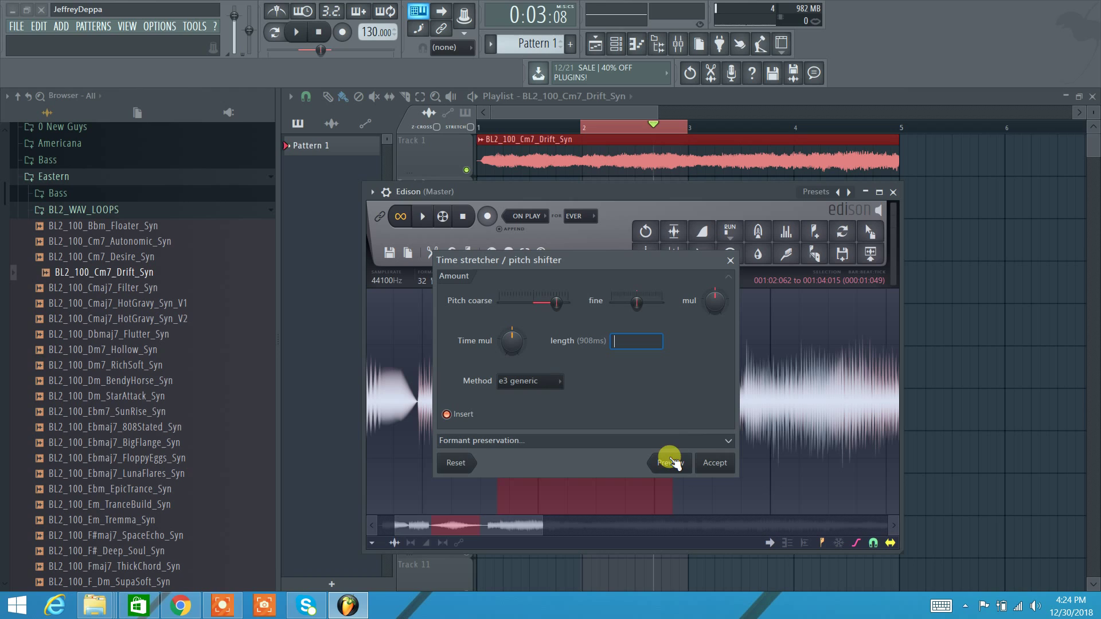
Switch the method to Resample, preview it, change coarse pitch, and preview again
left_click(556, 380)
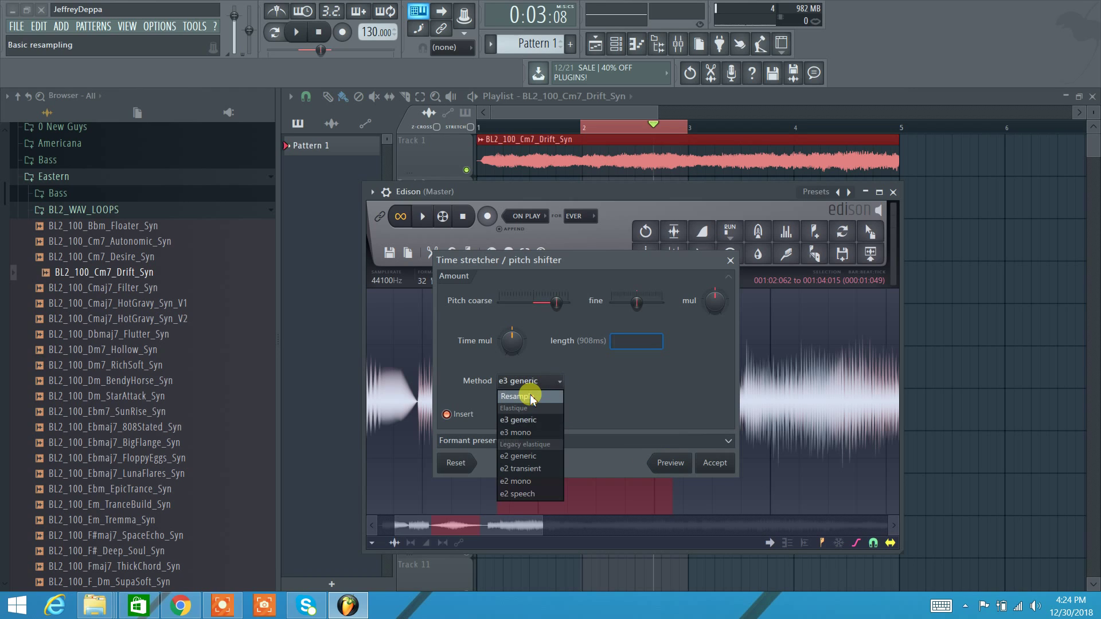
left_click(524, 394)
left_click(669, 462)
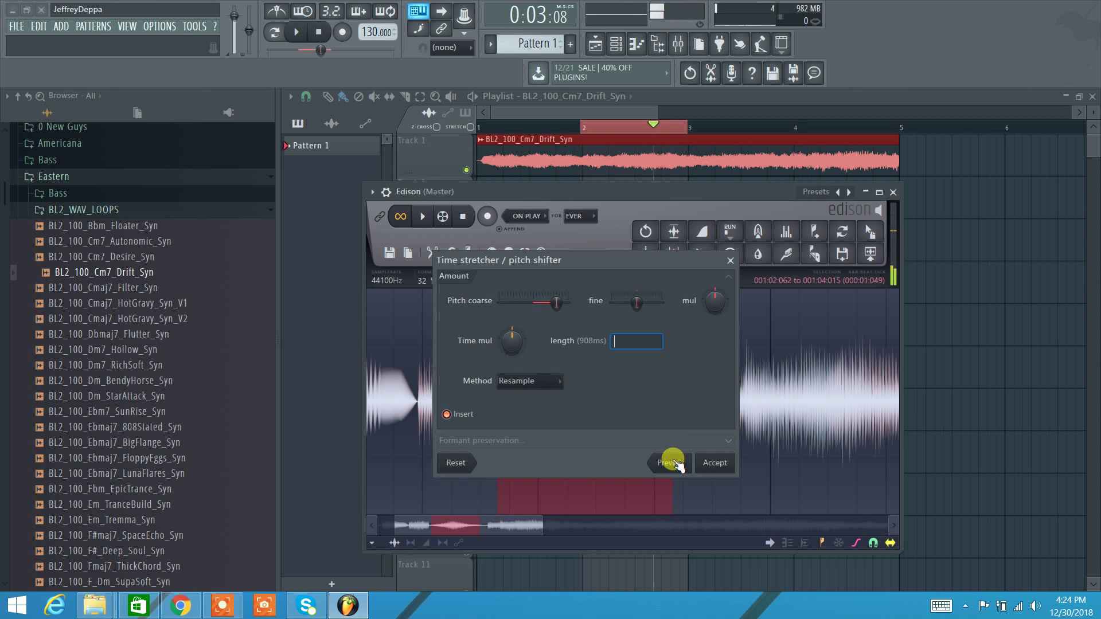
left_click(554, 300)
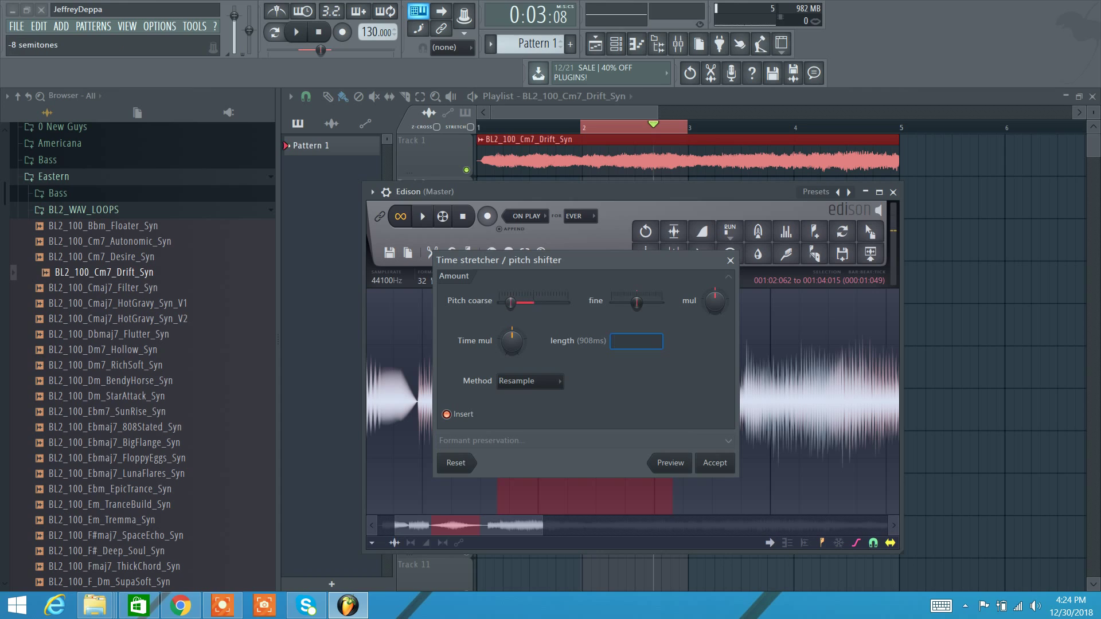
left_click(513, 390)
left_click(670, 463)
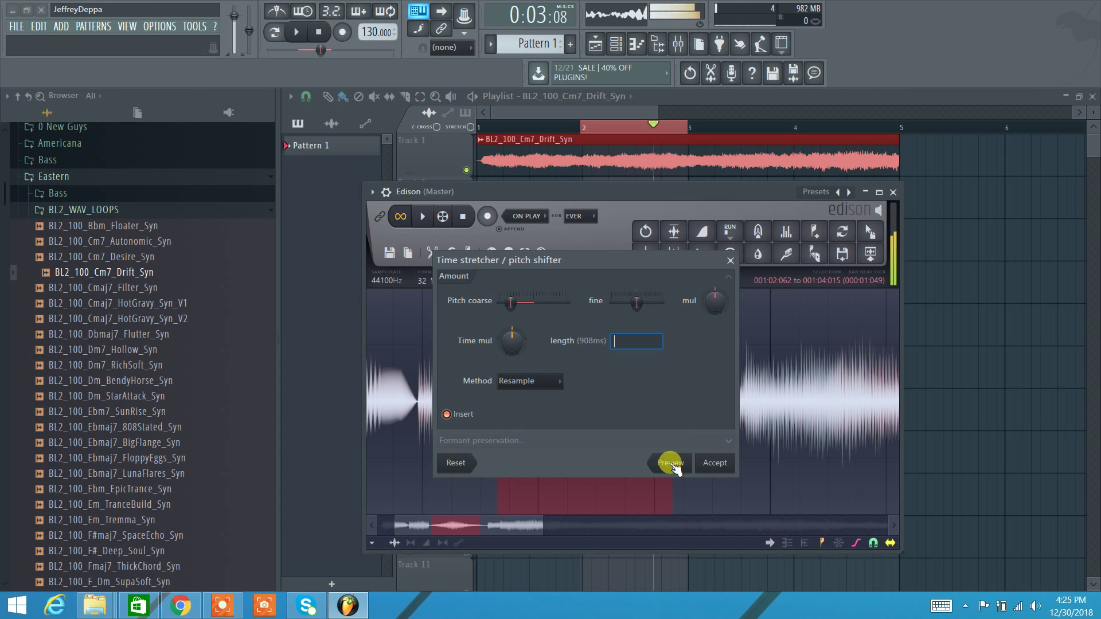
Preview e3 generic again with coarse pitch back at zero, then switch the method to Resample
left_click(533, 383)
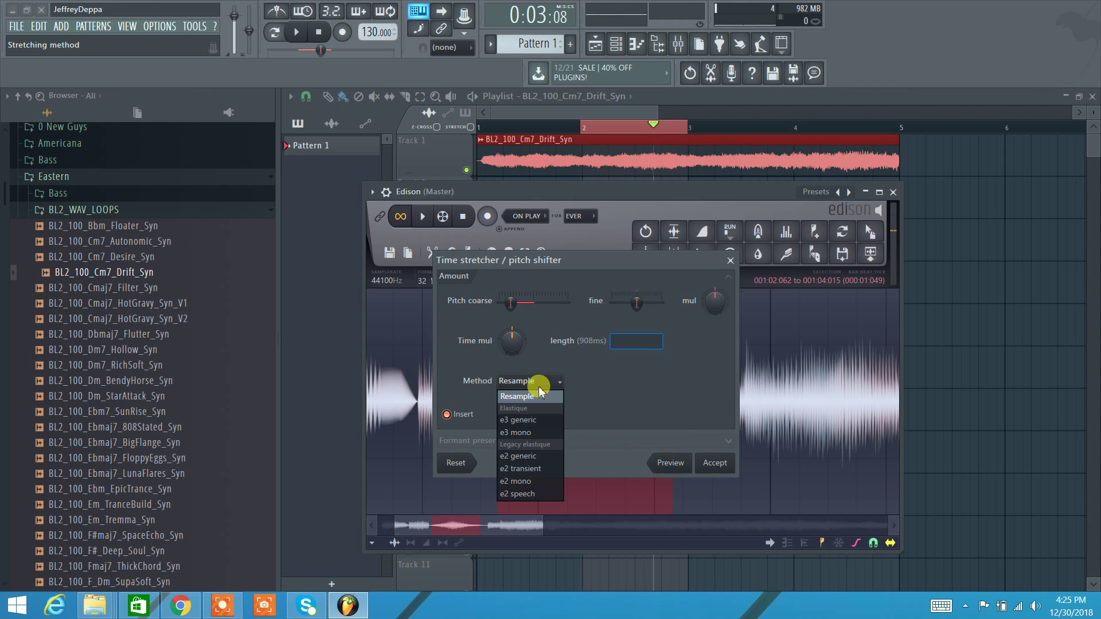
left_click(527, 420)
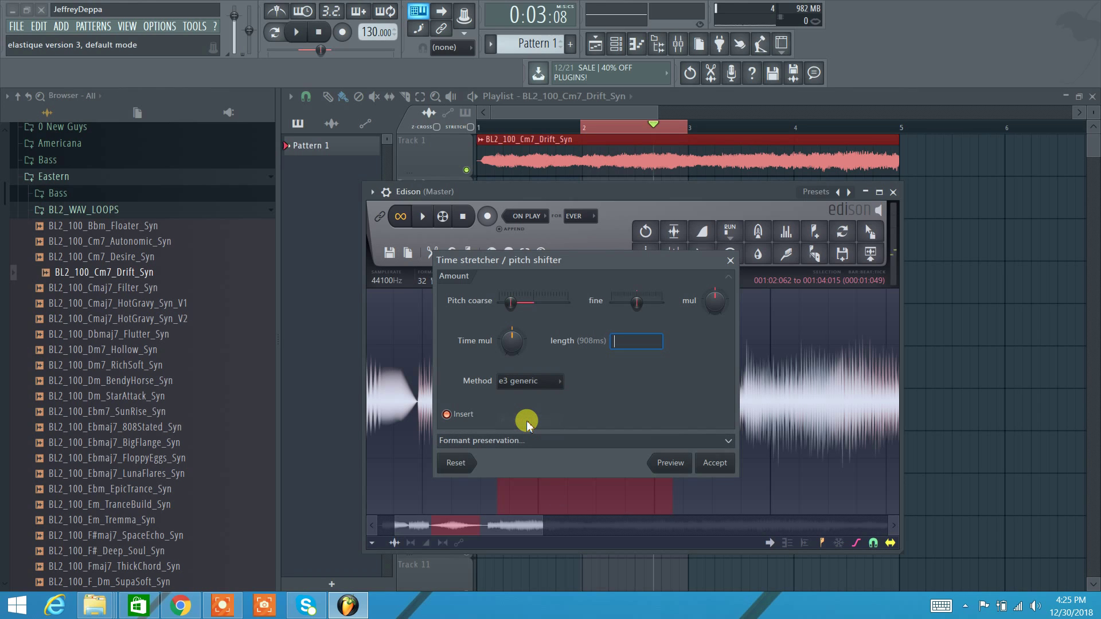
left_click(670, 463)
left_click(510, 302)
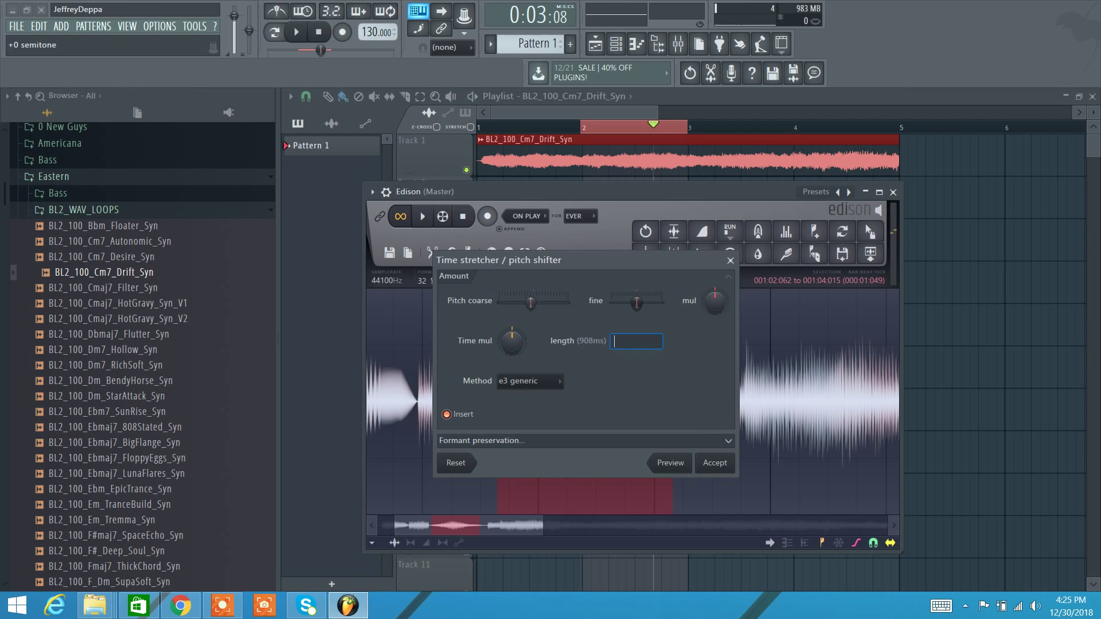
left_click(663, 462)
left_click(519, 382)
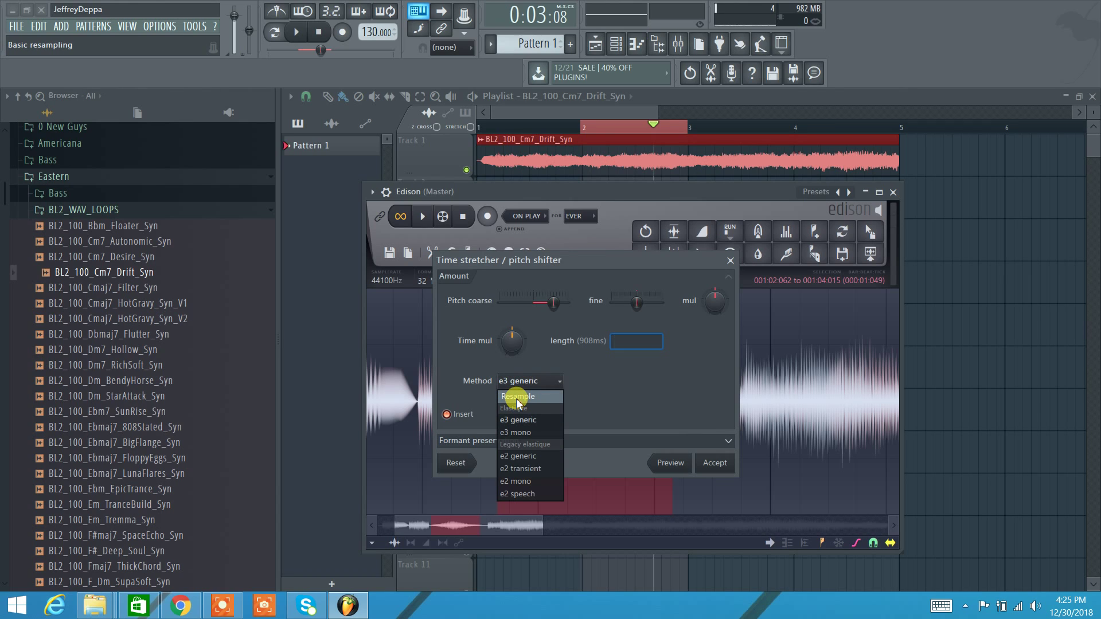
left_click(517, 400)
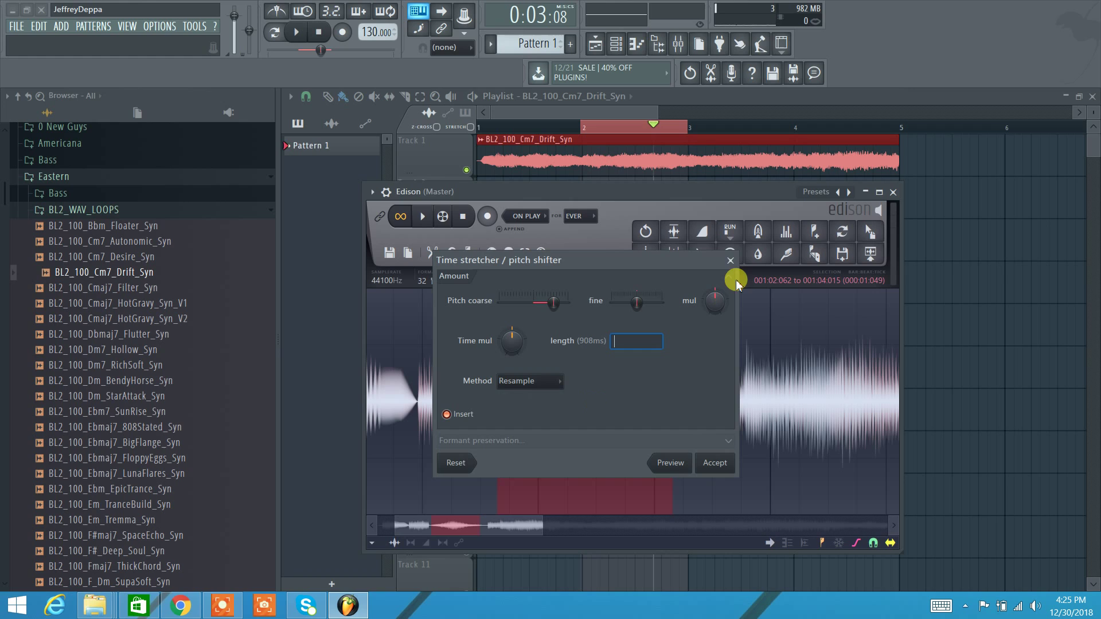
Close the stretcher unapplied and audition convolution reverb with wet raised and dry at 28%
left_click(732, 262)
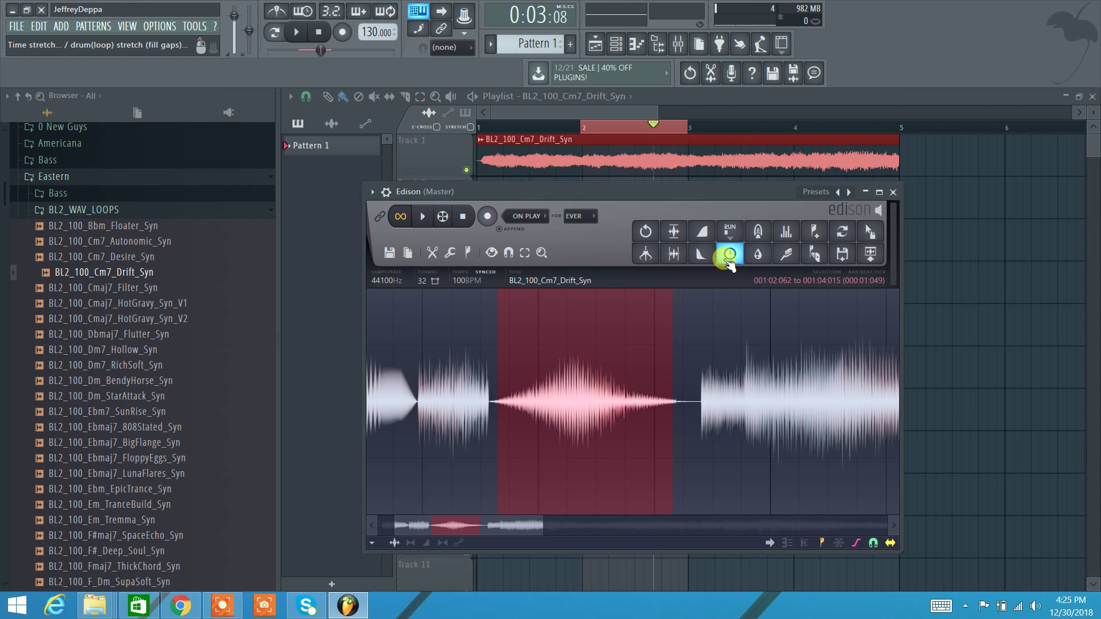
left_click(757, 231)
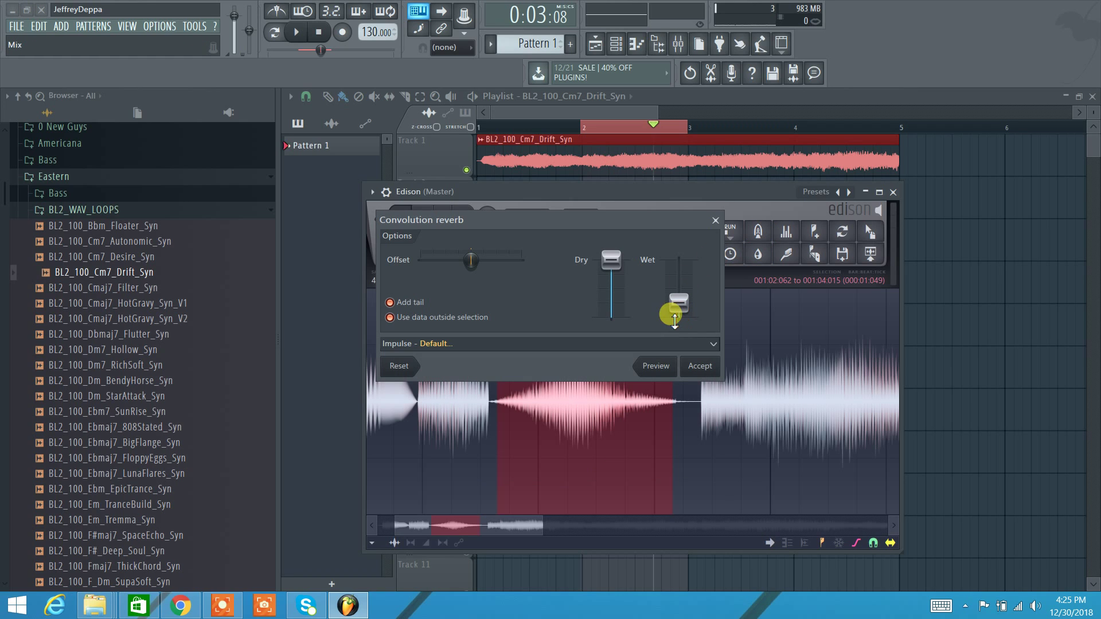
left_click_drag(678, 300, 678, 277)
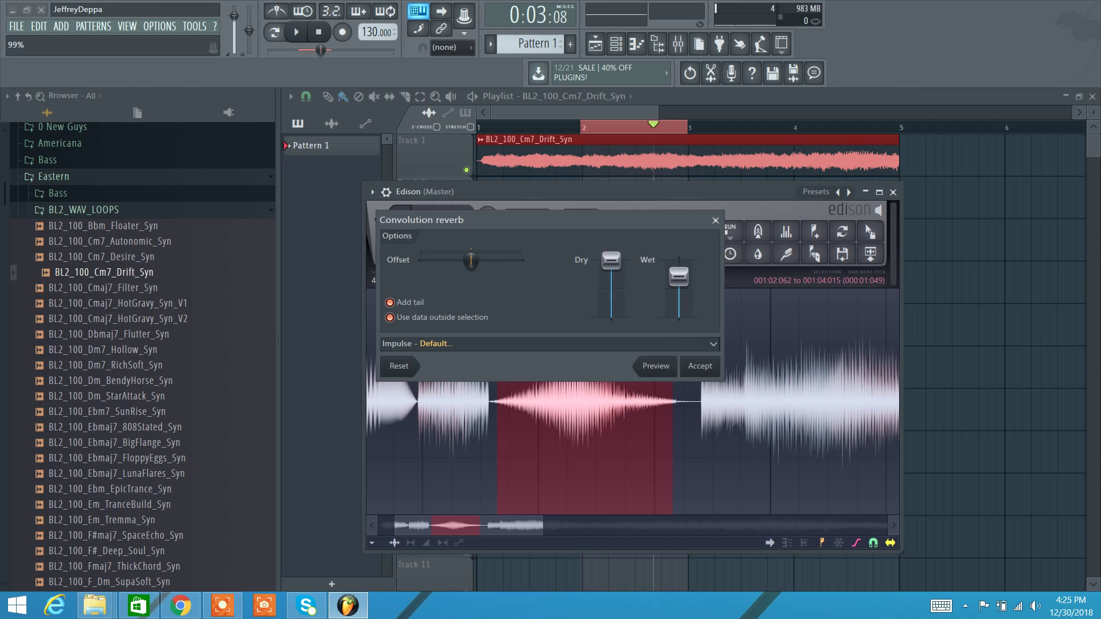
left_click_drag(610, 260, 611, 301)
left_click(653, 364)
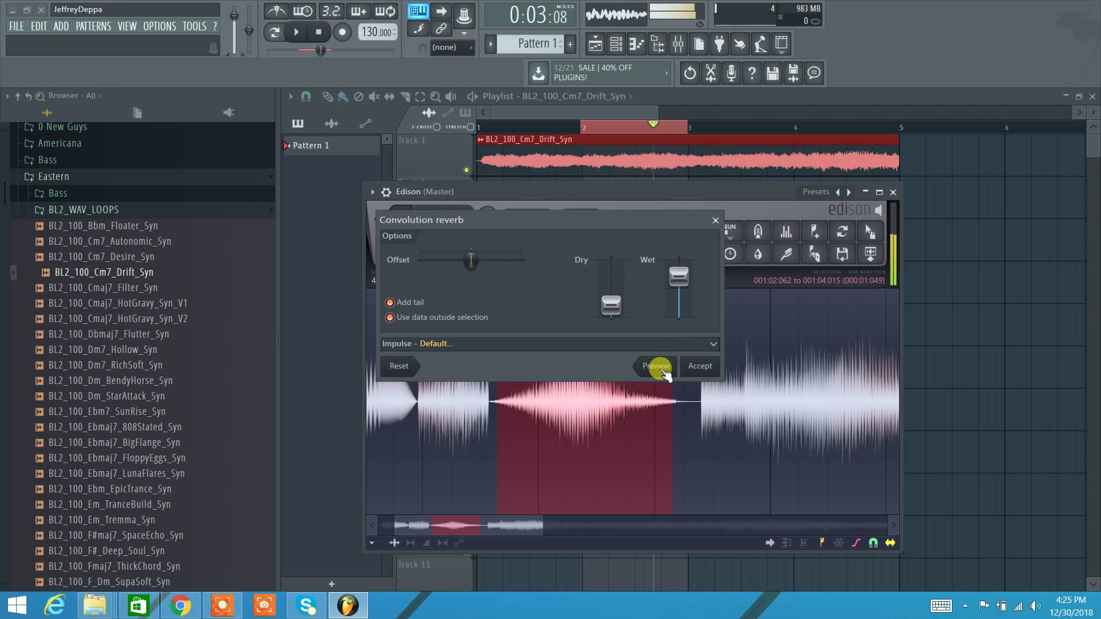
left_click(716, 219)
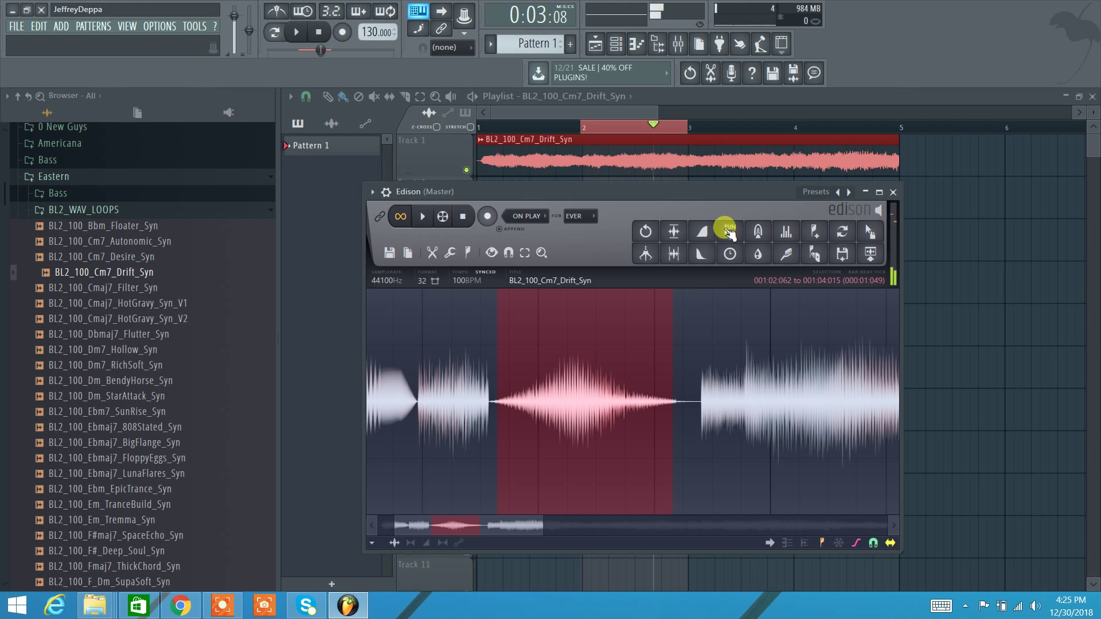
Audition Blur at 74% mix, then lower its offset to about -112% and preview
left_click(758, 252)
left_click_drag(633, 287, 633, 301)
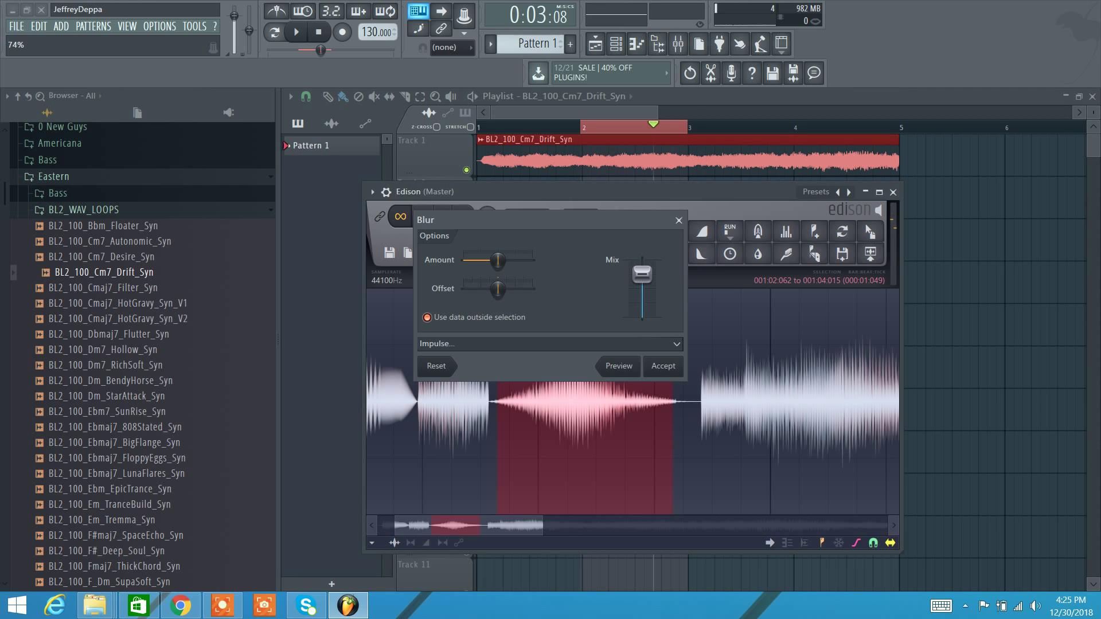
left_click(617, 367)
left_click(616, 366)
left_click_drag(478, 288, 476, 293)
left_click(608, 365)
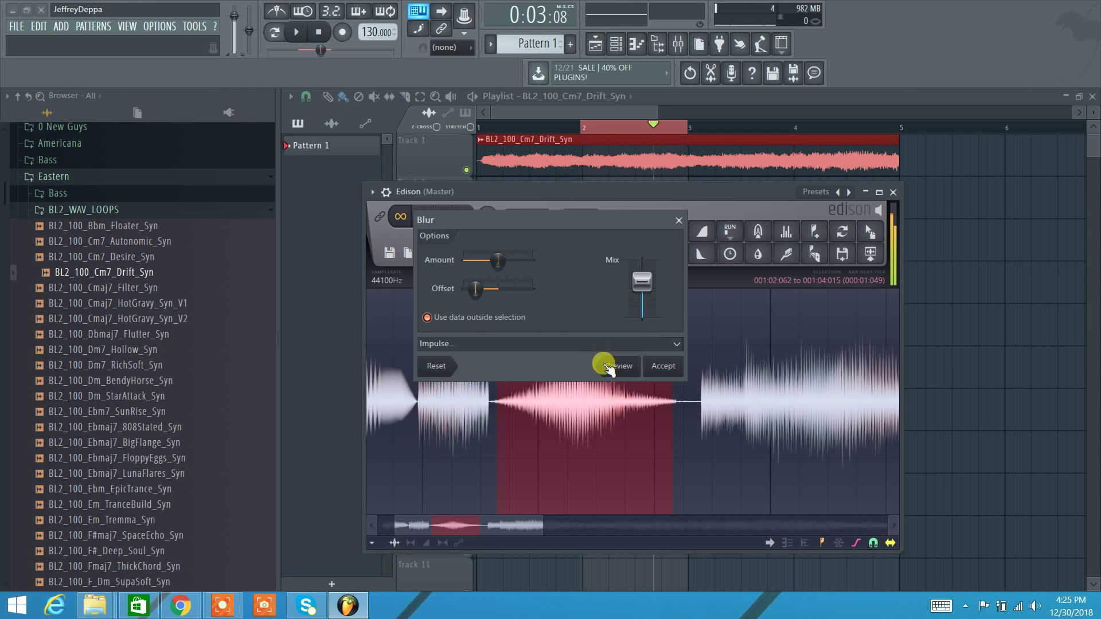
Close Blur unapplied, audition a low-mid EQ cut, then reset the curve flat and close the Equalizer
left_click(681, 220)
left_click(784, 234)
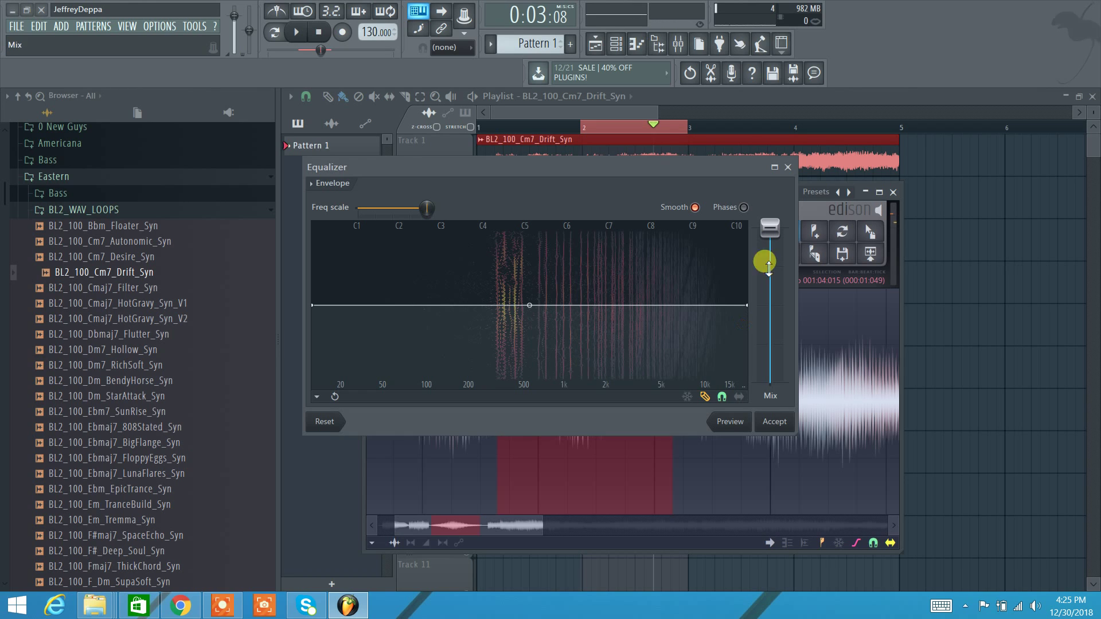
mouse_move(700, 306)
left_mouse_down()
mouse_move(625, 344)
mouse_move(582, 416)
mouse_move(277, 441)
left_mouse_up()
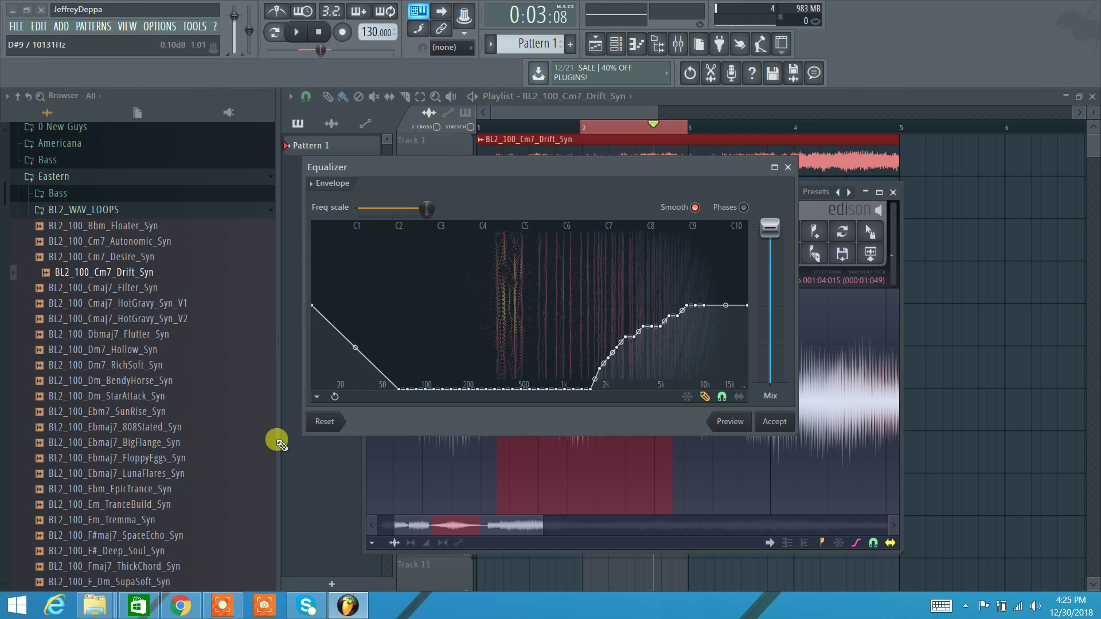
left_click(727, 422)
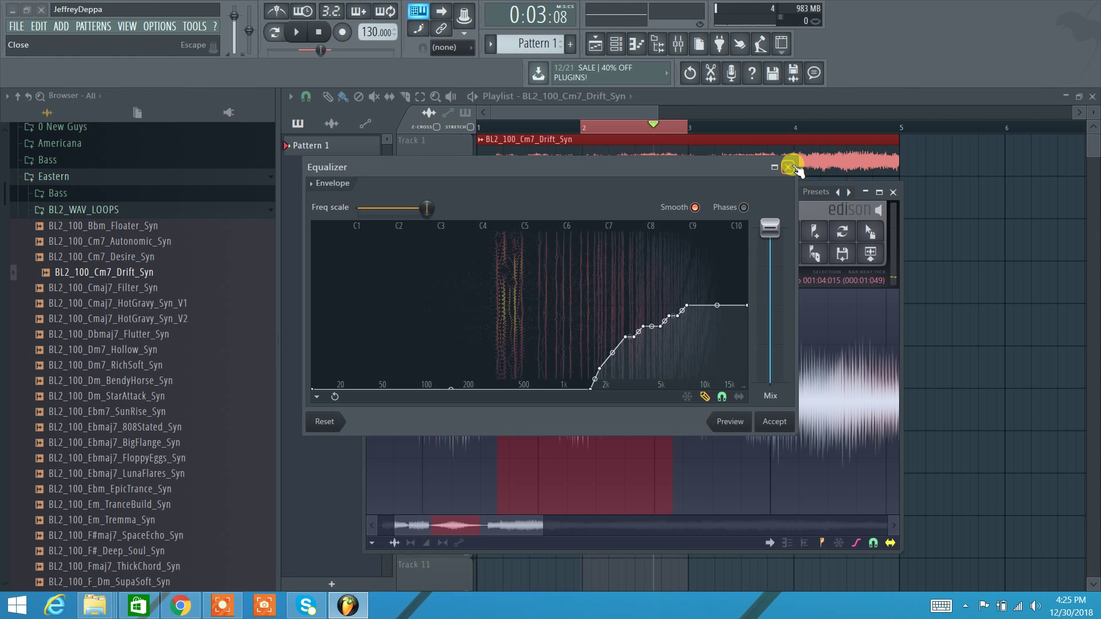
left_click(321, 421)
left_click(787, 167)
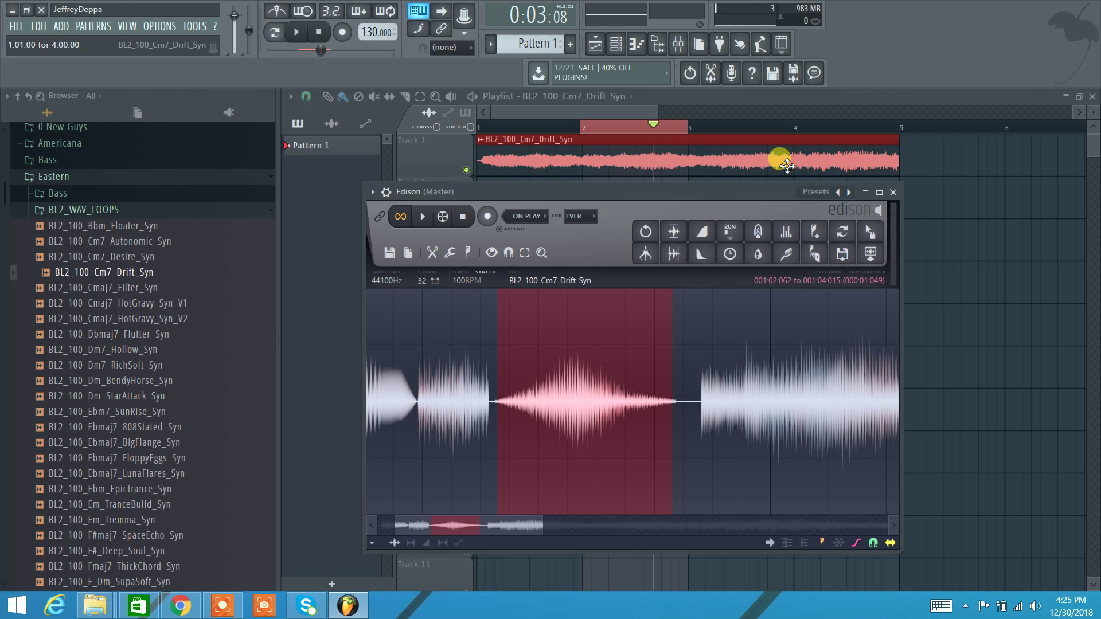
Open Clean up (denoise) on the selection, nudge the amount, close it, and clear the selection
left_click(786, 253)
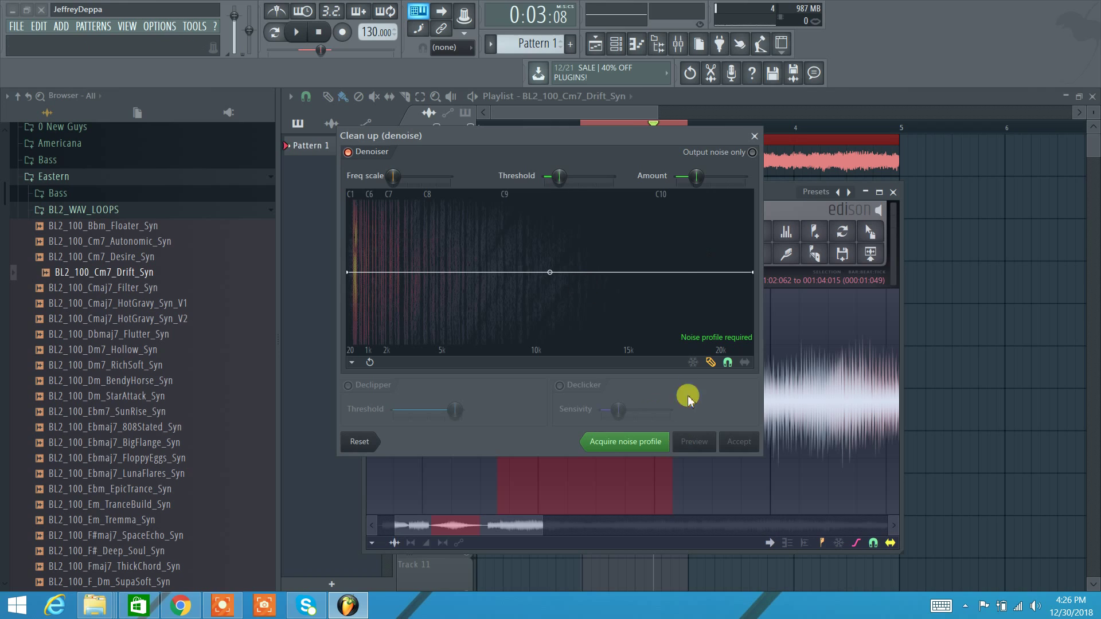
left_click_drag(695, 179, 696, 174)
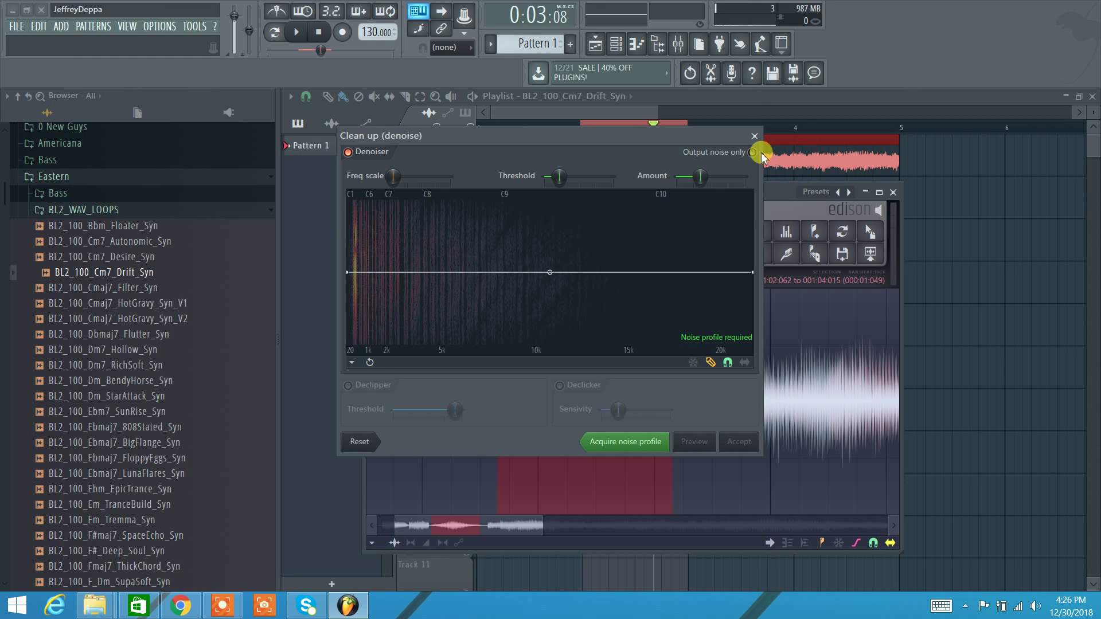
left_click(754, 136)
left_click(788, 254)
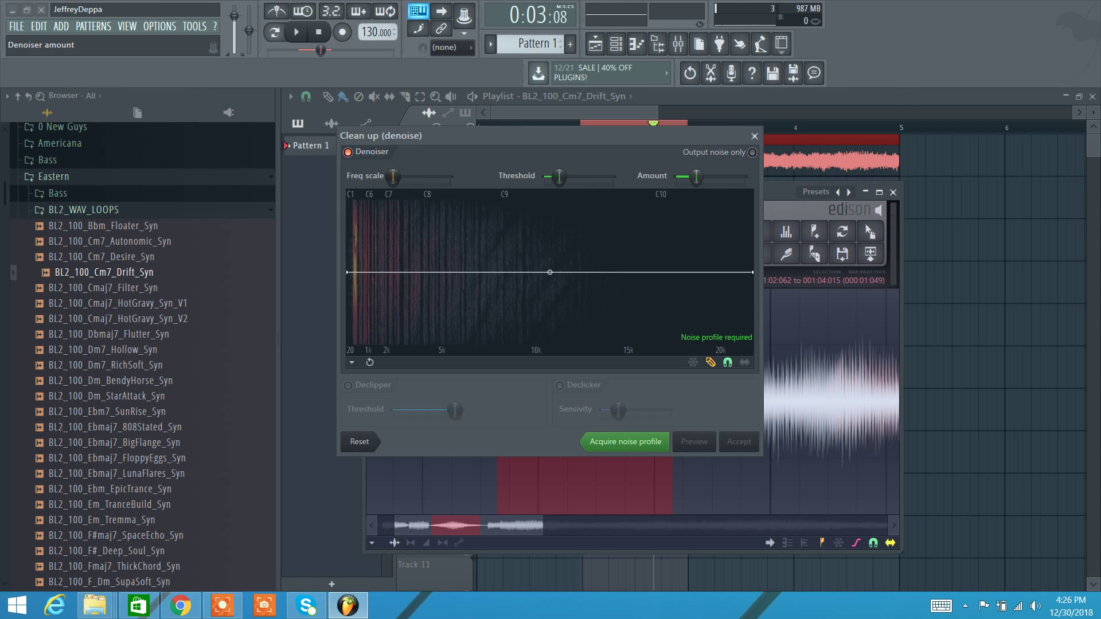
left_click(754, 136)
left_click(621, 336)
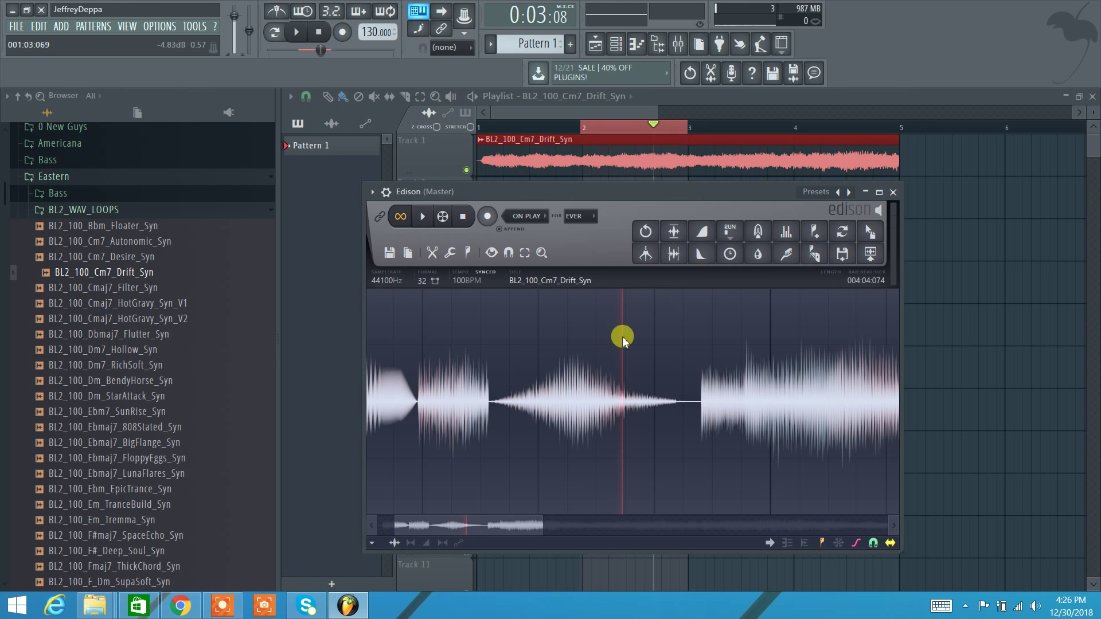
Reopen denoise for the whole loop, reset it, adjust threshold and amount, and acquire a noise profile
left_click(789, 255)
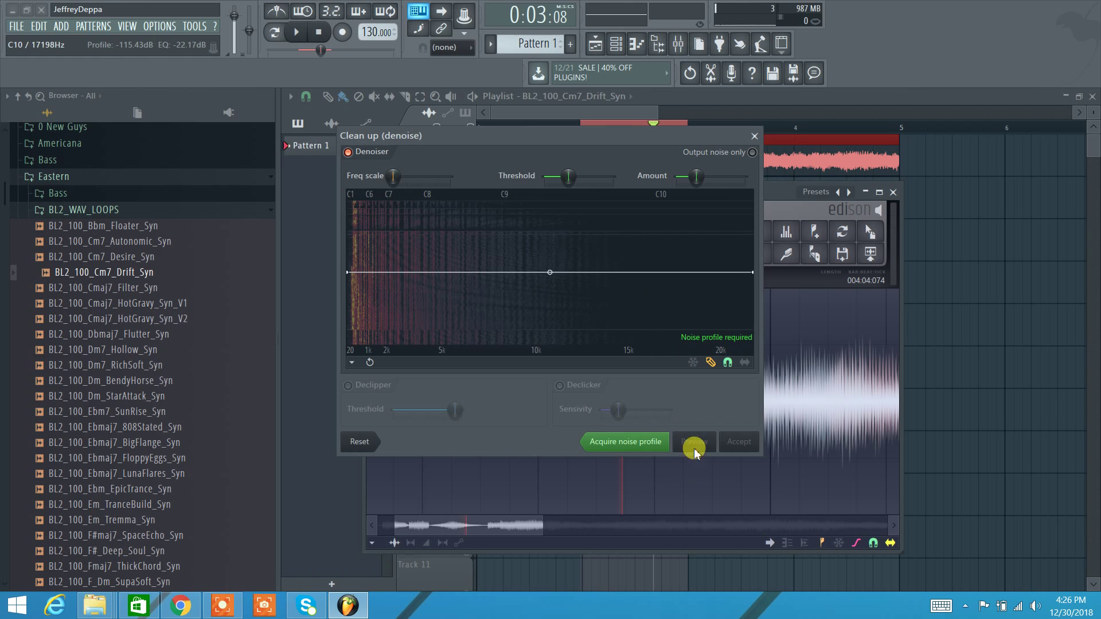
left_click(360, 443)
left_click_drag(578, 177, 578, 189)
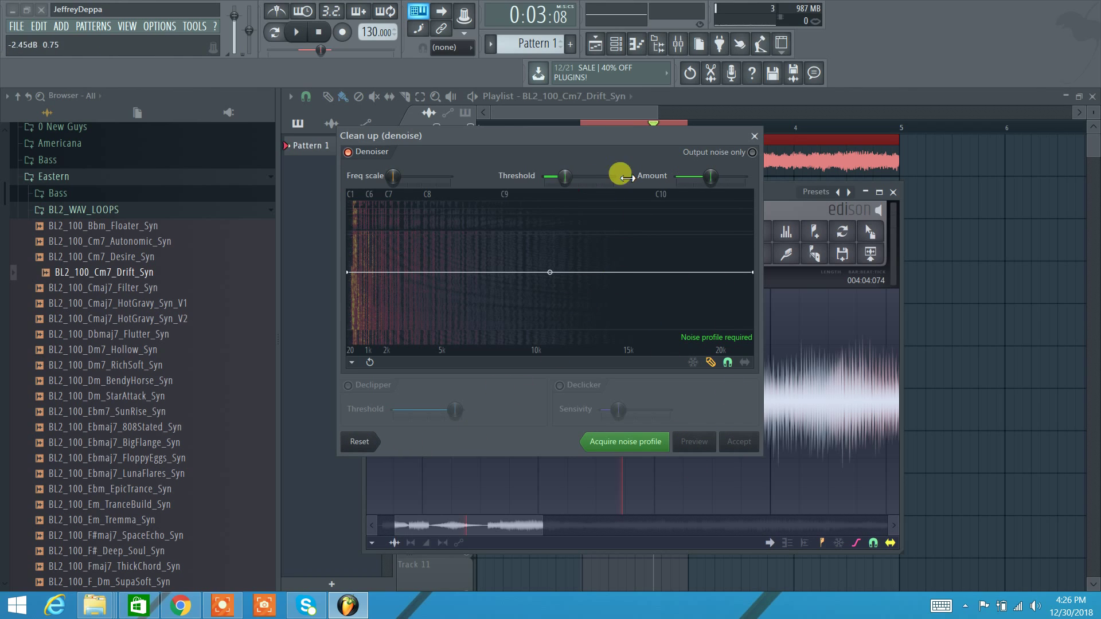
left_click_drag(709, 177, 710, 174)
left_click(627, 442)
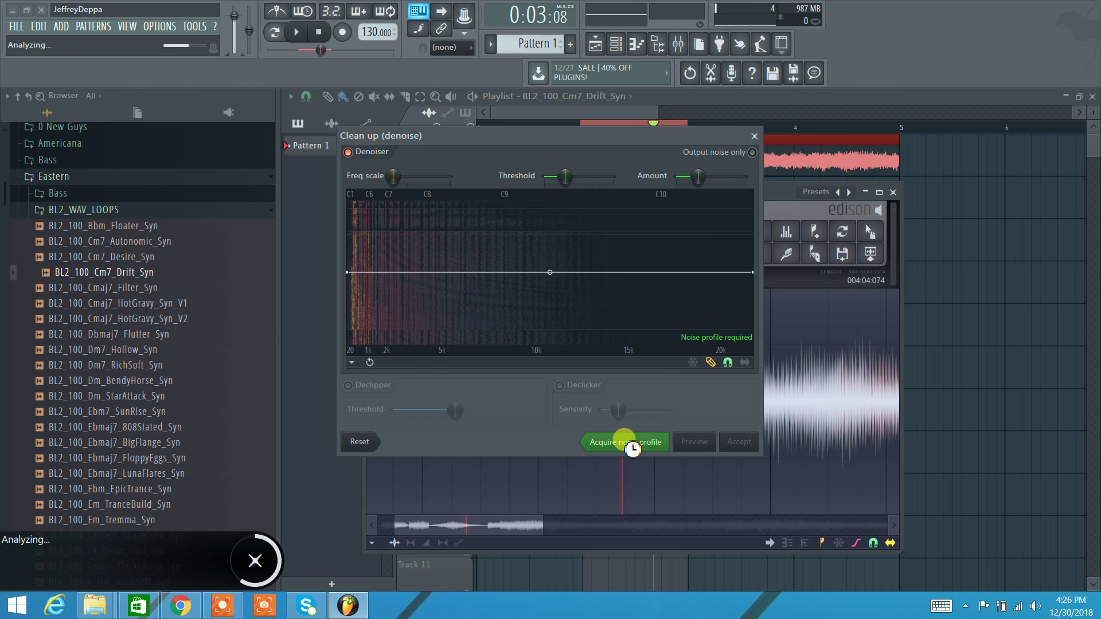
left_click(788, 254)
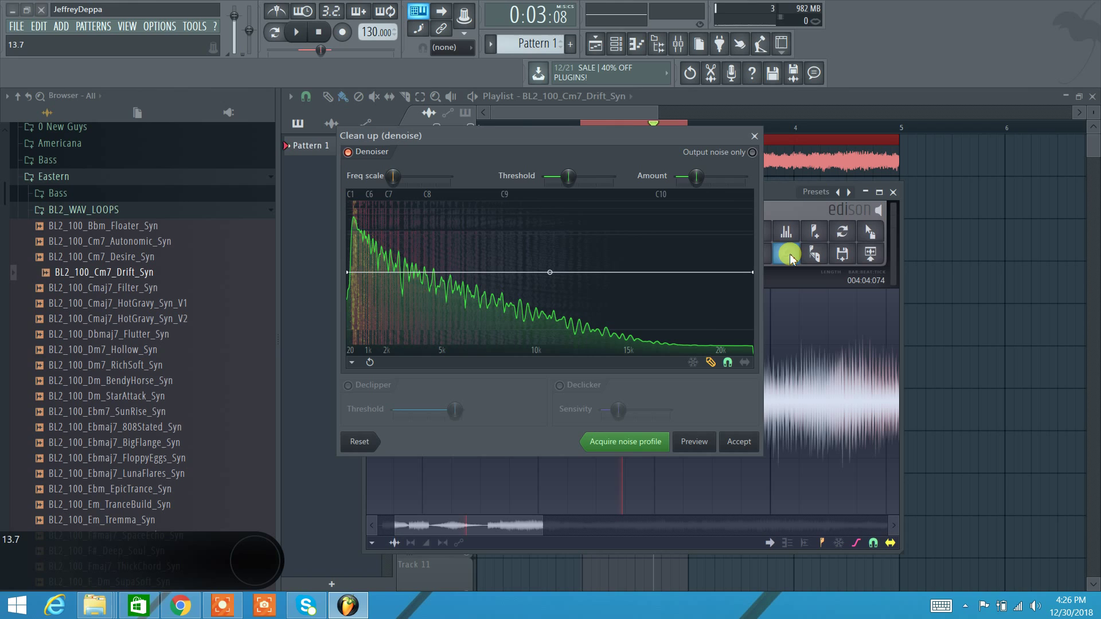
Preview the denoise while raising, then lowering, the threshold and amount
left_click(693, 441)
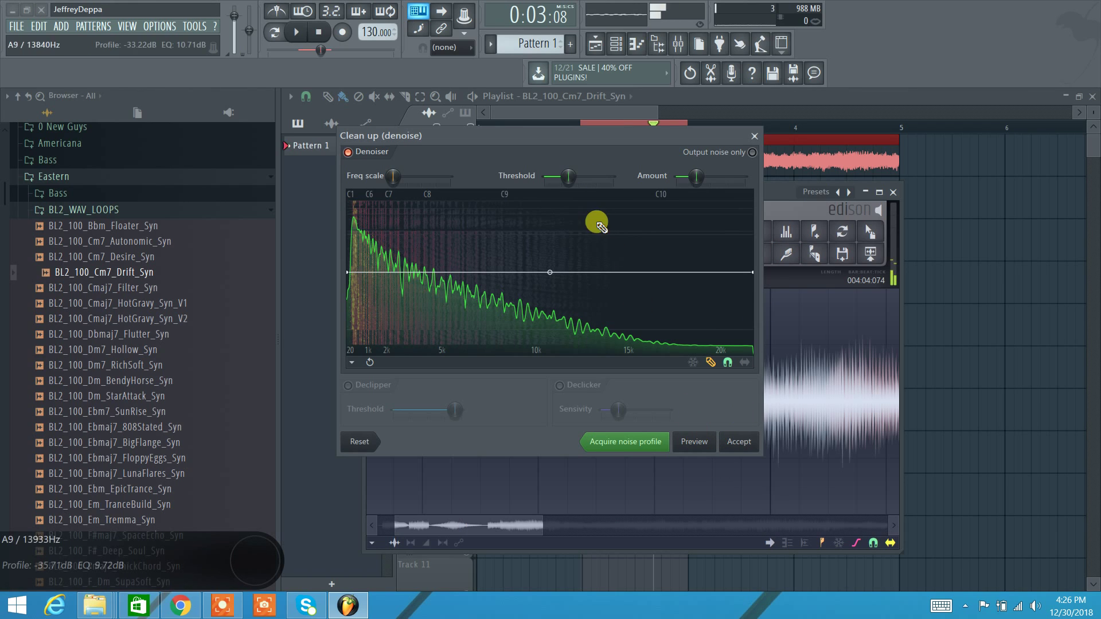
left_click_drag(573, 184, 591, 182)
left_click_drag(696, 178, 726, 178)
left_click(696, 443)
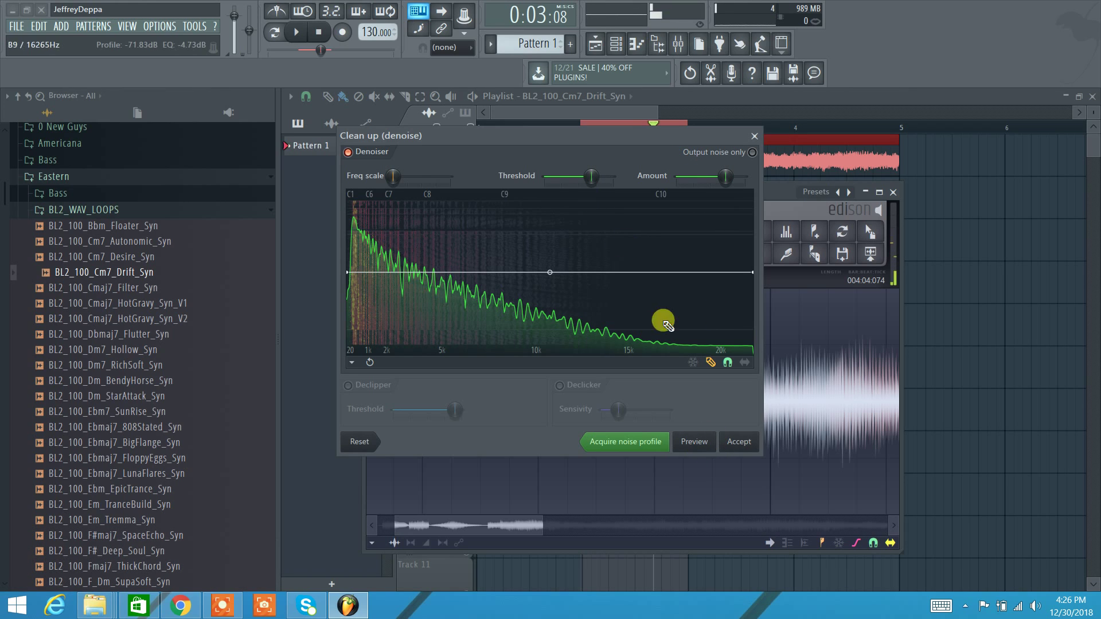
left_click_drag(590, 172, 590, 185)
left_click_drag(725, 178, 725, 185)
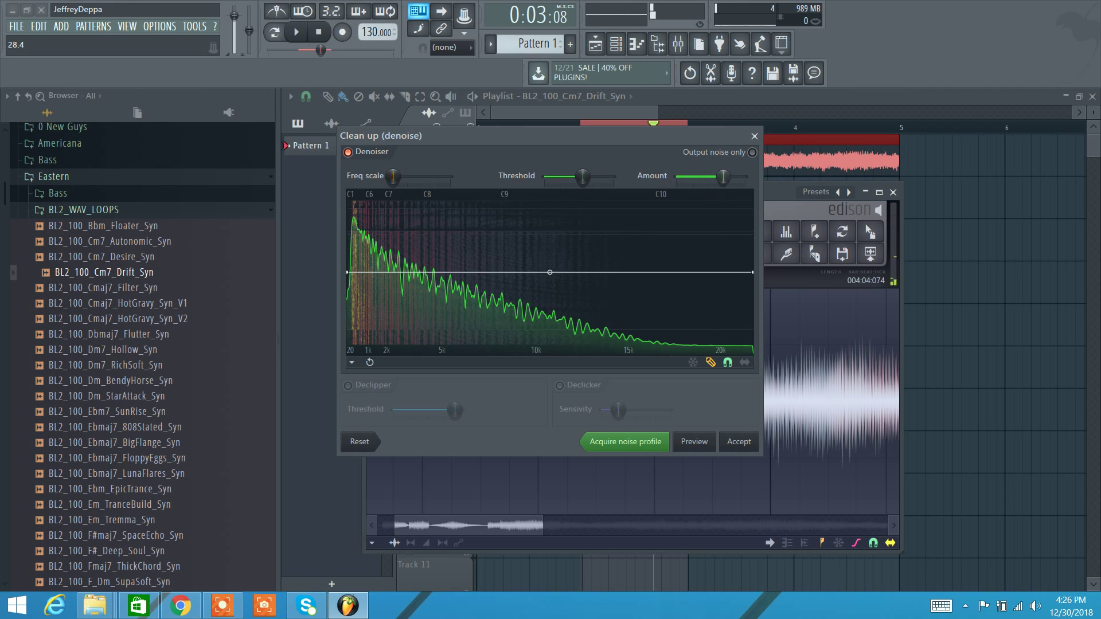
left_click(695, 442)
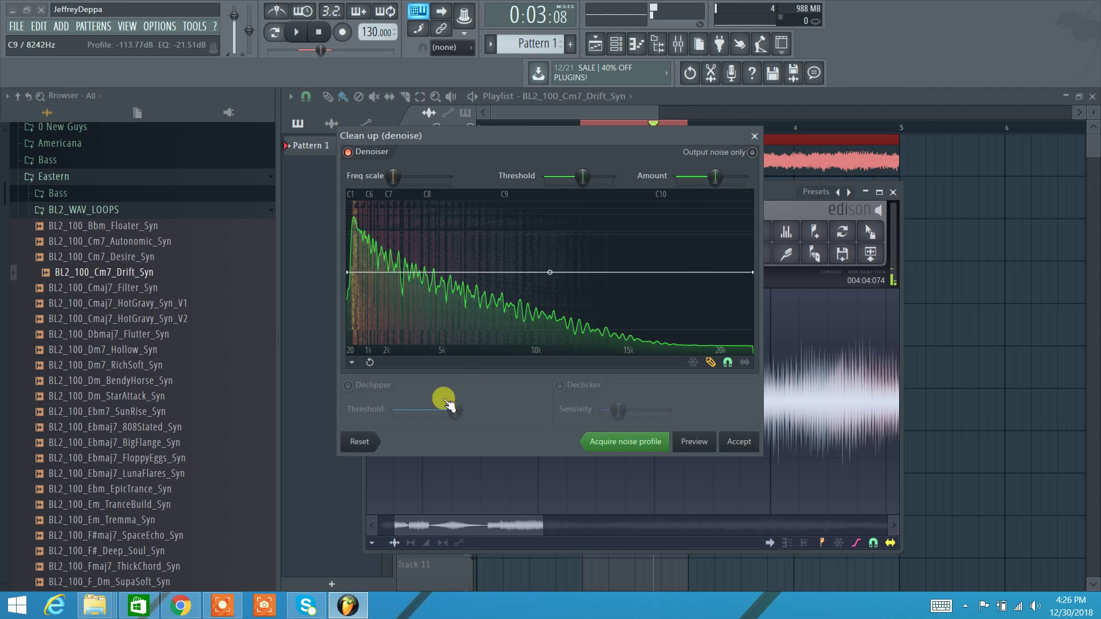
left_click(359, 443)
Close noise cleanup without applying and drop Marker #1 at a point in the loop
left_click(754, 136)
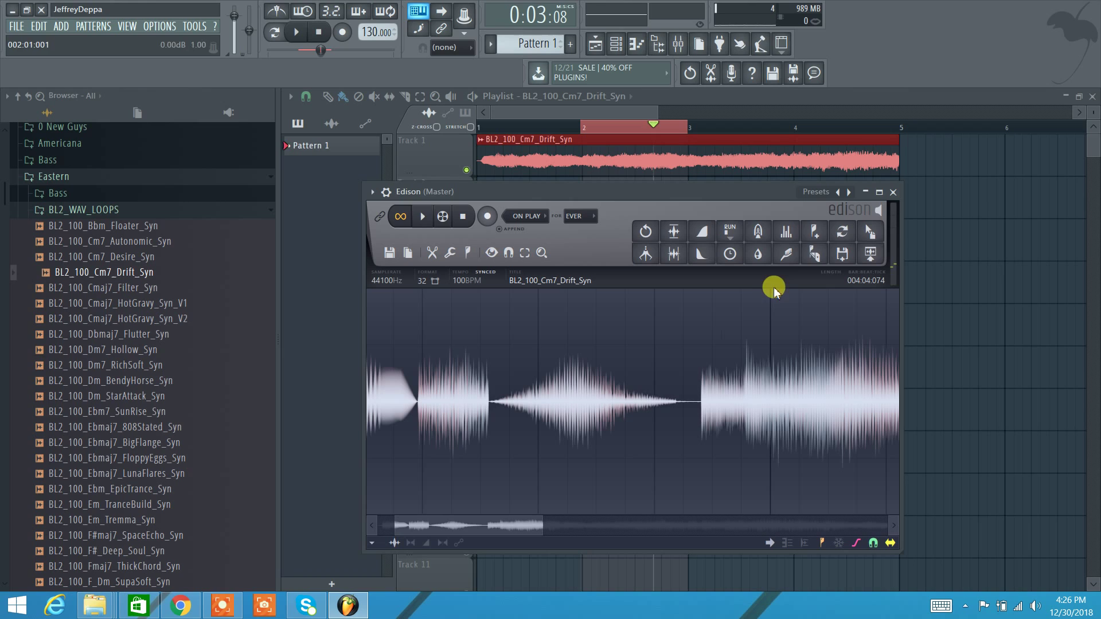
left_click(818, 236)
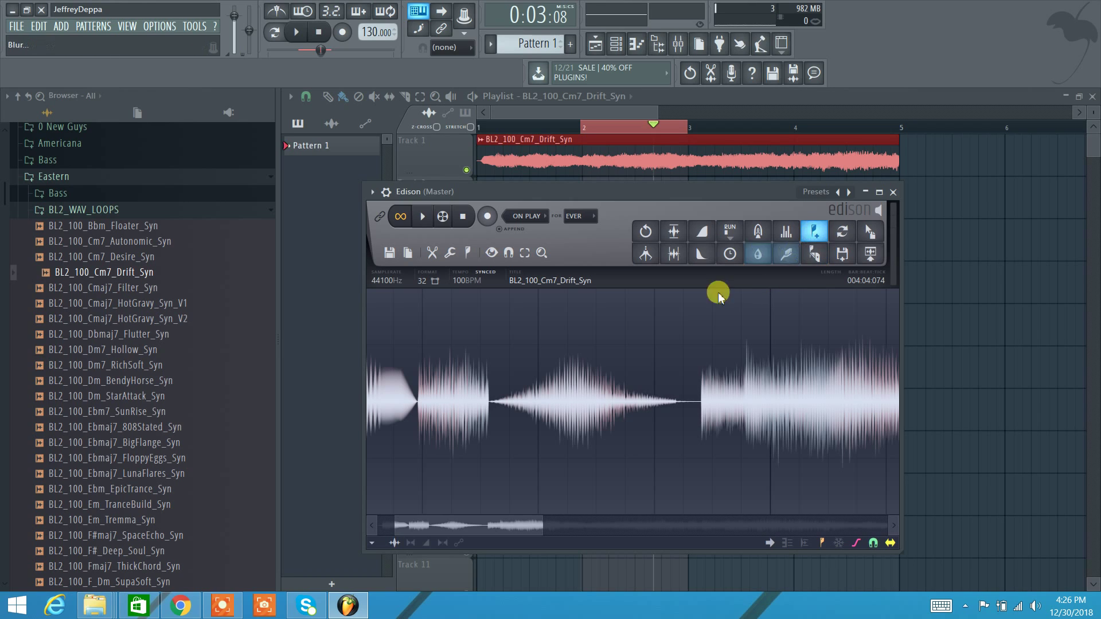
left_click(557, 349)
left_click(814, 231)
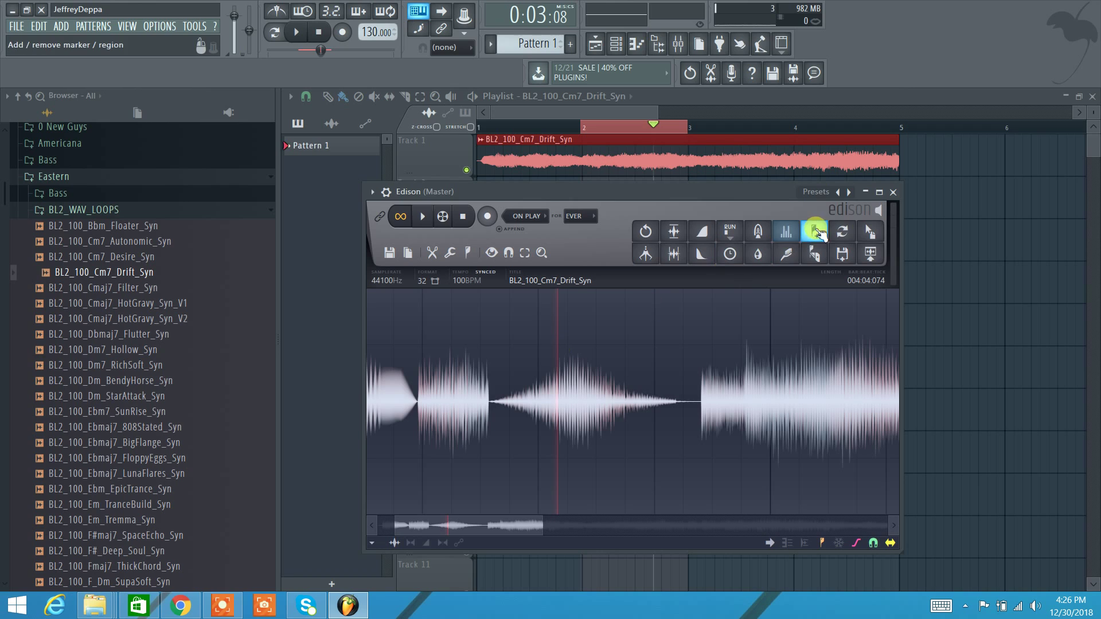
Add Marker #2 further right, then auto-slice the louder later part into more markers
left_click(744, 304)
left_click(814, 233)
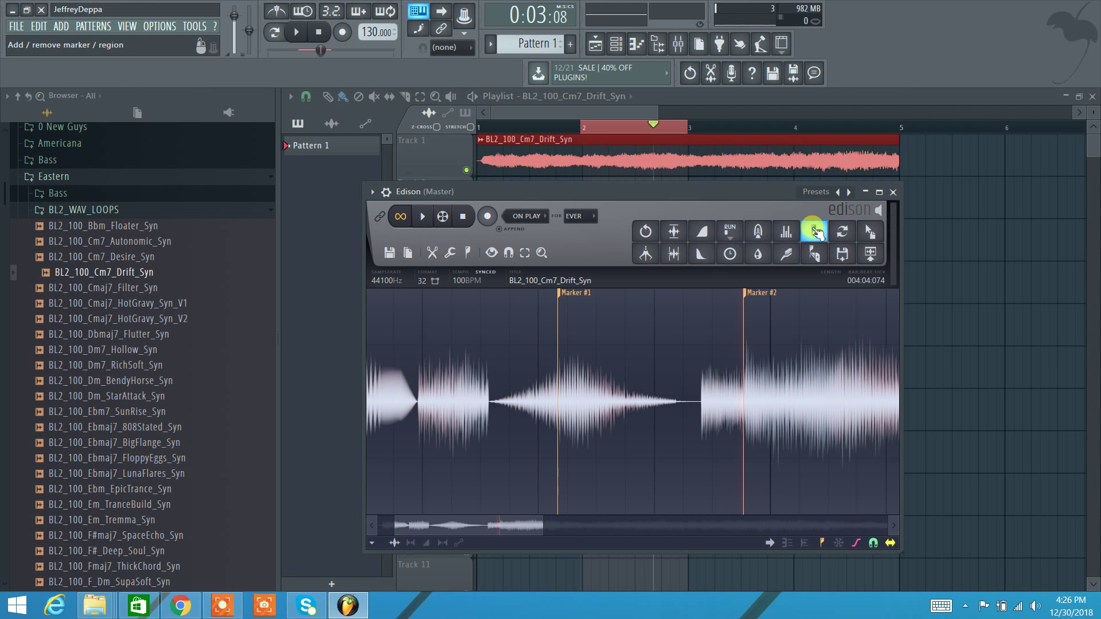
left_click_drag(610, 344, 846, 351)
left_click(814, 252)
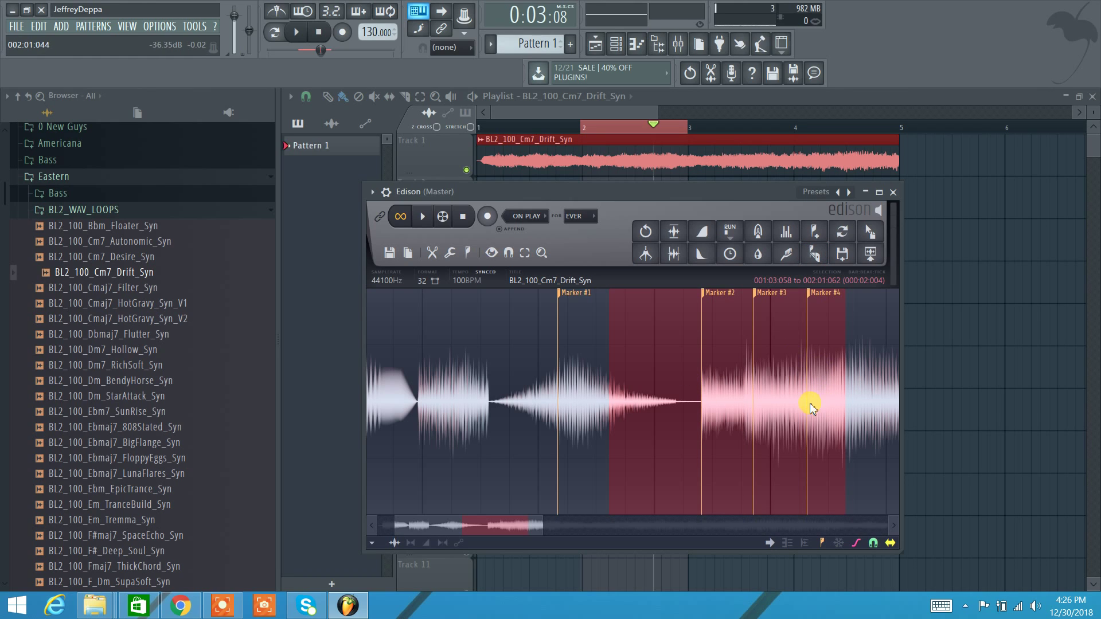
Loop-tune the selection with a shorter crossfade length, lower snap and reduced blur order
left_click(841, 231)
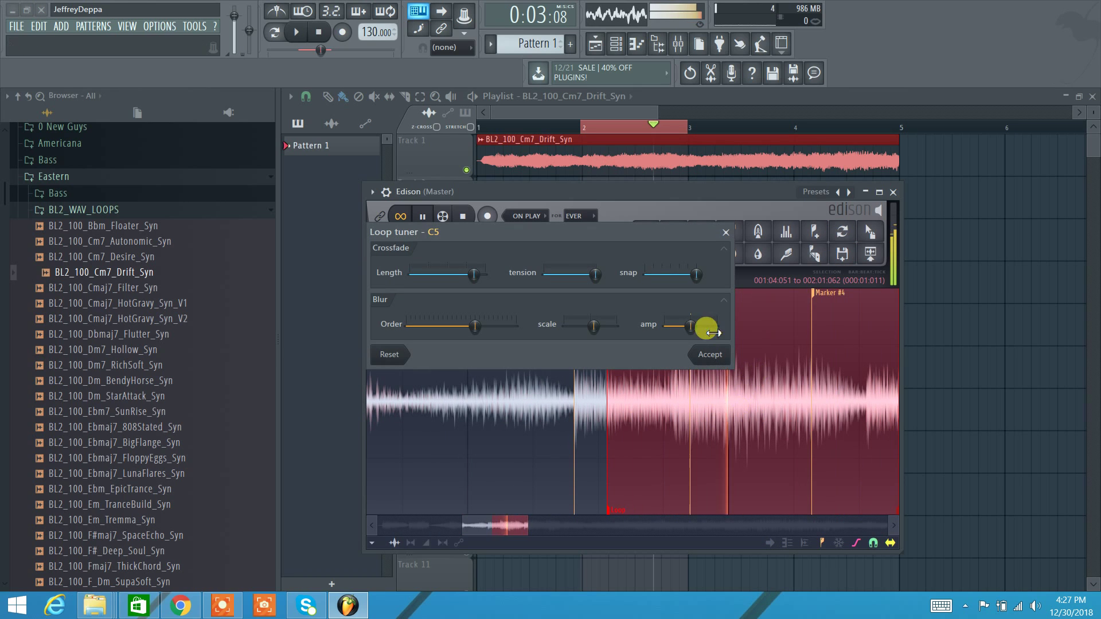
left_click_drag(474, 275, 445, 274)
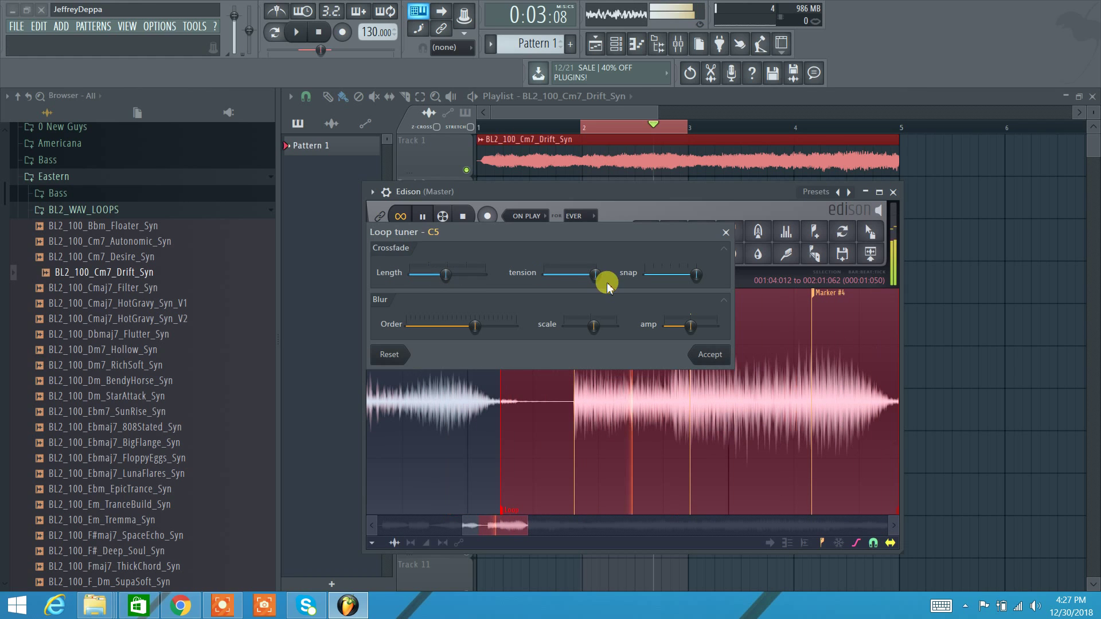
left_click_drag(696, 275, 670, 275)
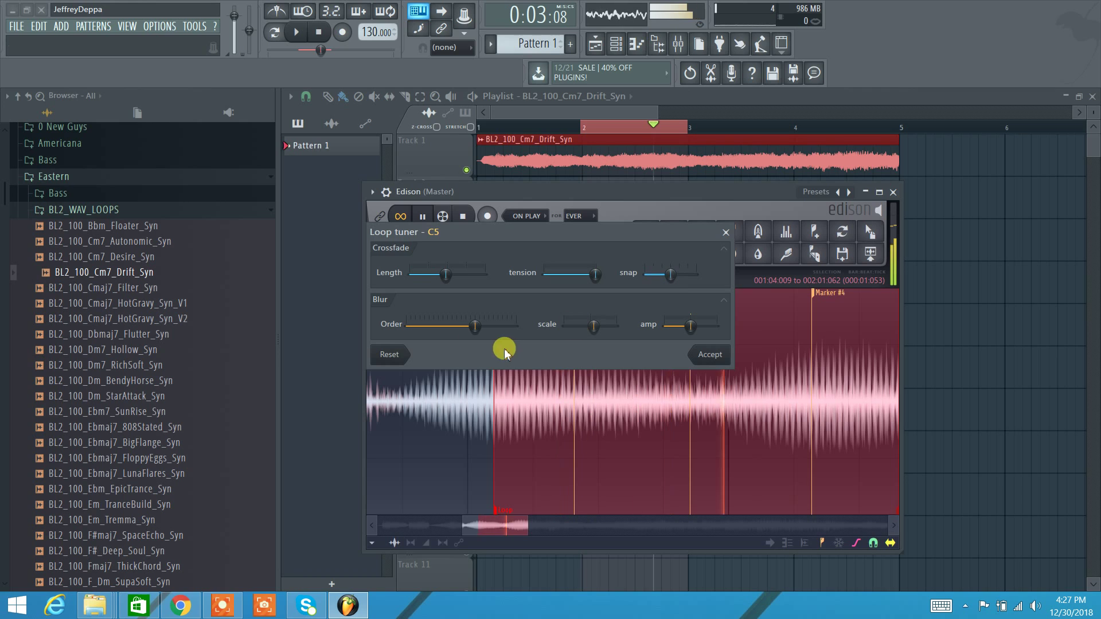
left_click_drag(475, 326, 428, 326)
left_click(715, 360)
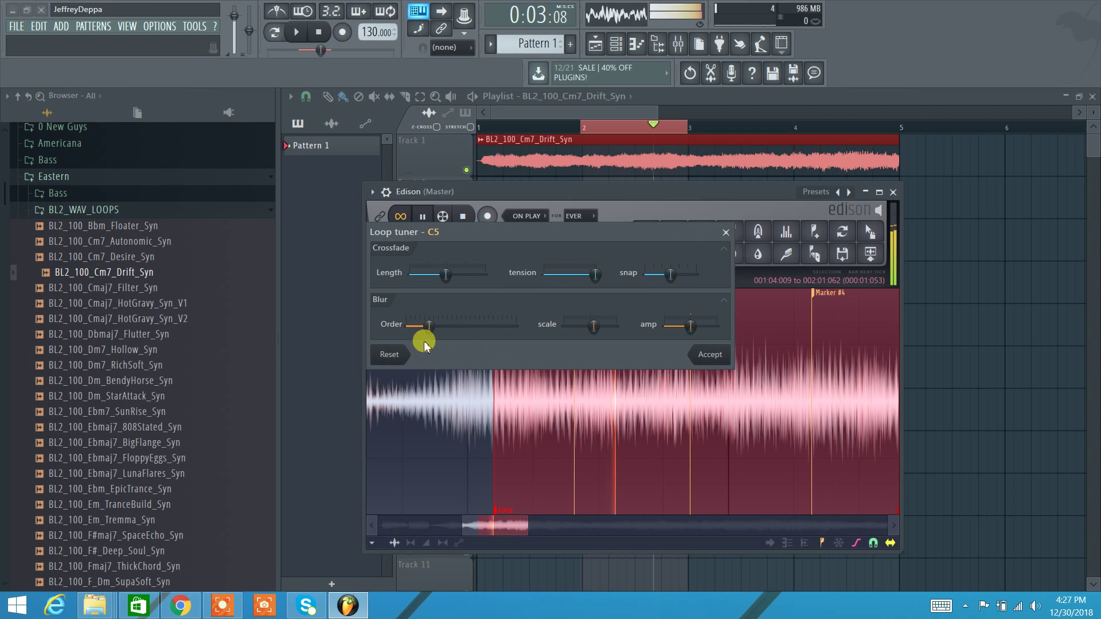
left_click(386, 358)
left_click(734, 236)
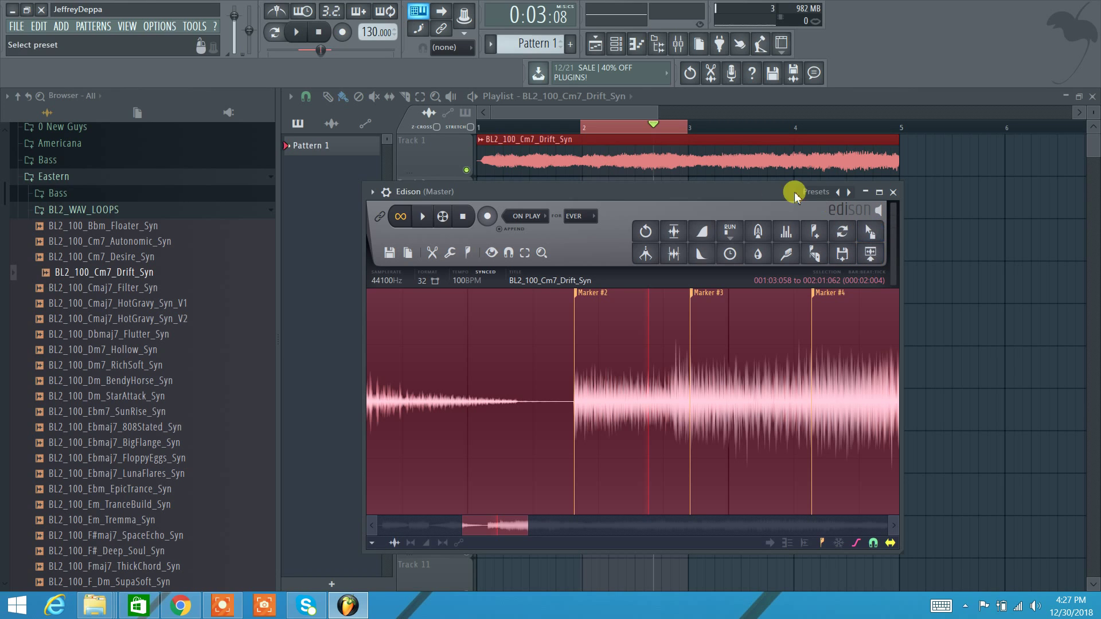
Uncover the playlist and delete the earlier Drift_Syn loop clips
left_click_drag(795, 197, 769, 275)
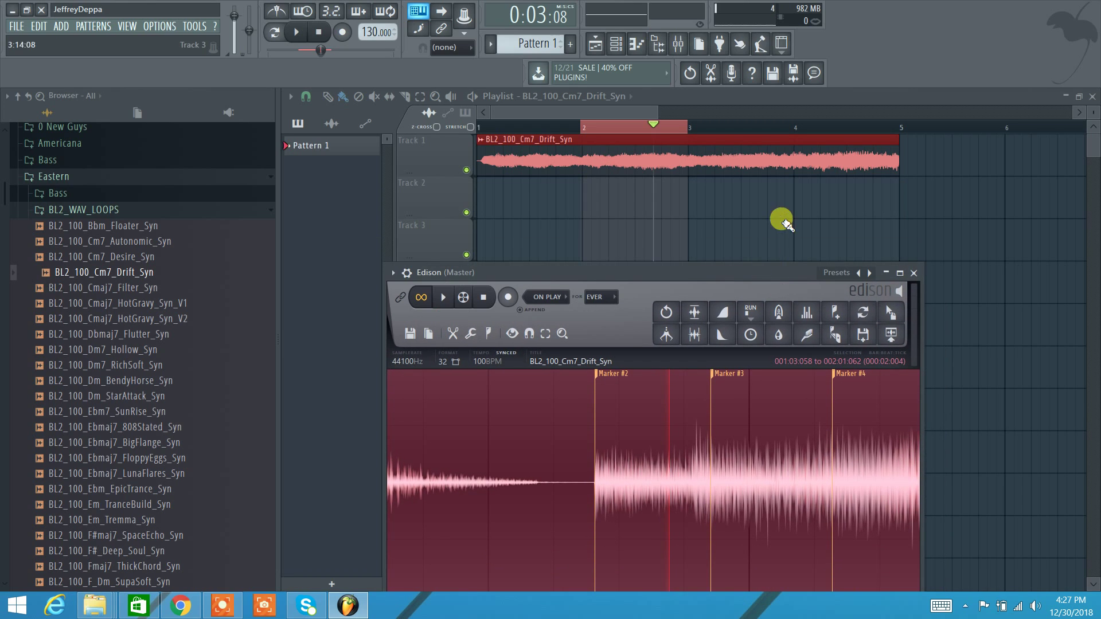
left_click_drag(785, 224, 787, 198)
right_click(787, 201)
right_click(663, 164)
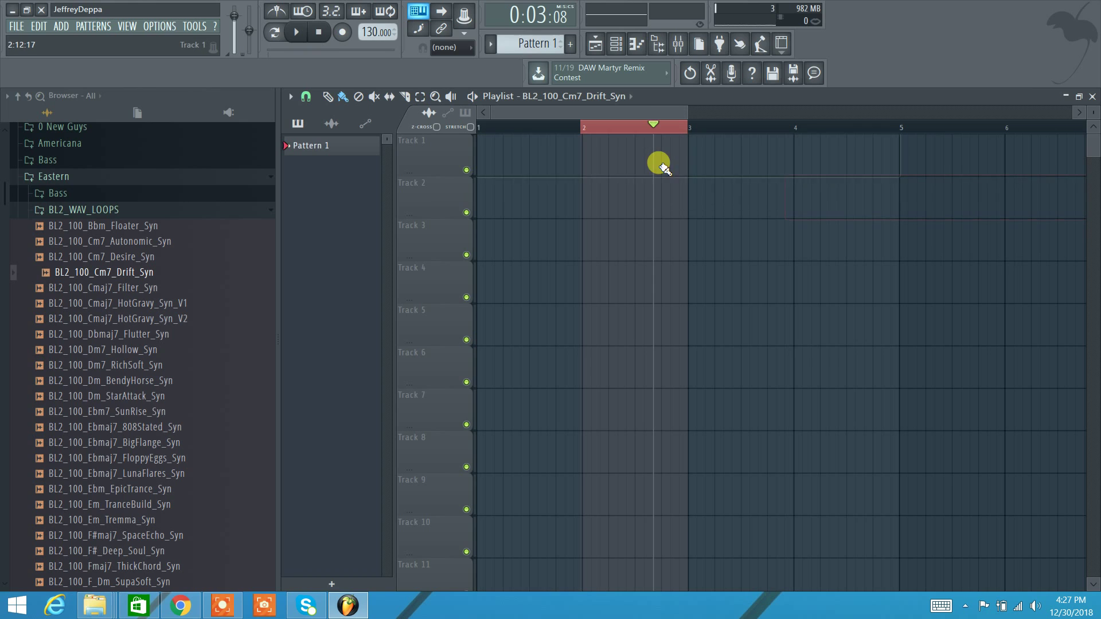
Open Drift_Syn in Edison, send it to the playlist, and place a copy on Track 2
right_click(132, 277)
left_click(216, 299)
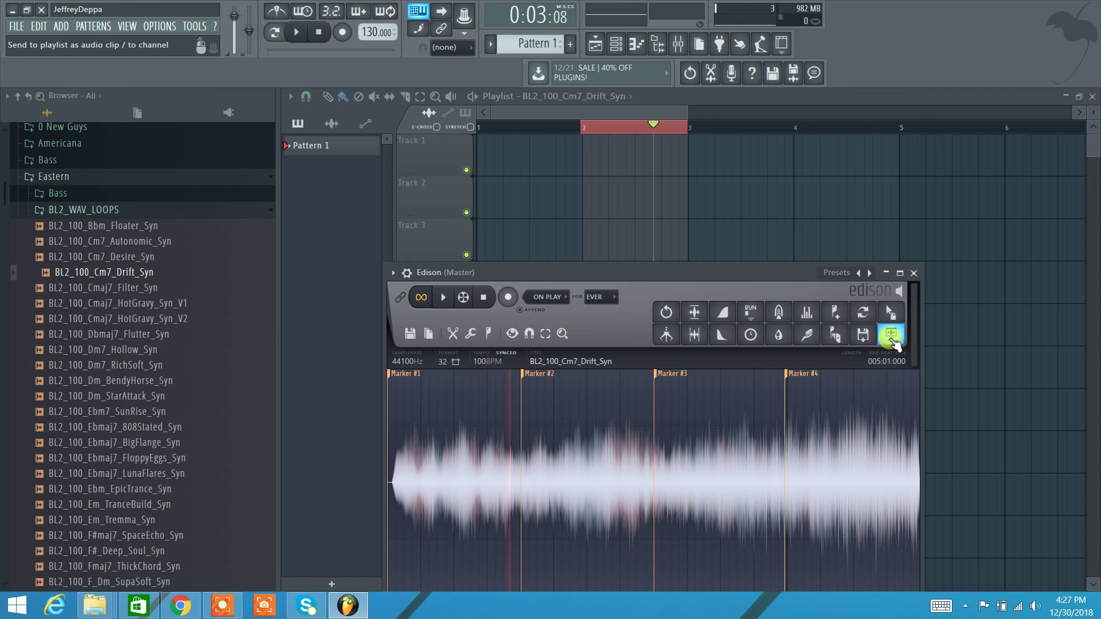
left_click(891, 334)
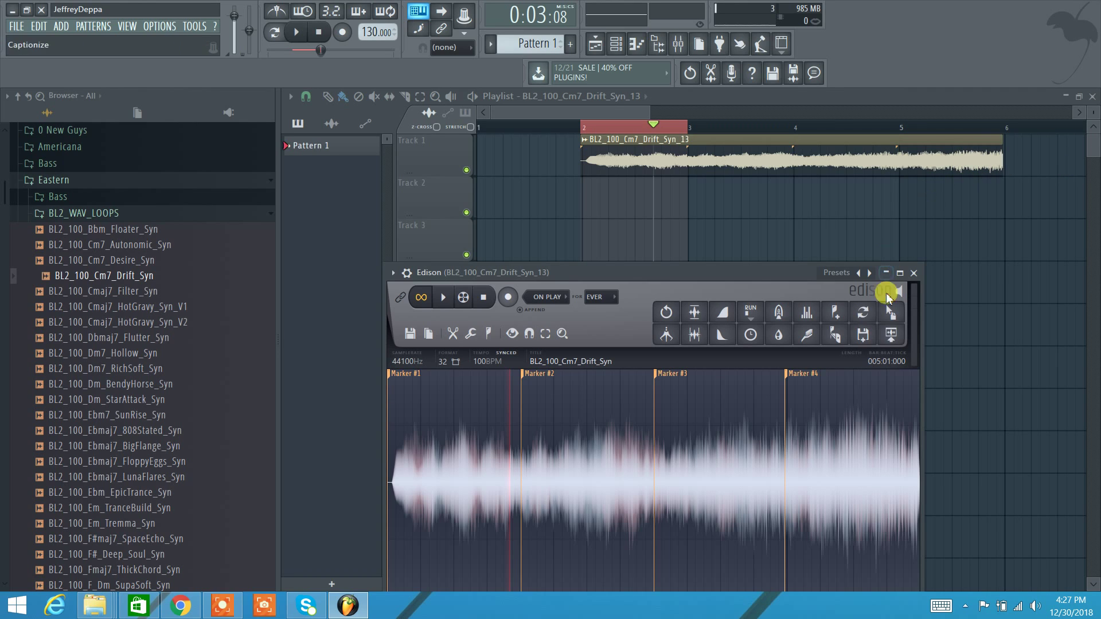
left_click_drag(892, 315, 492, 199)
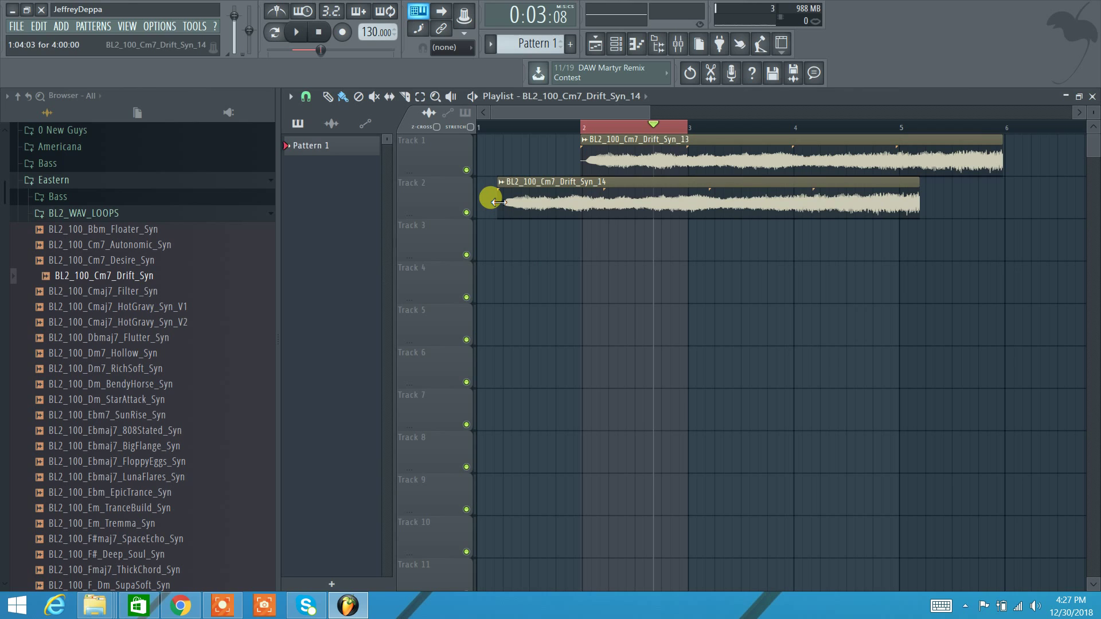
Load the Drift_Syn loop into a new sampler channel and close its settings
right_click(149, 270)
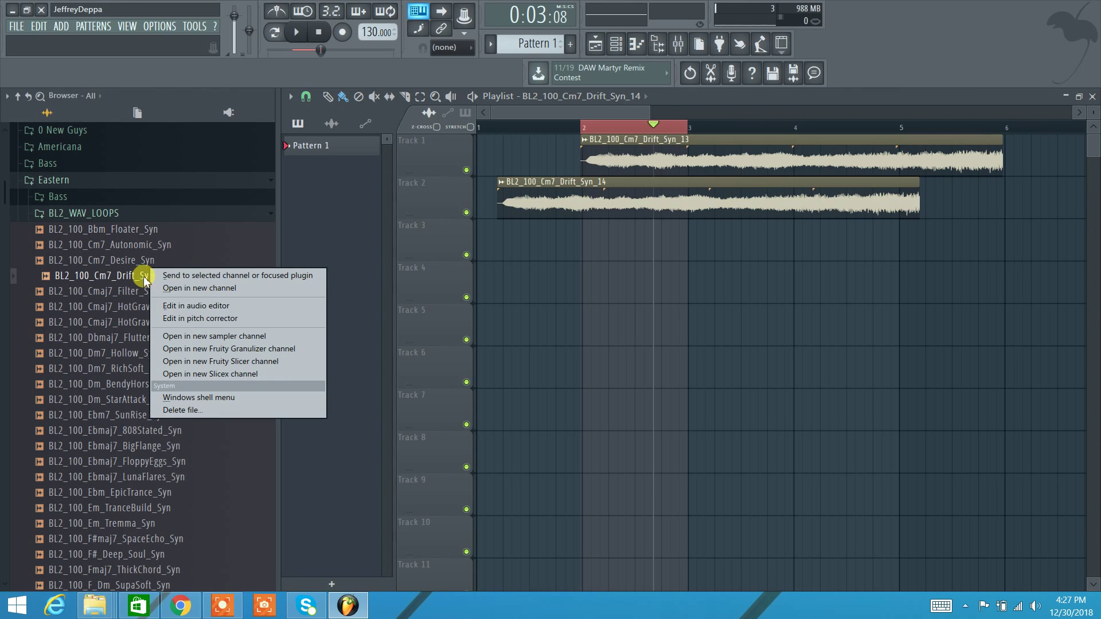
left_click(201, 337)
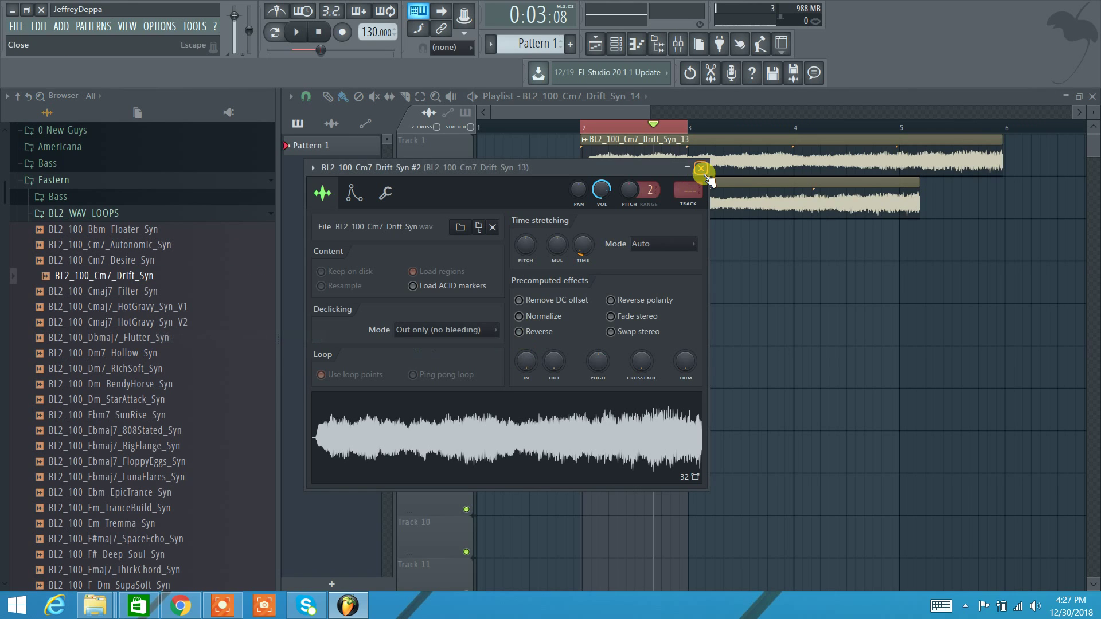
left_click(701, 168)
Reopen Drift_Syn in Edison, raise the window, and zoom into the waveform
right_click(132, 274)
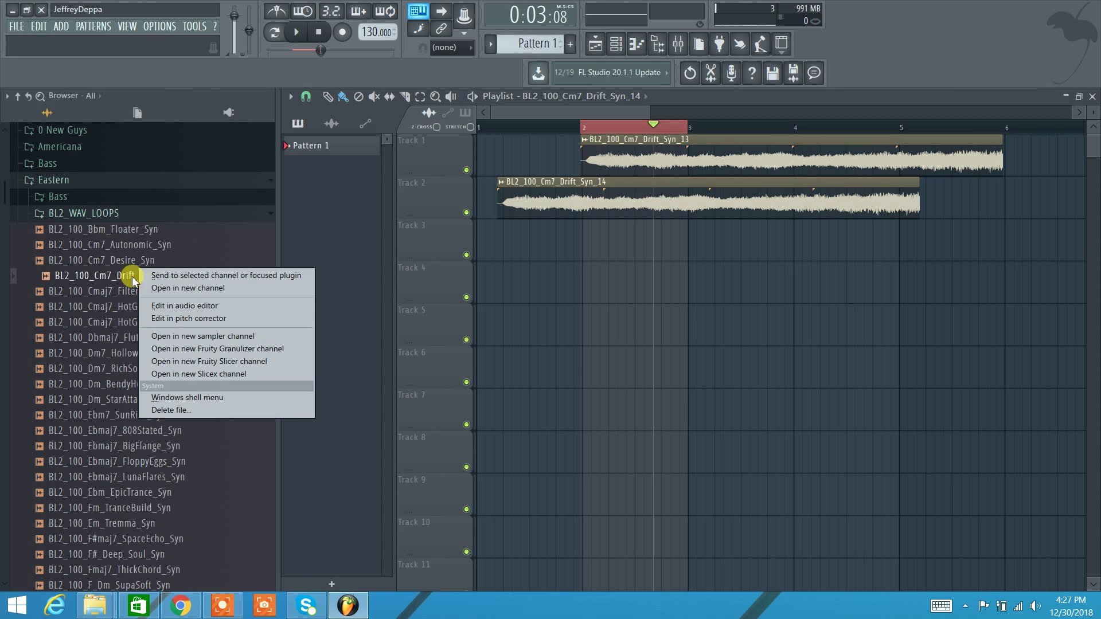
left_click(229, 307)
left_click_drag(659, 301, 743, 126)
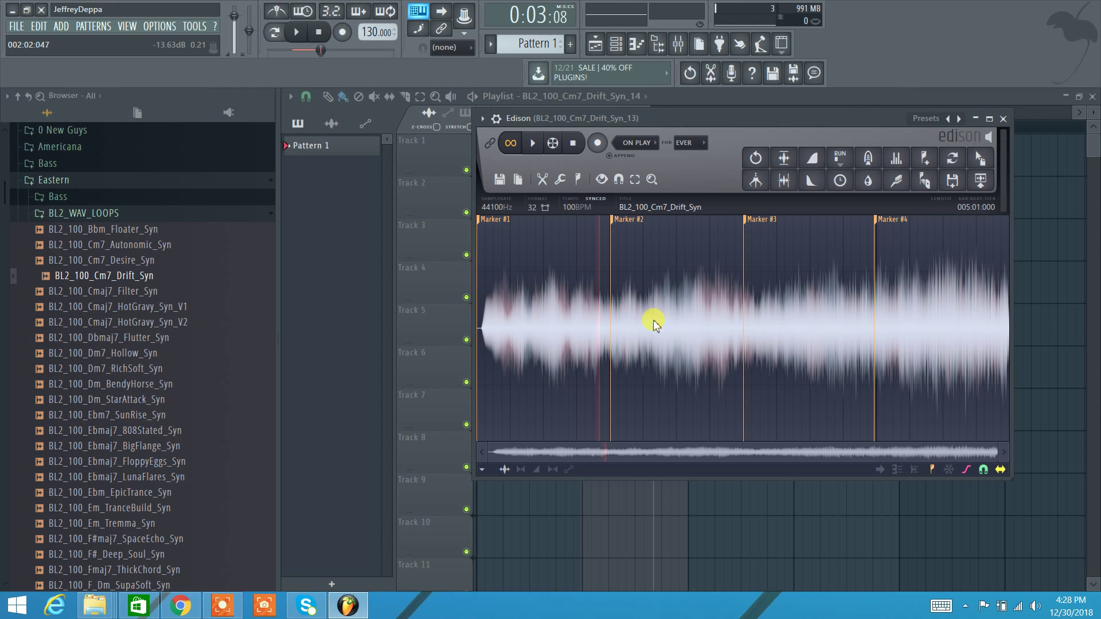
scroll(637, 335, "up", 3)
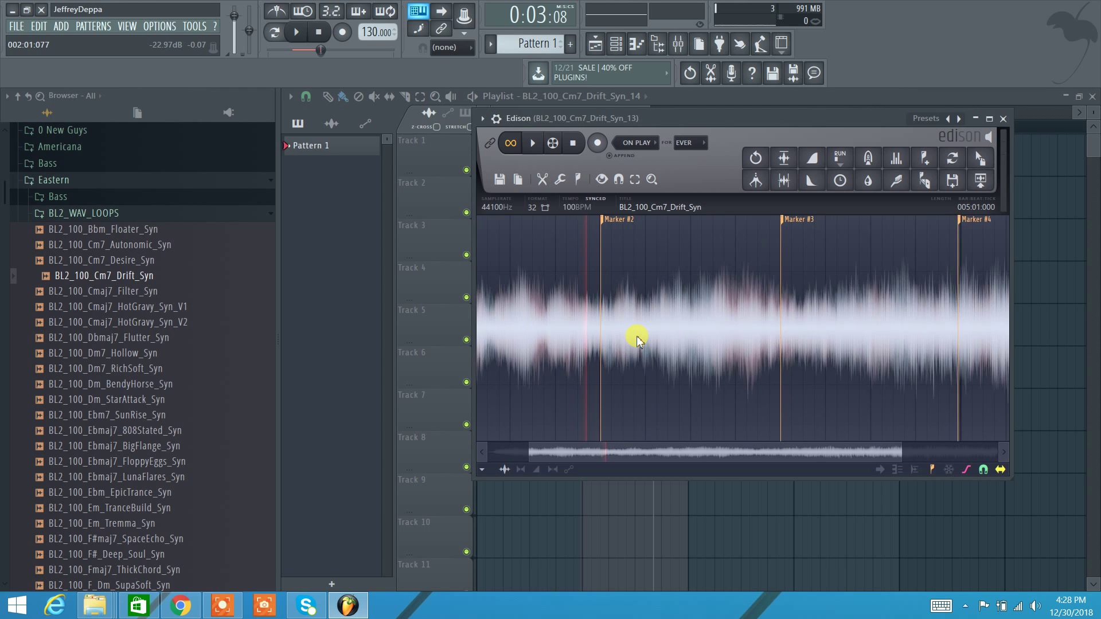
mouse_move(669, 453)
left_mouse_down()
mouse_move(619, 451)
mouse_move(801, 451)
mouse_move(513, 459)
left_mouse_up()
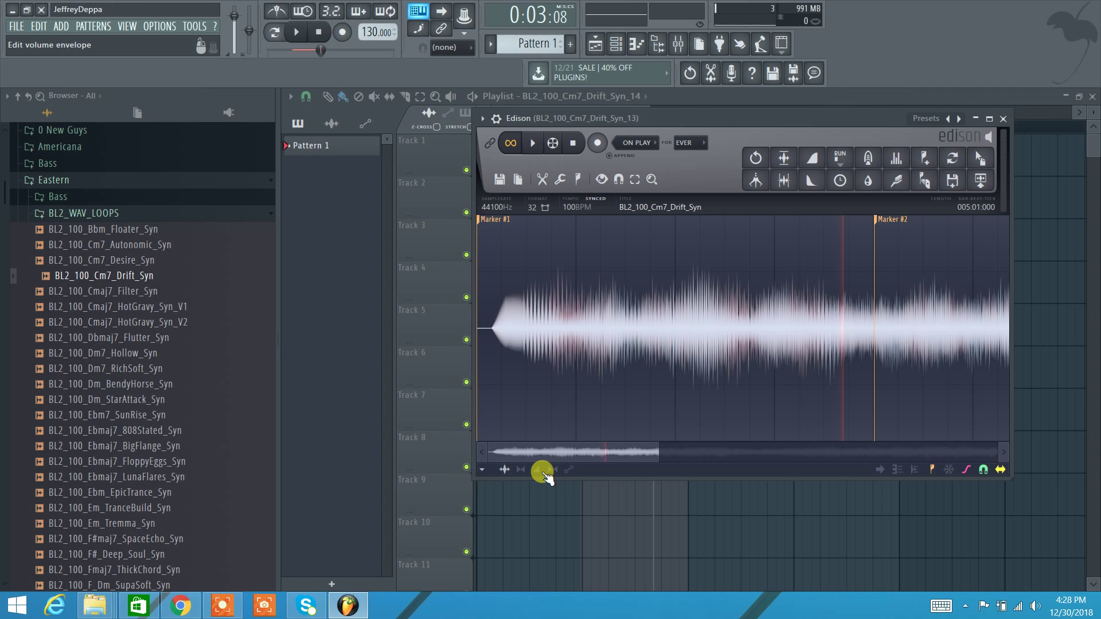
Draw a volume envelope on Drift_Syn_13 rising from silence to full, flattening the spiked start point
left_click(534, 471)
mouse_move(554, 346)
left_mouse_down()
mouse_move(493, 449)
mouse_move(871, 285)
mouse_move(1020, 201)
mouse_move(883, 293)
left_mouse_up()
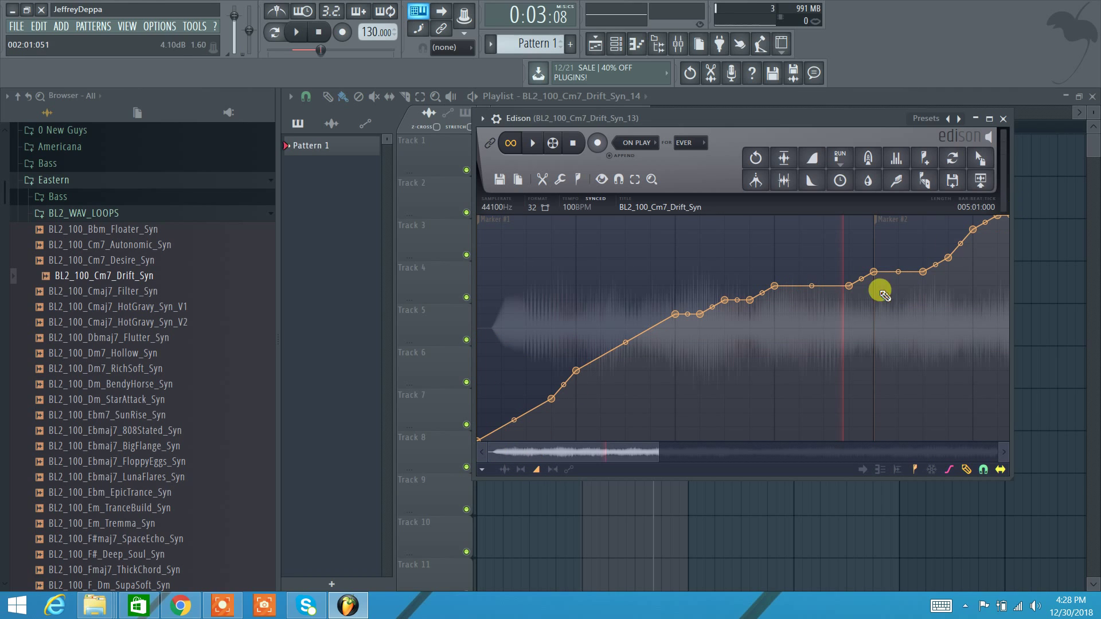
left_click(503, 284)
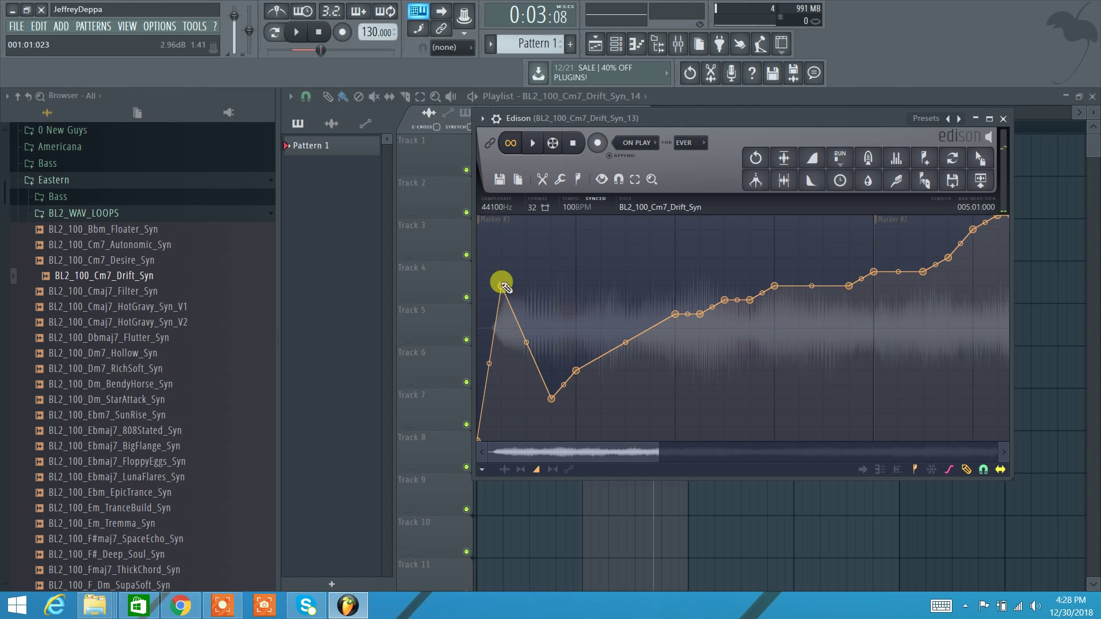
left_click_drag(503, 283, 503, 414)
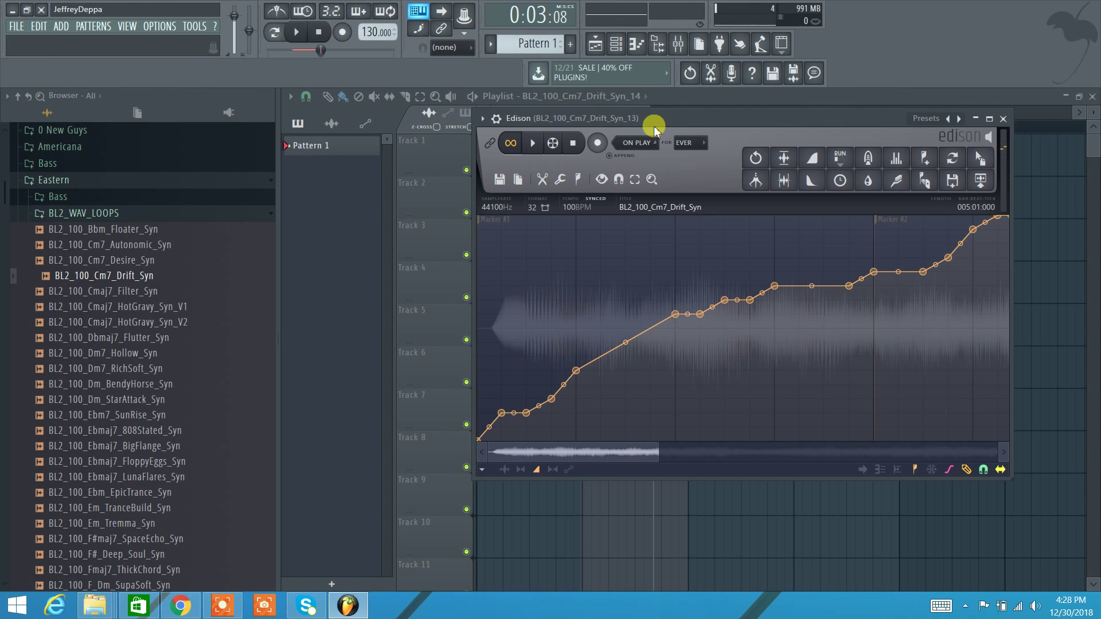
left_click_drag(660, 121, 668, 192)
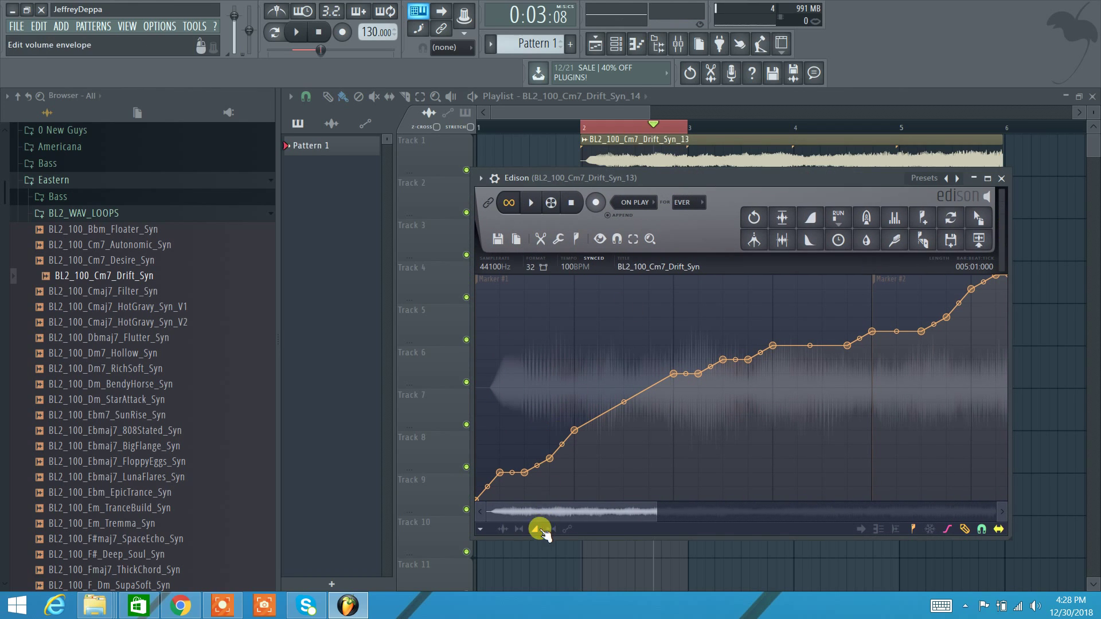
left_click(500, 530)
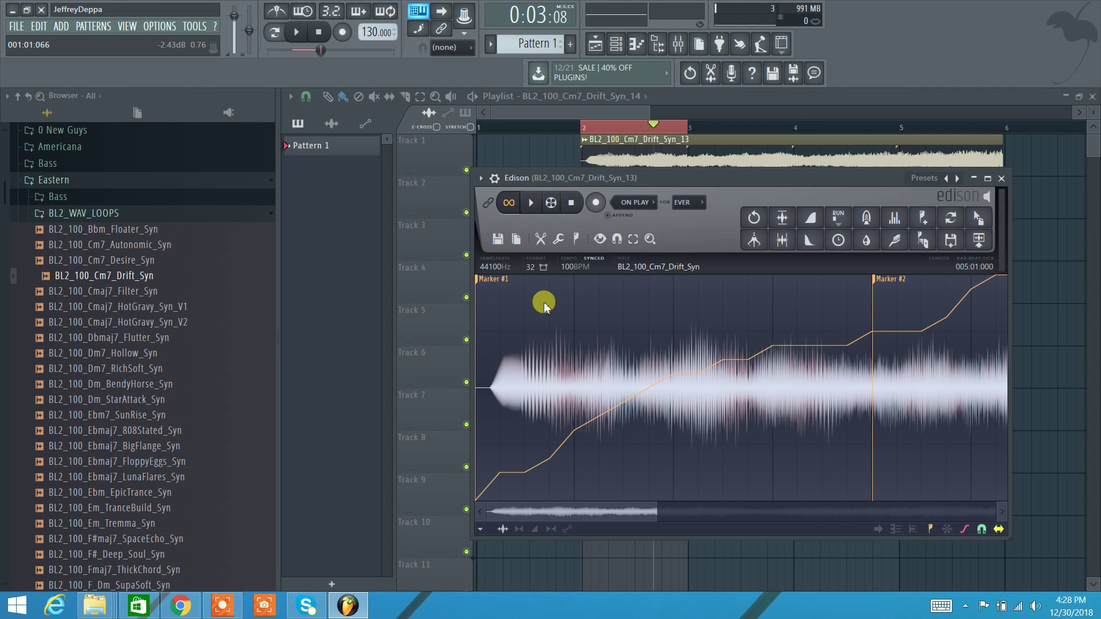
Play the enveloped loop, toggle the spectrogram view, and freeze editing near Marker #3
key("space")
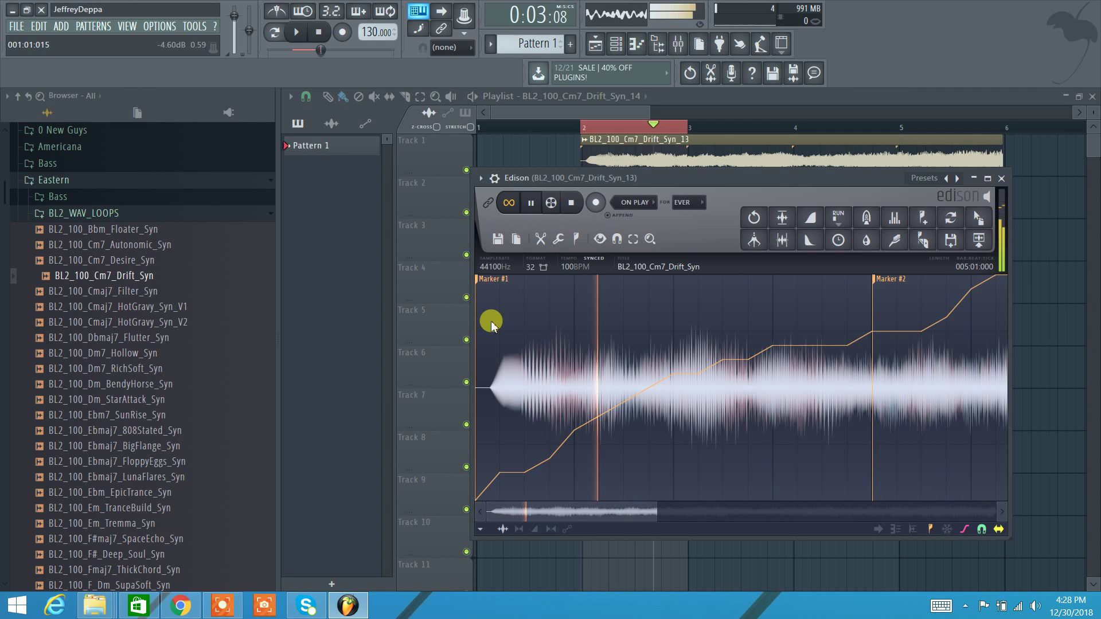
key("space")
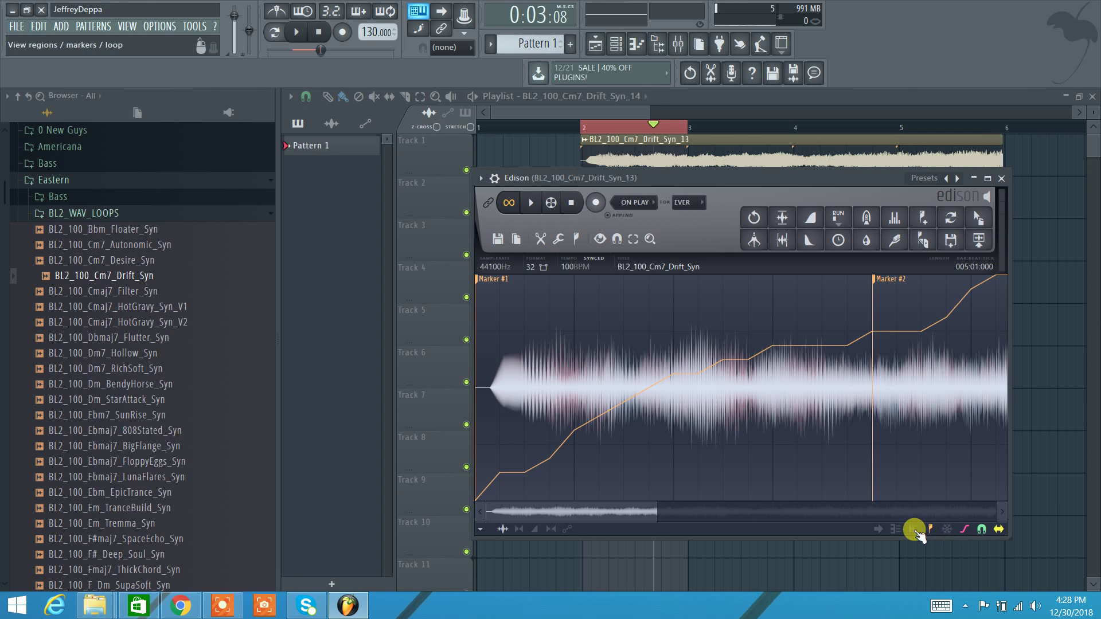
left_click(895, 529)
left_click(895, 529)
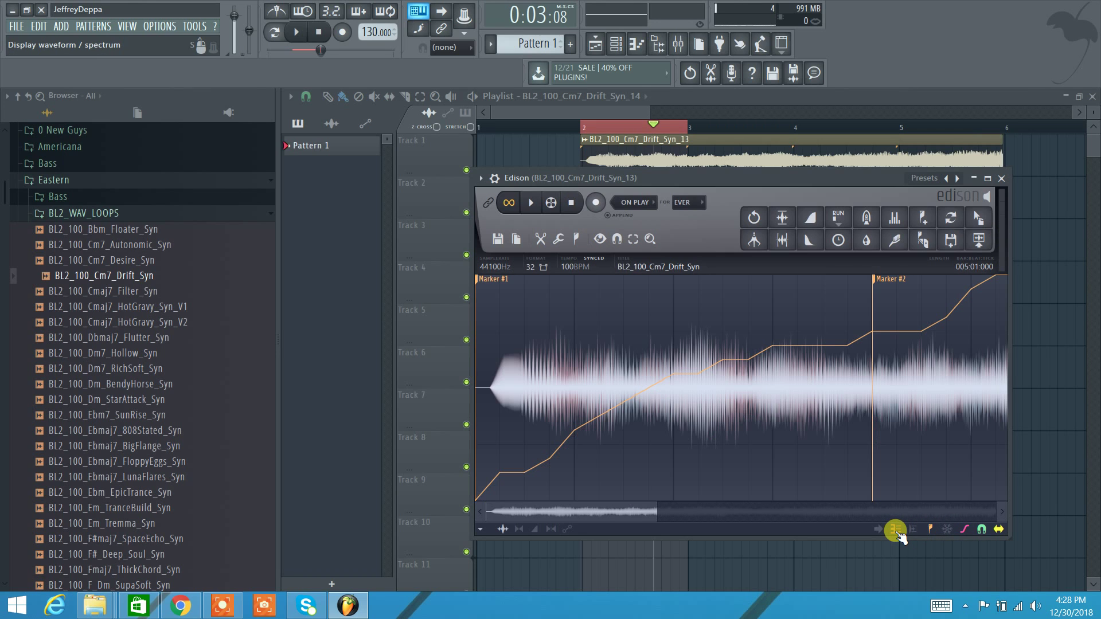
left_click(947, 529)
mouse_move(573, 511)
left_mouse_down()
mouse_move(909, 512)
mouse_move(548, 511)
left_mouse_up()
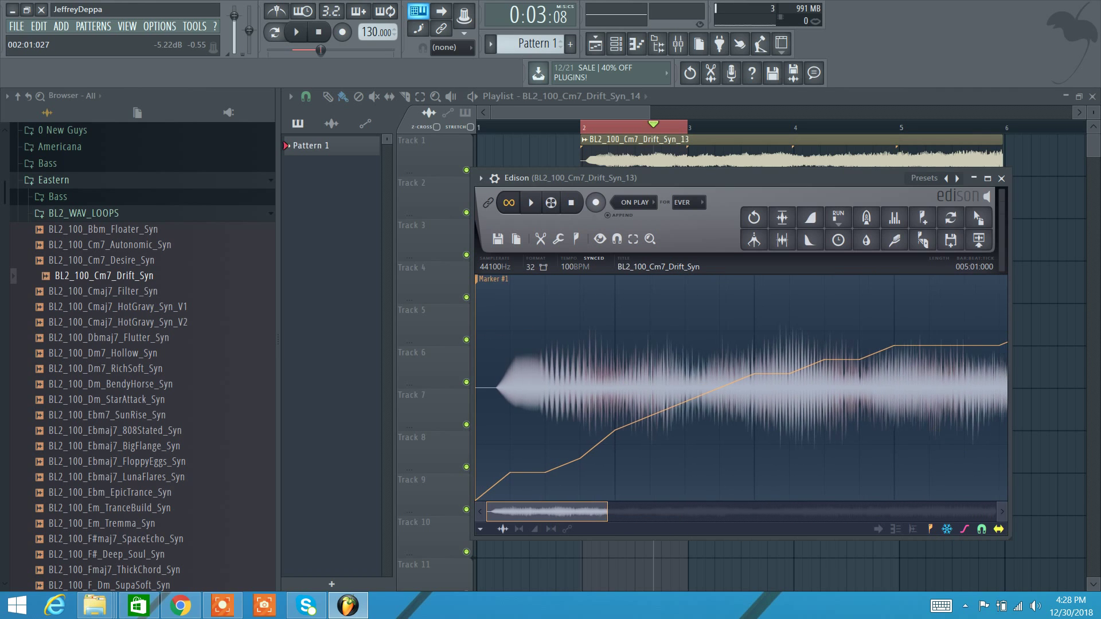
Toggle region snapping and point sliding, and keep recording set to start On play
left_click(981, 529)
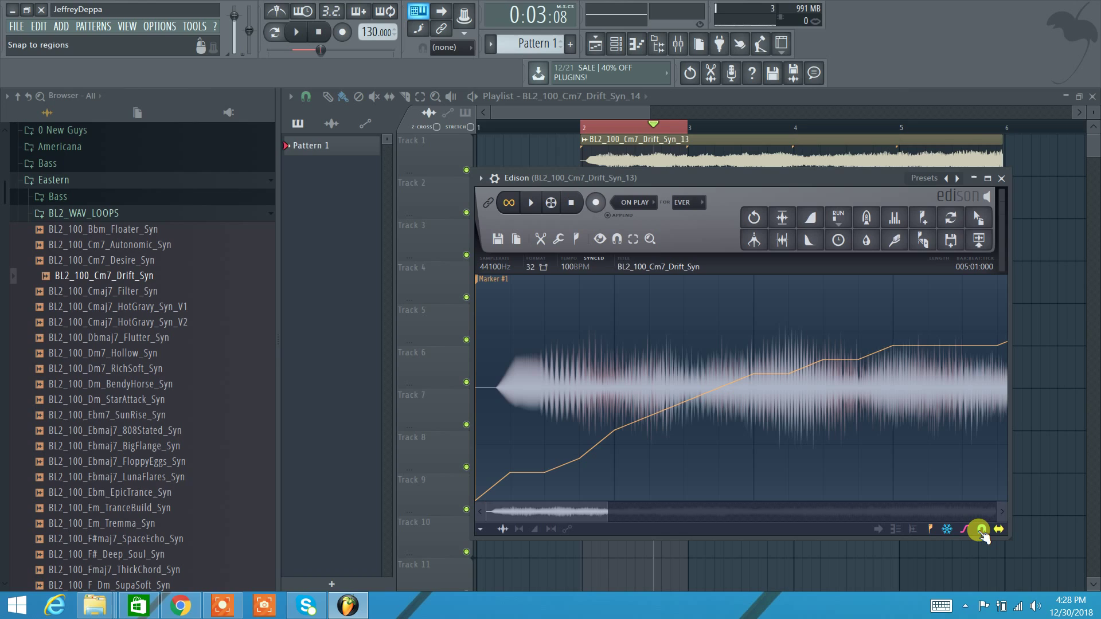
left_click(998, 529)
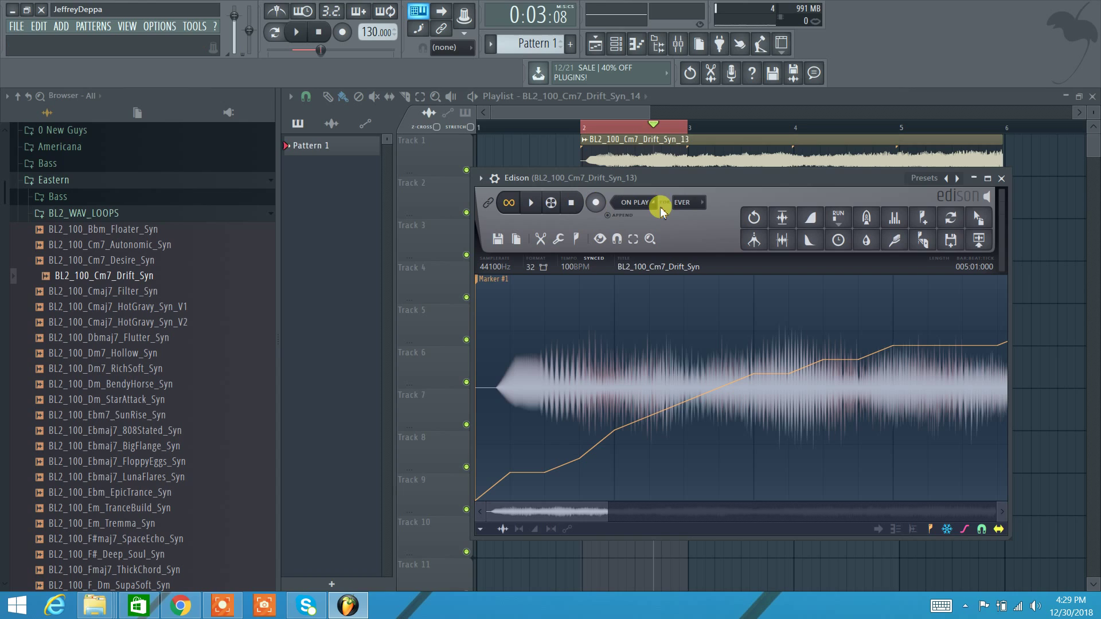
left_click(631, 204)
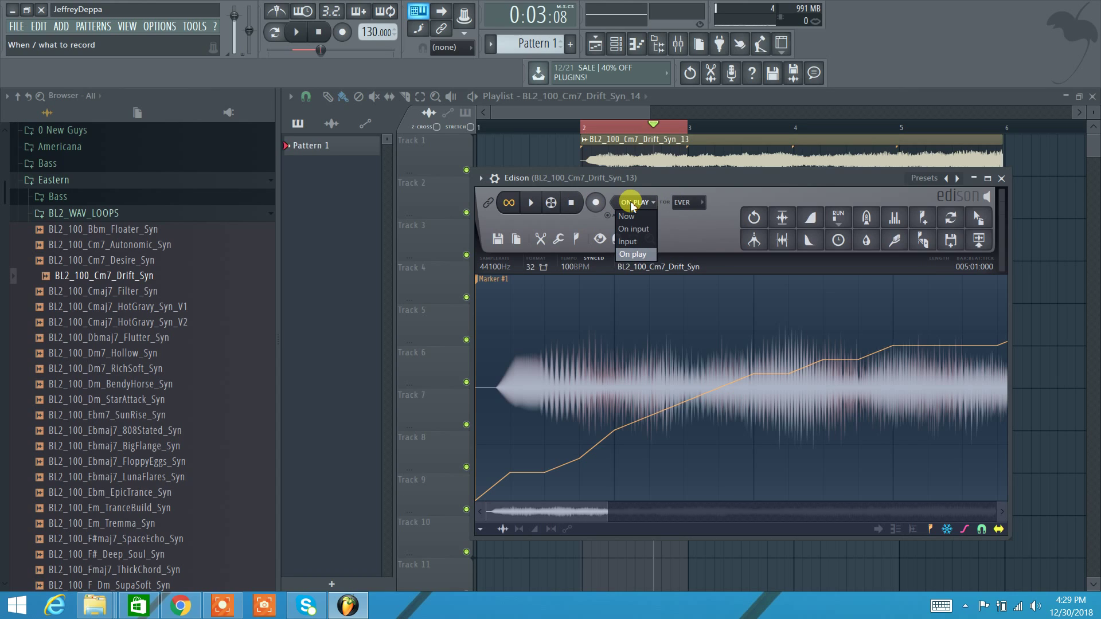
left_click(631, 254)
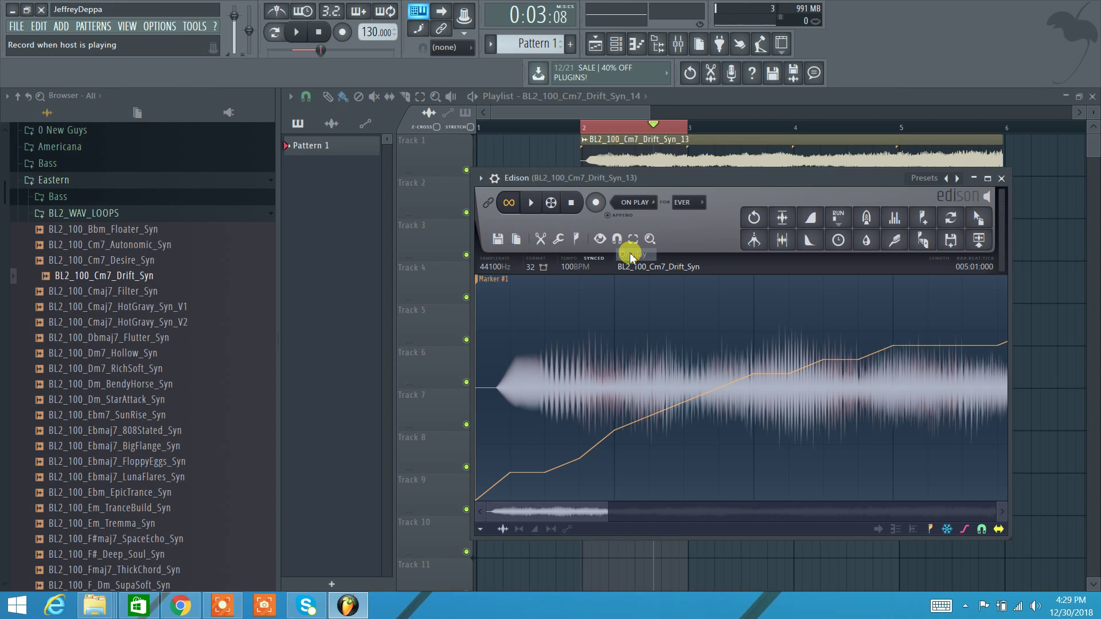
Close Edison and delete the Drift_Syn clips on Track 1 and Track 2
left_click(1001, 179)
right_click(797, 201)
right_click(782, 152)
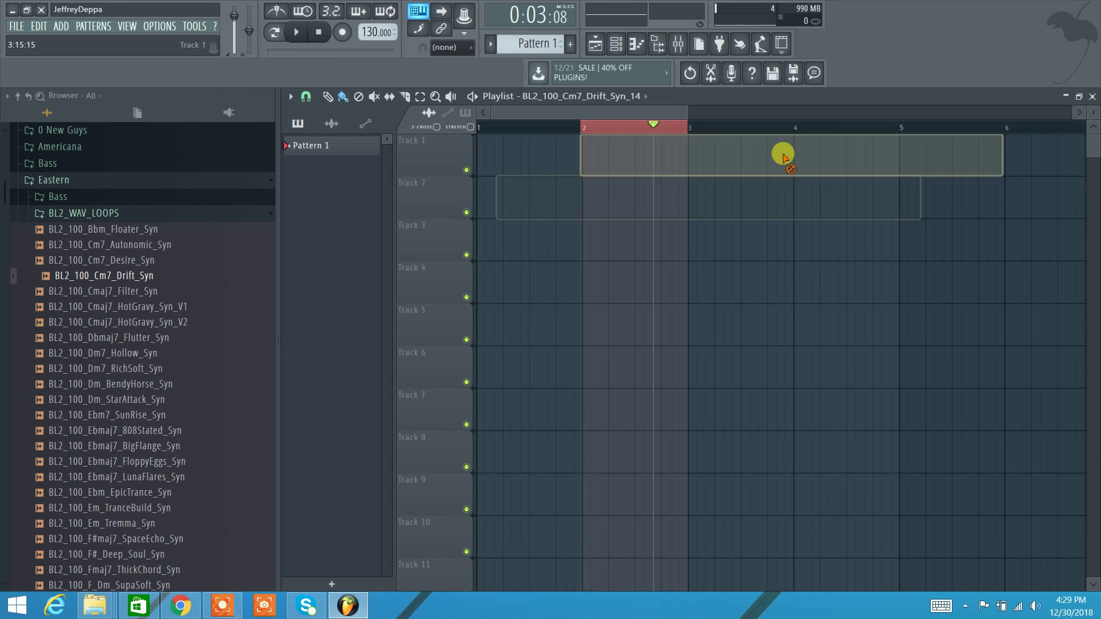
Collapse the Eastern folder and expand 0 One Shot Drums and Folk Rock Kit in the browser
scroll(154, 293, "up", 5)
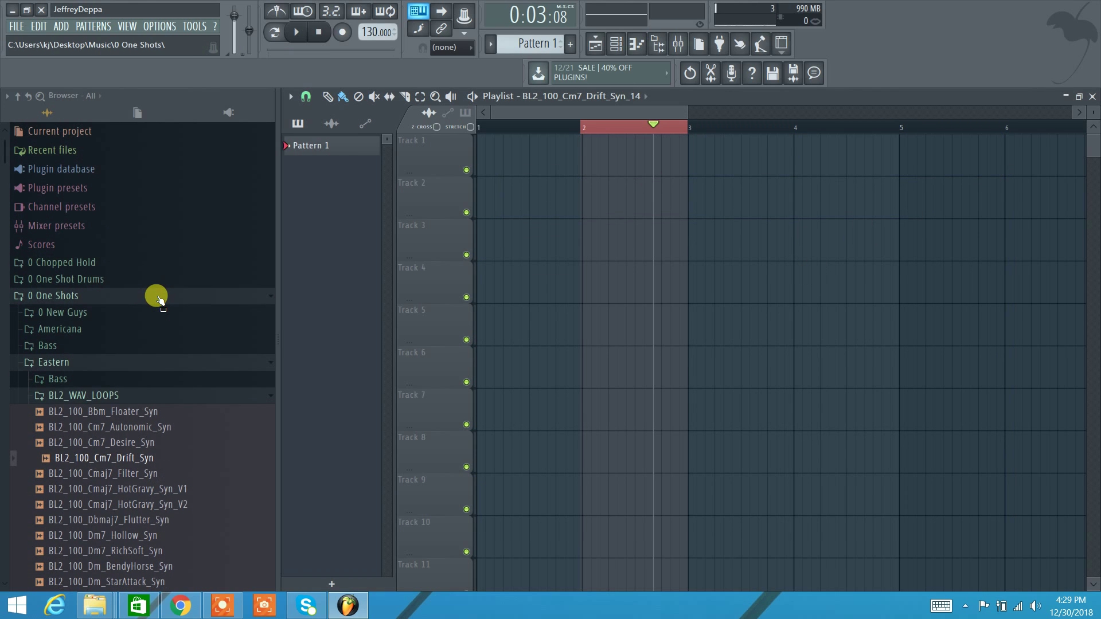
left_click(39, 363)
left_click(68, 279)
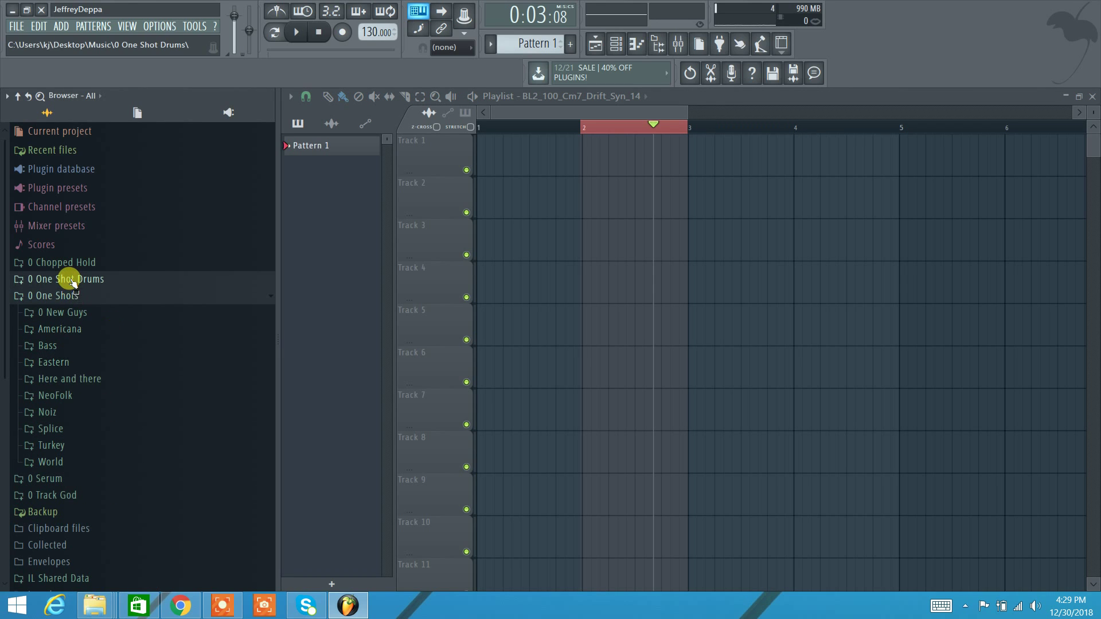
left_click(68, 362)
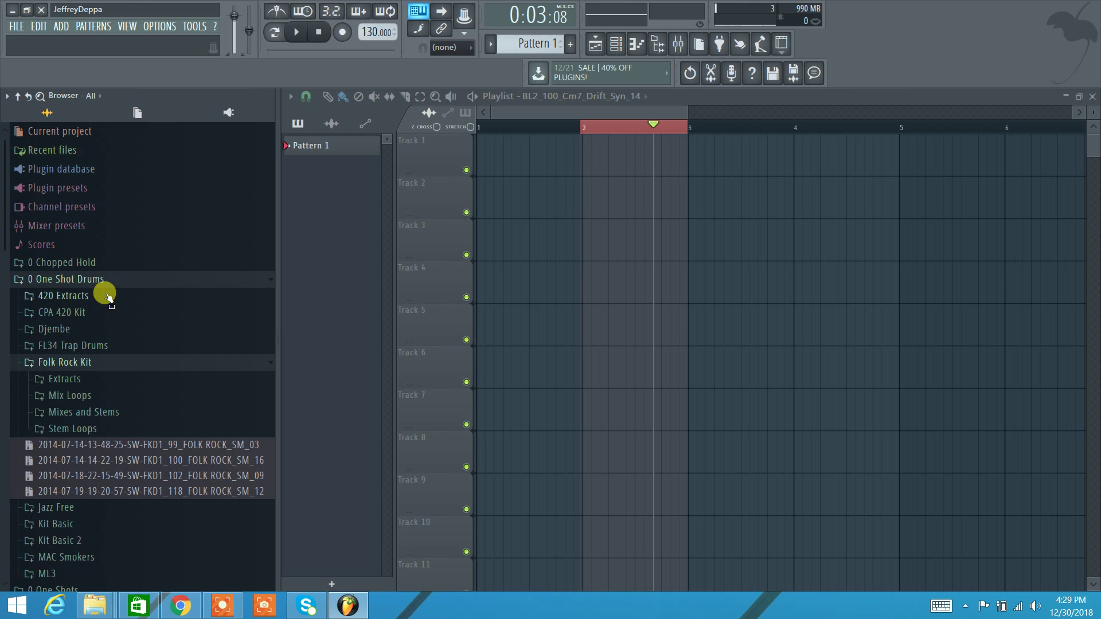
Open FULL MIX DRY_4 Bar Verse Loop 2 from Mix Loops > 100 loops in Edison
scroll(111, 292, "down", 3)
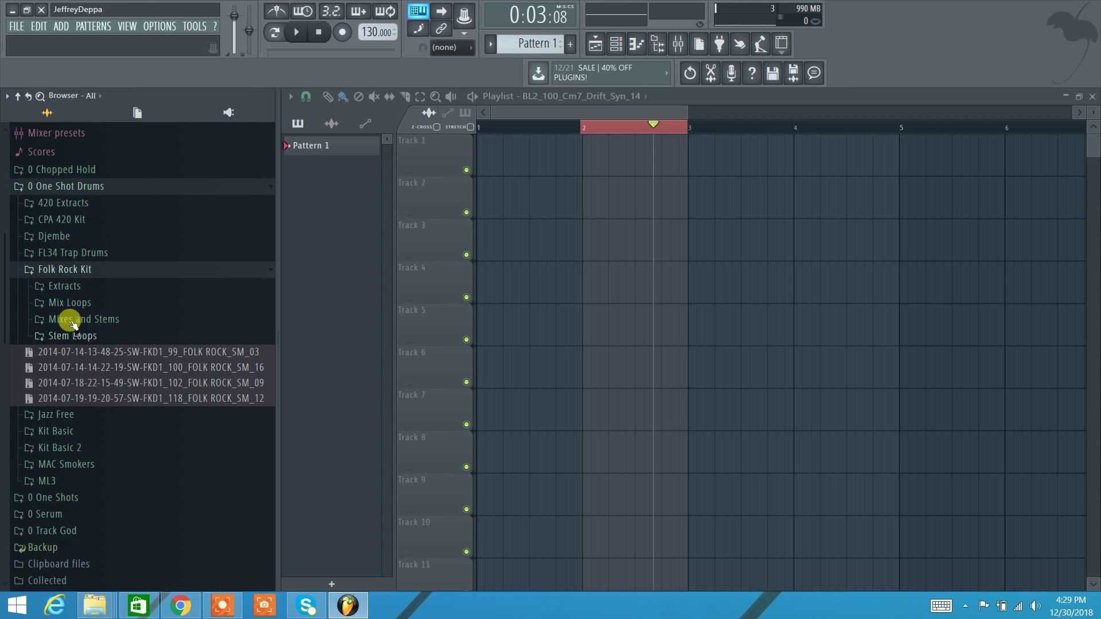
left_click(69, 302)
left_click(67, 352)
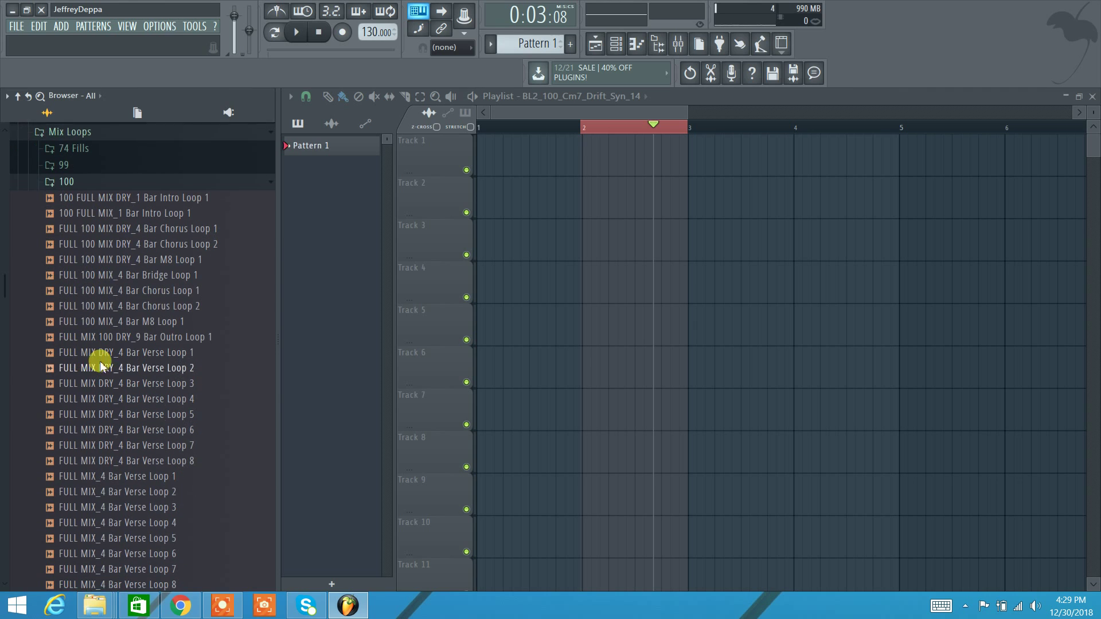
left_click(100, 364)
right_click(112, 369)
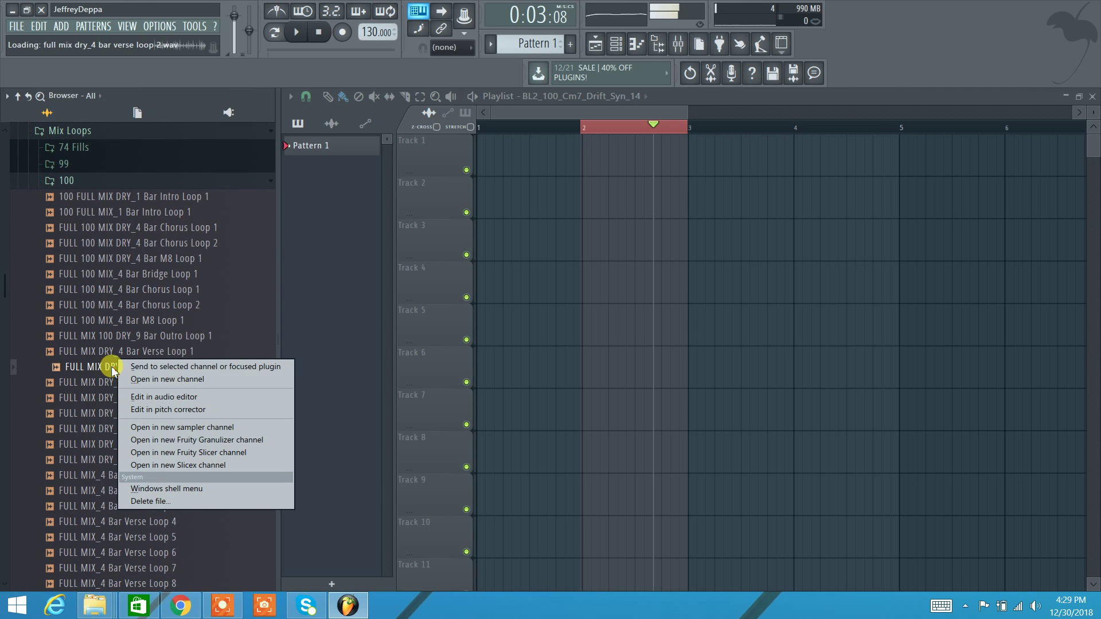
left_click(143, 388)
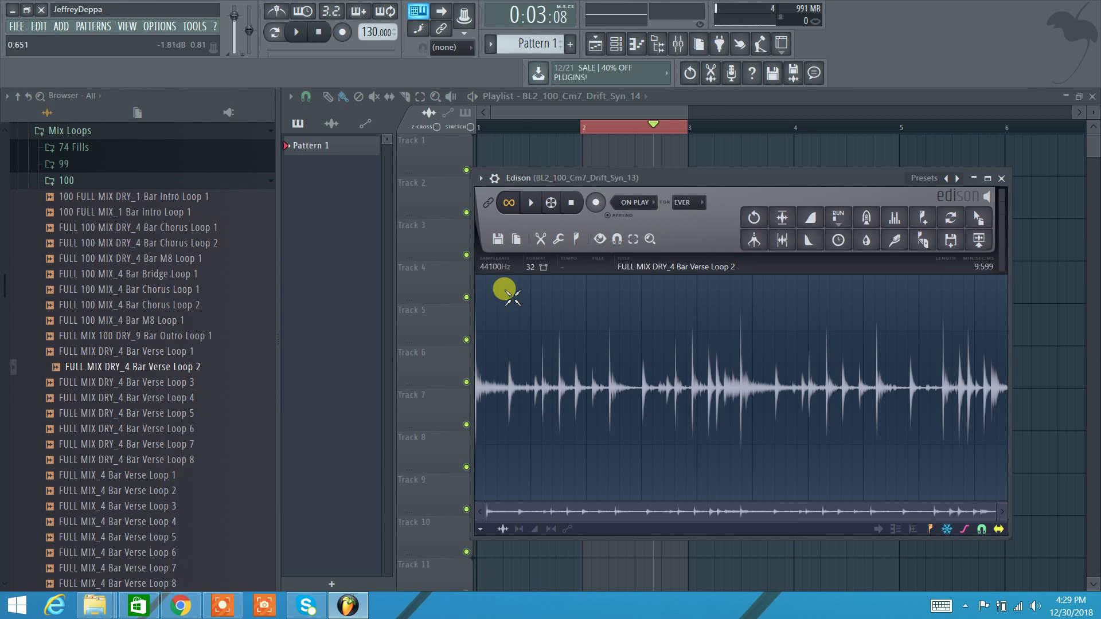
Zoom in, mark the first four drum hits as Markers #1–#4, and select that range
scroll(560, 380, "up", 3)
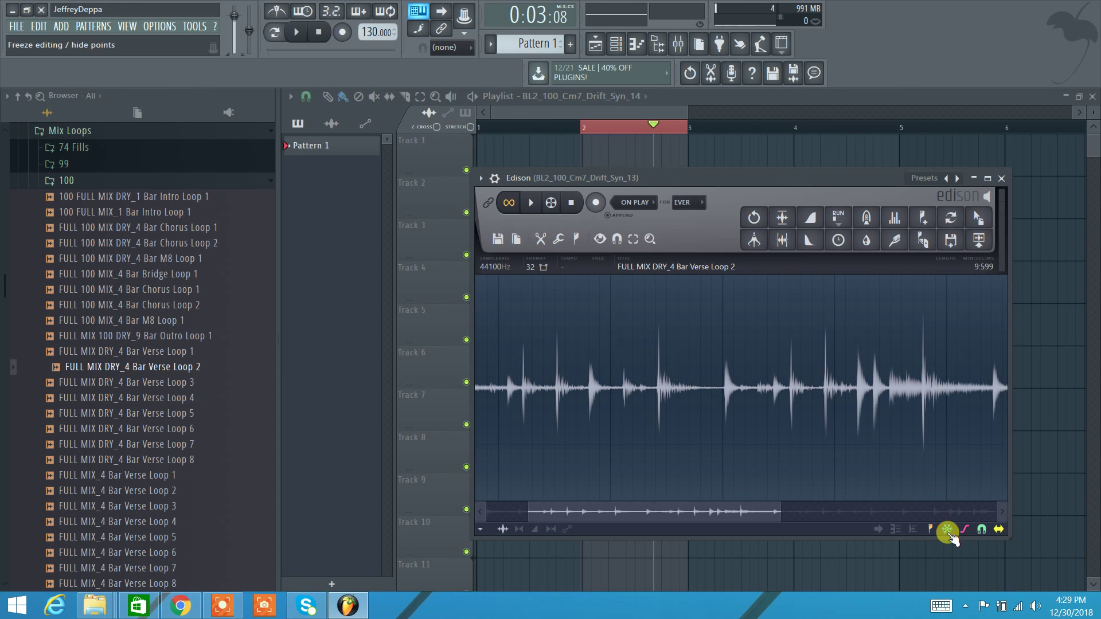
scroll(552, 401, "up", 2)
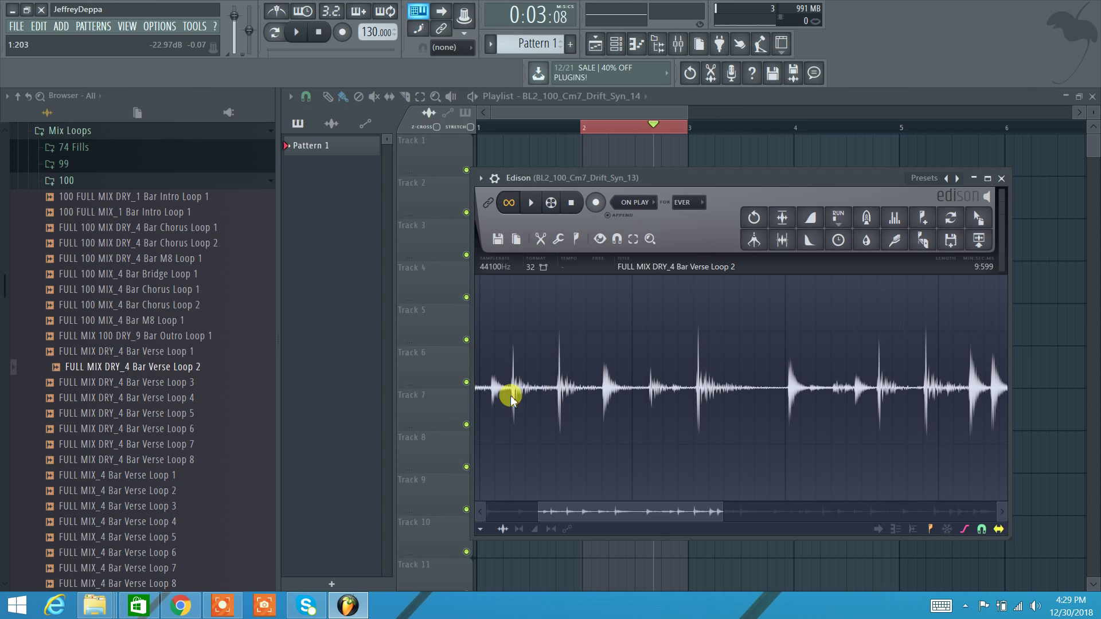
left_click_drag(511, 399, 580, 407)
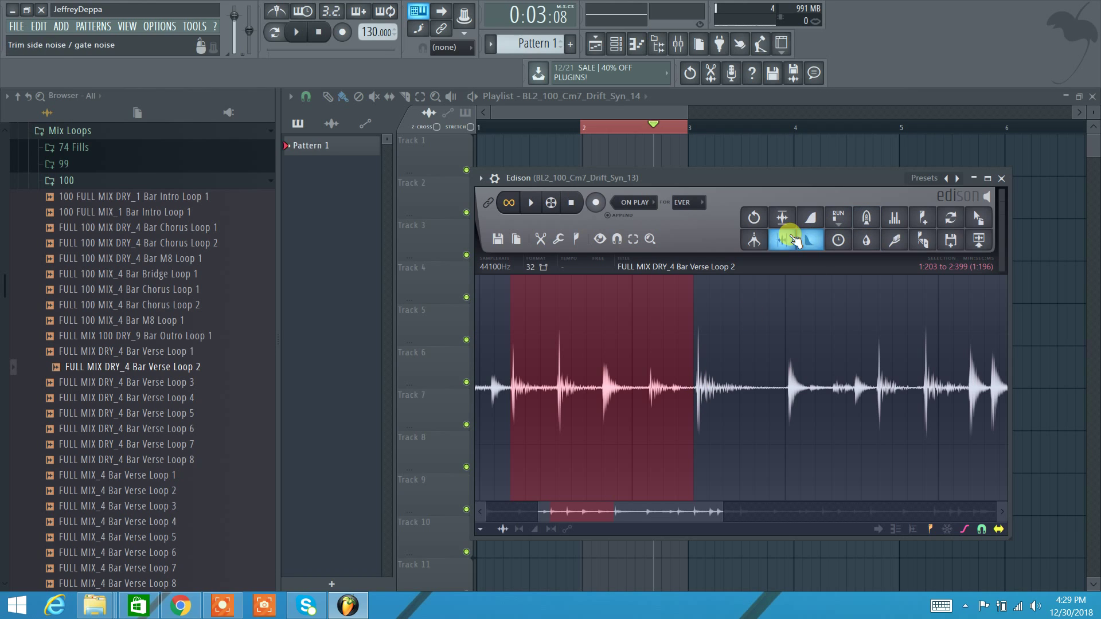
left_click(921, 217)
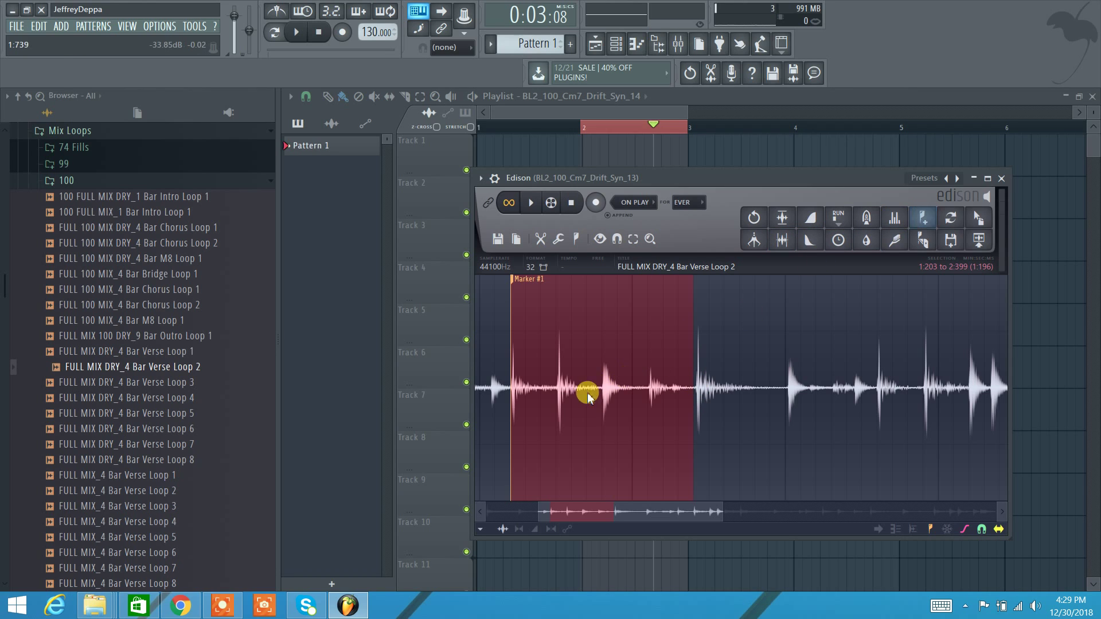
left_click(921, 218)
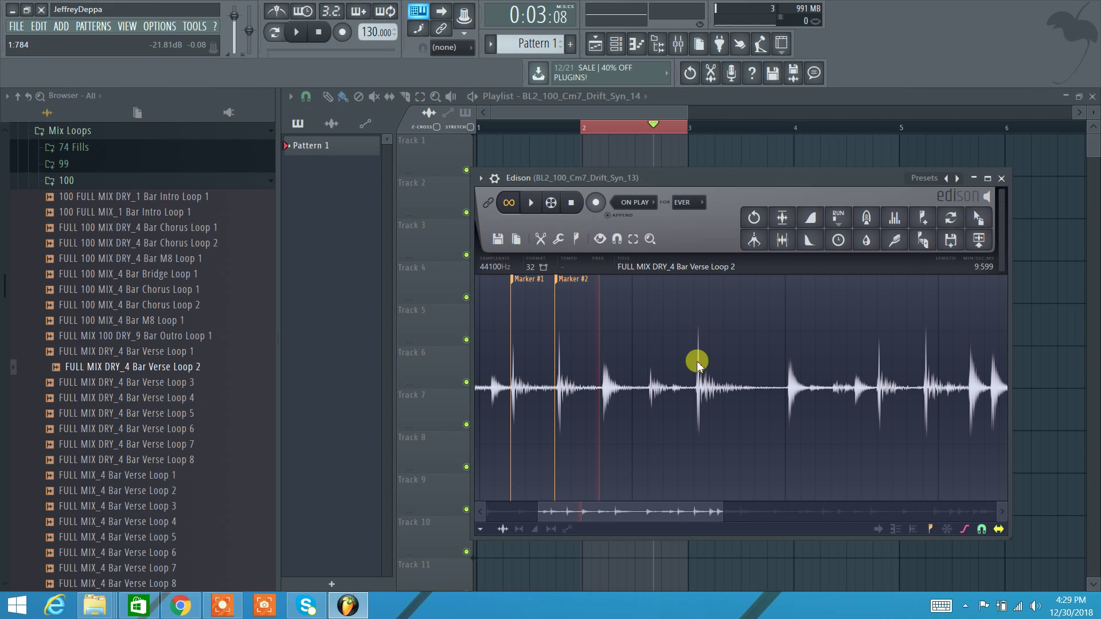
left_click(921, 217)
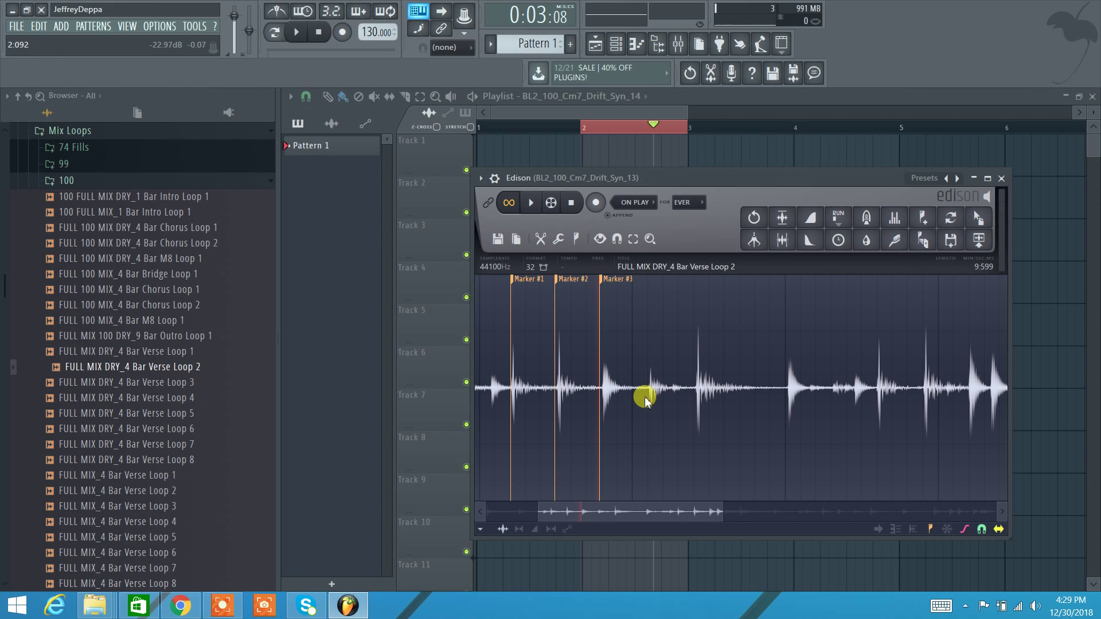
left_click(920, 218)
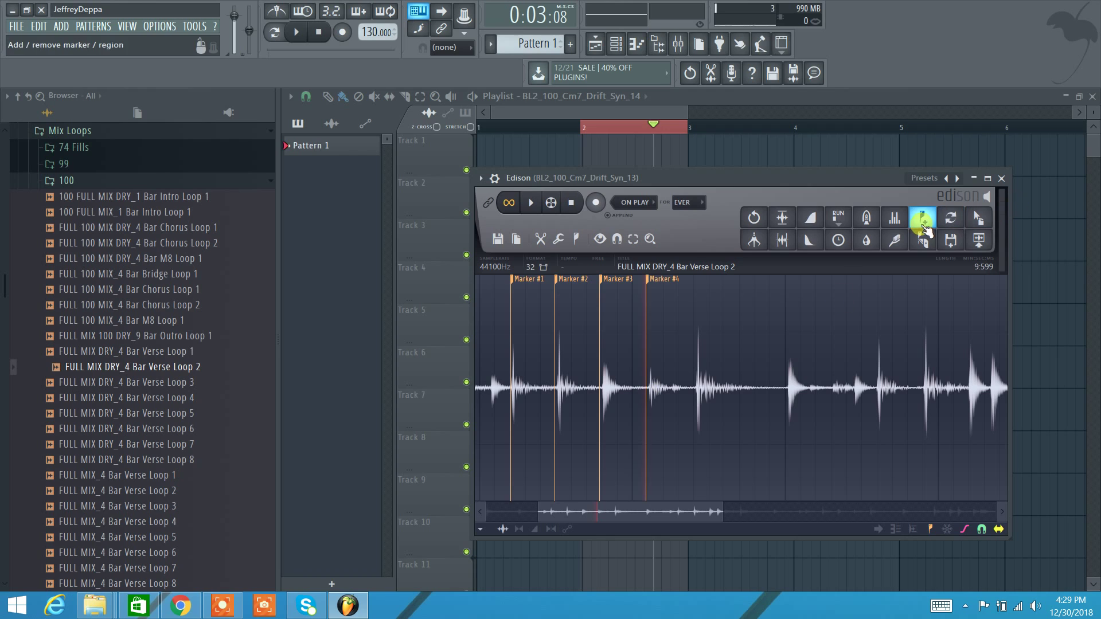
left_click_drag(504, 387, 676, 401)
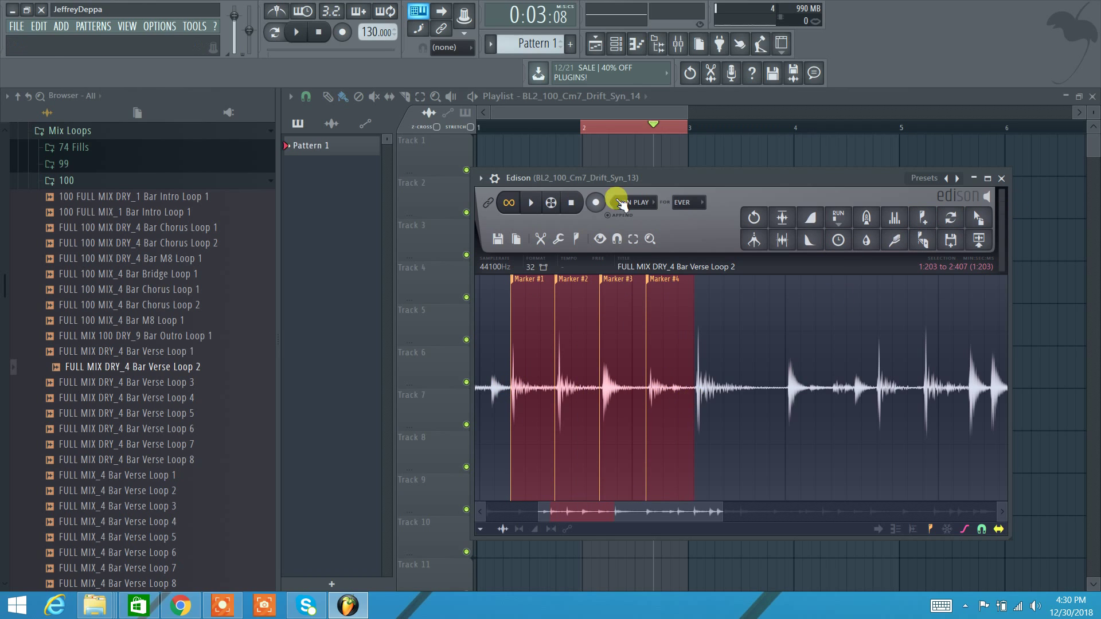
Replace the fourth channel in the Channel rack with Fruity slicer
left_click(617, 45)
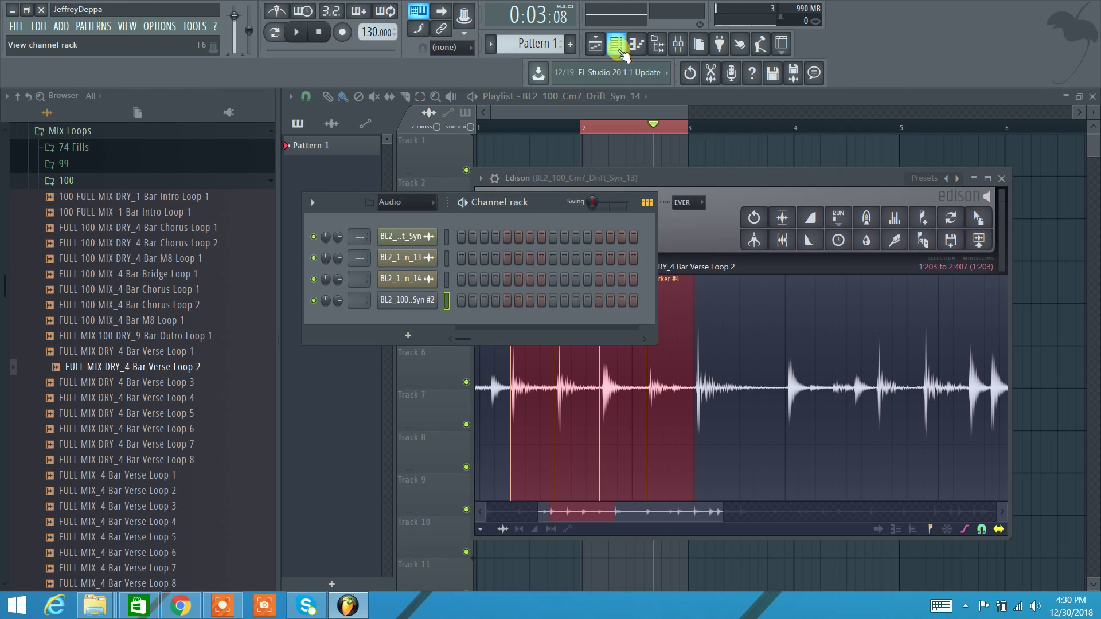
right_click(399, 307)
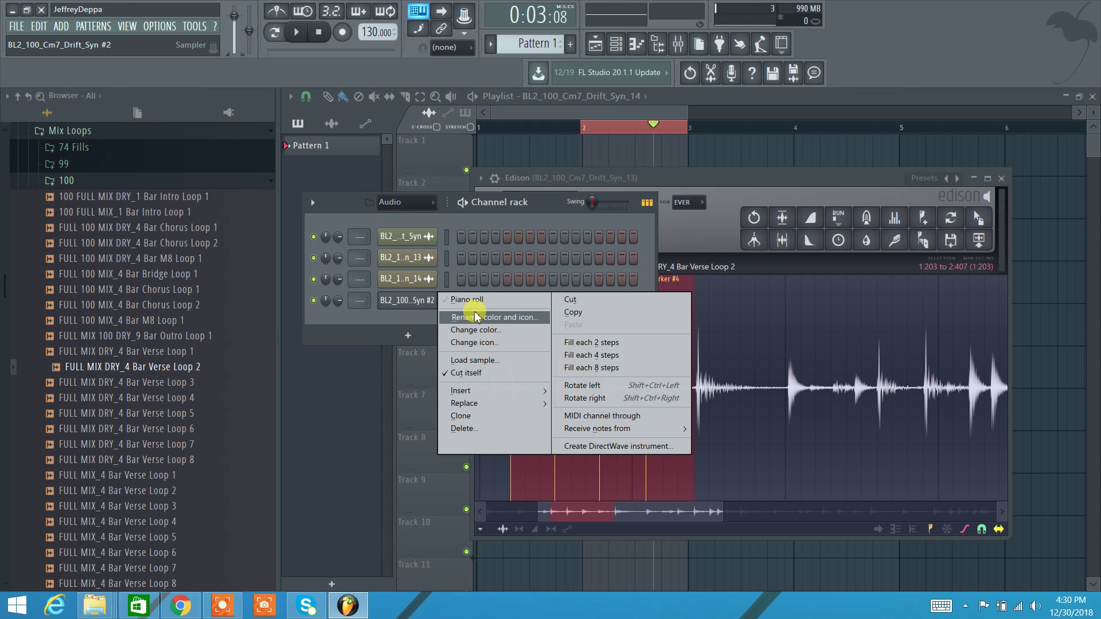
mouse_move(511, 406)
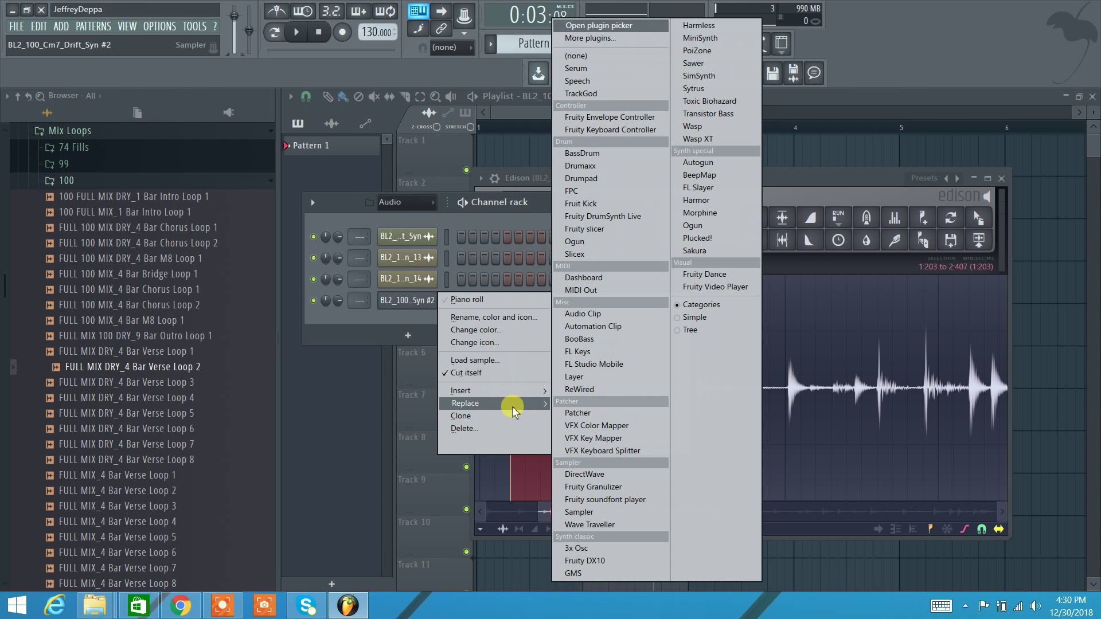
left_click(606, 229)
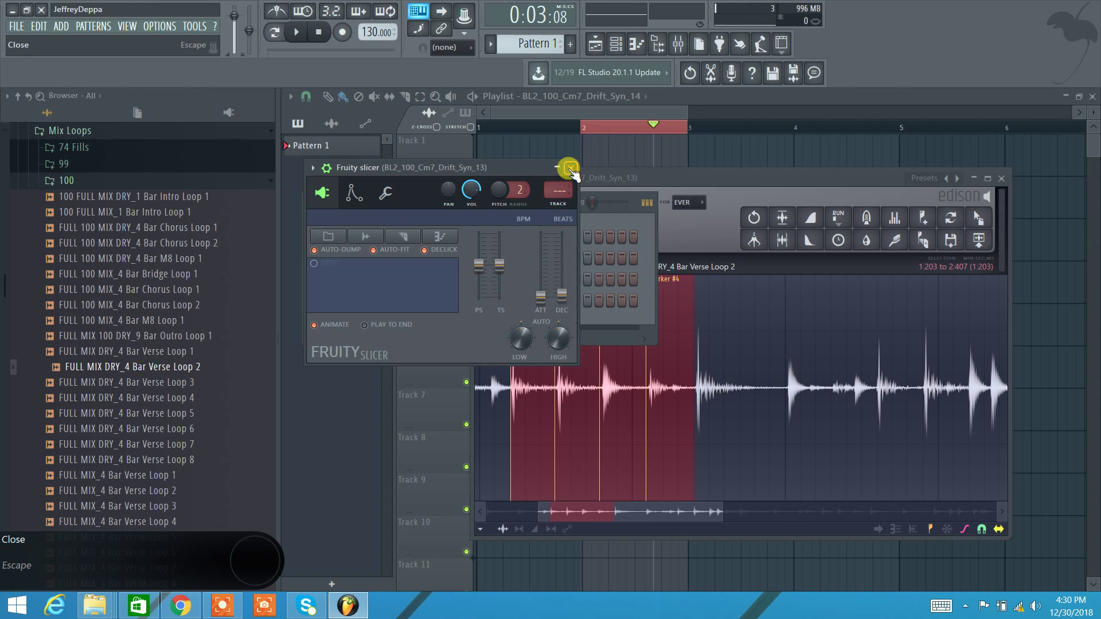
left_click(571, 168)
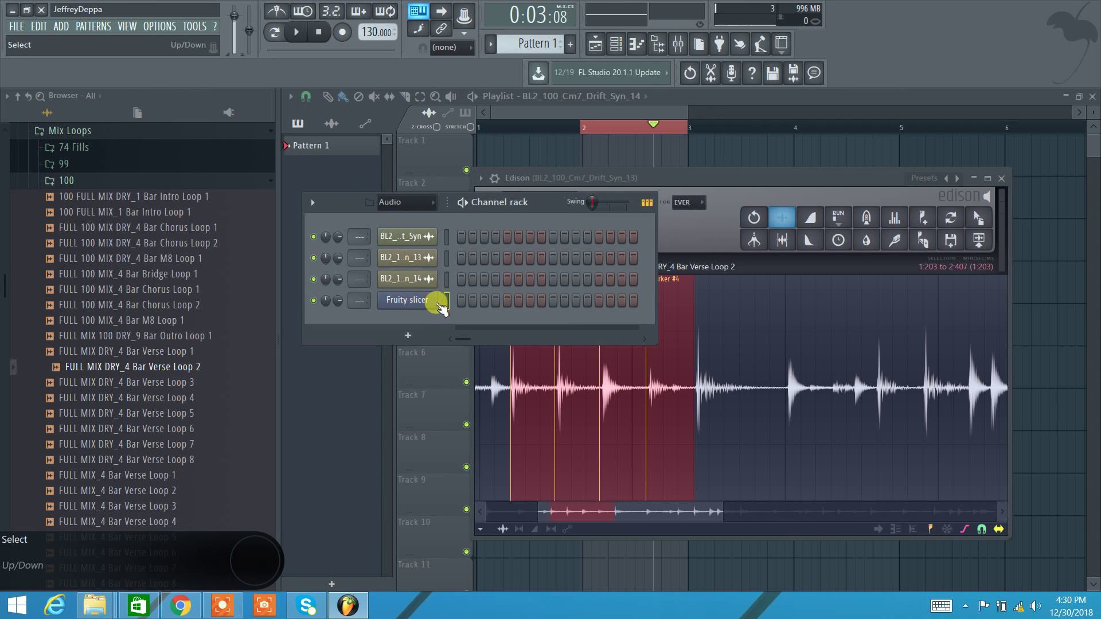
Drag the marked verse loop from Edison into the Fruity slicer channel and close Edison
left_click(959, 245)
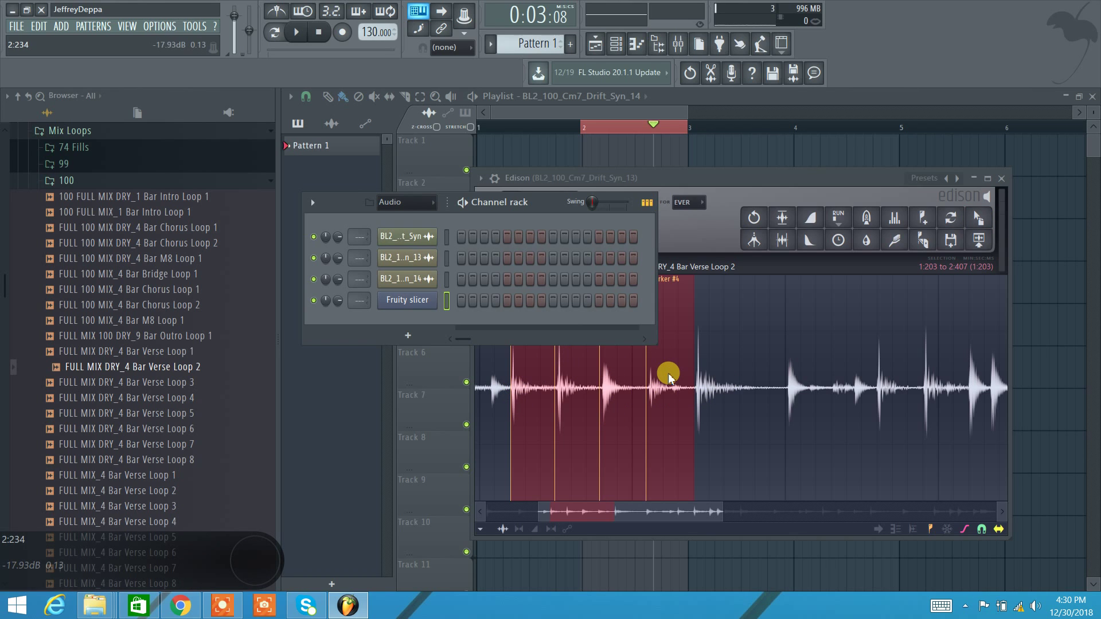
left_click_drag(978, 219, 404, 310)
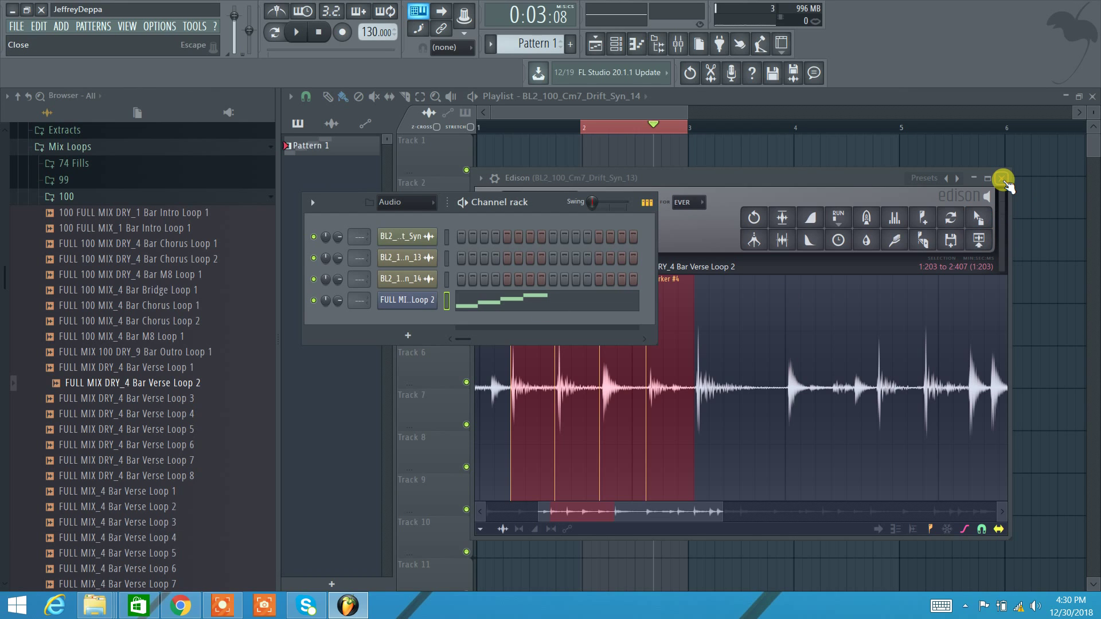
left_click(1001, 179)
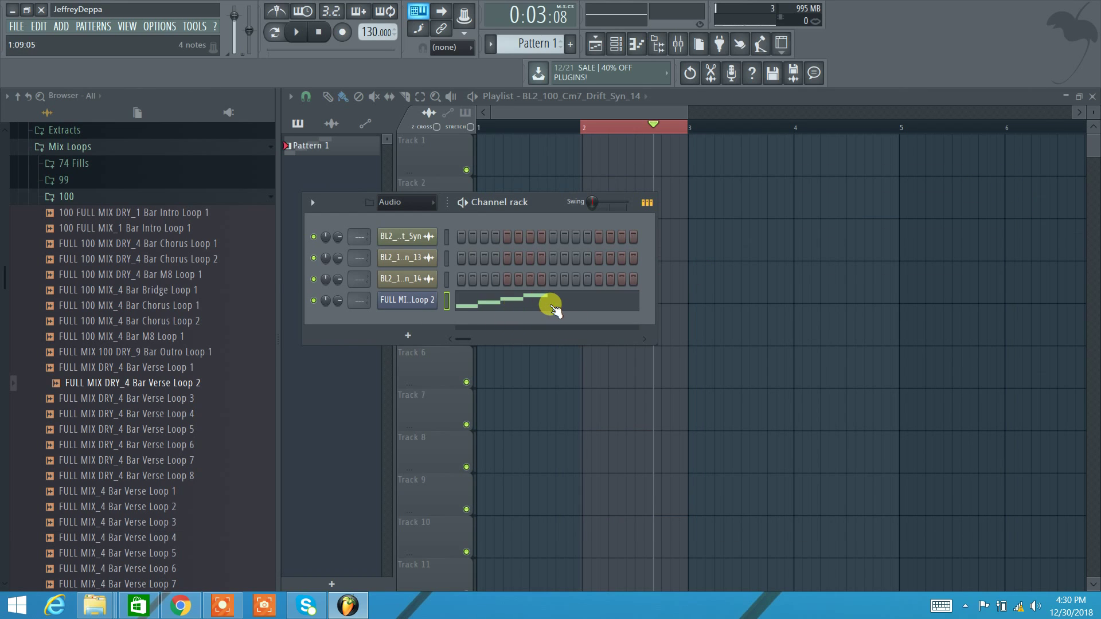
Open the slicer channel's piano roll, delete the stray note, and start looping playback
left_click(555, 310)
left_click(552, 306)
right_click(571, 307)
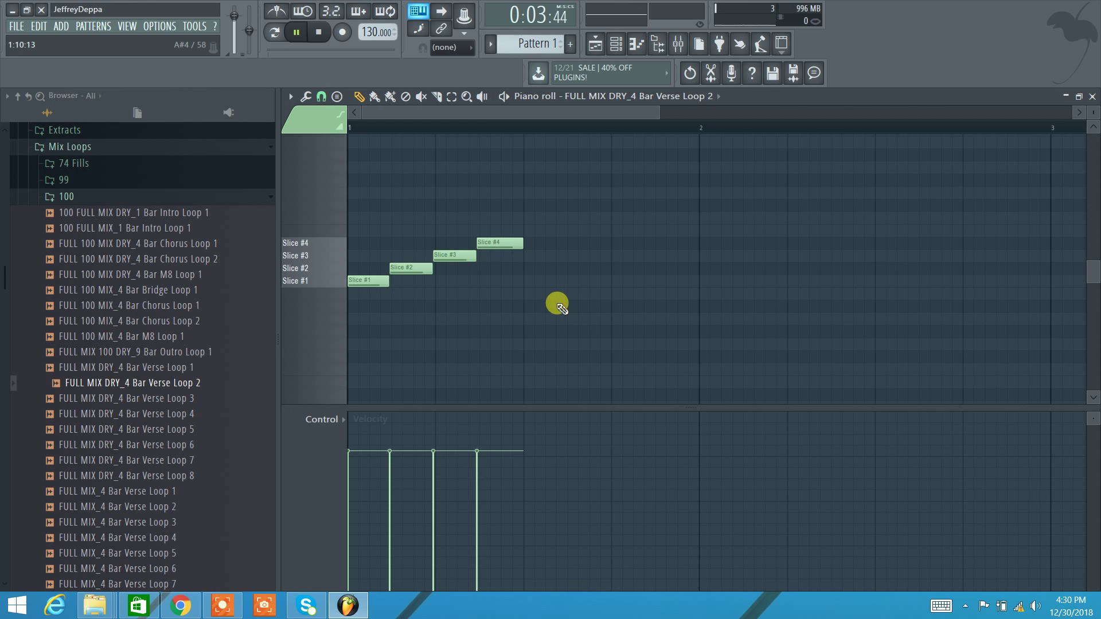
key("space")
Place Slice #1, #3, #2 and #4 notes across late bar 1 and early bar 2
left_click(552, 280)
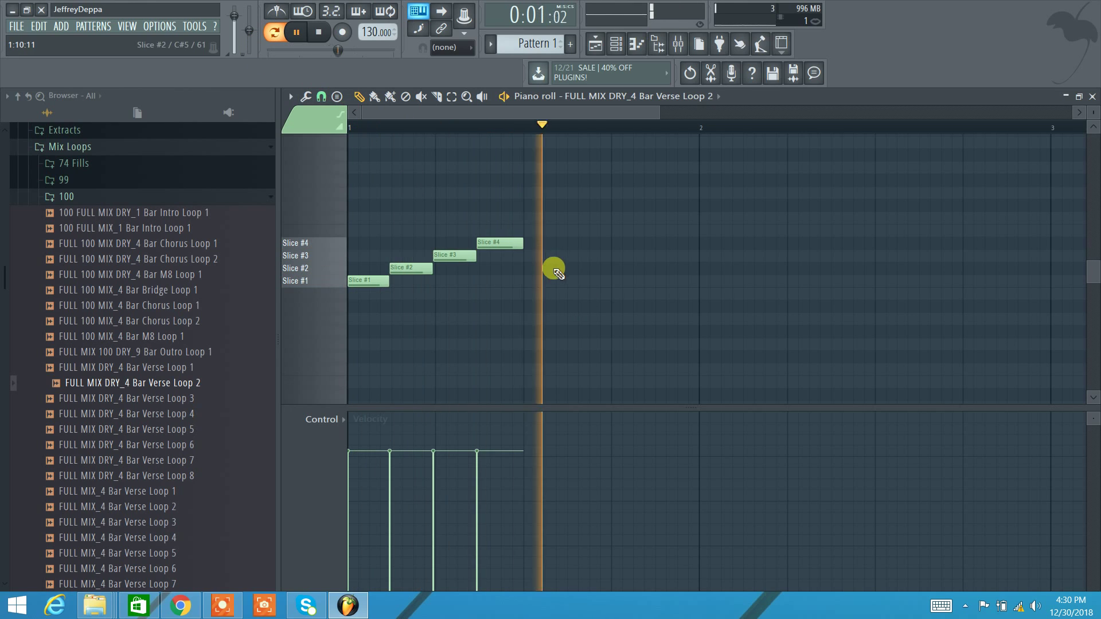
left_click(625, 255)
left_click(742, 255)
left_click(757, 294)
left_click(711, 280)
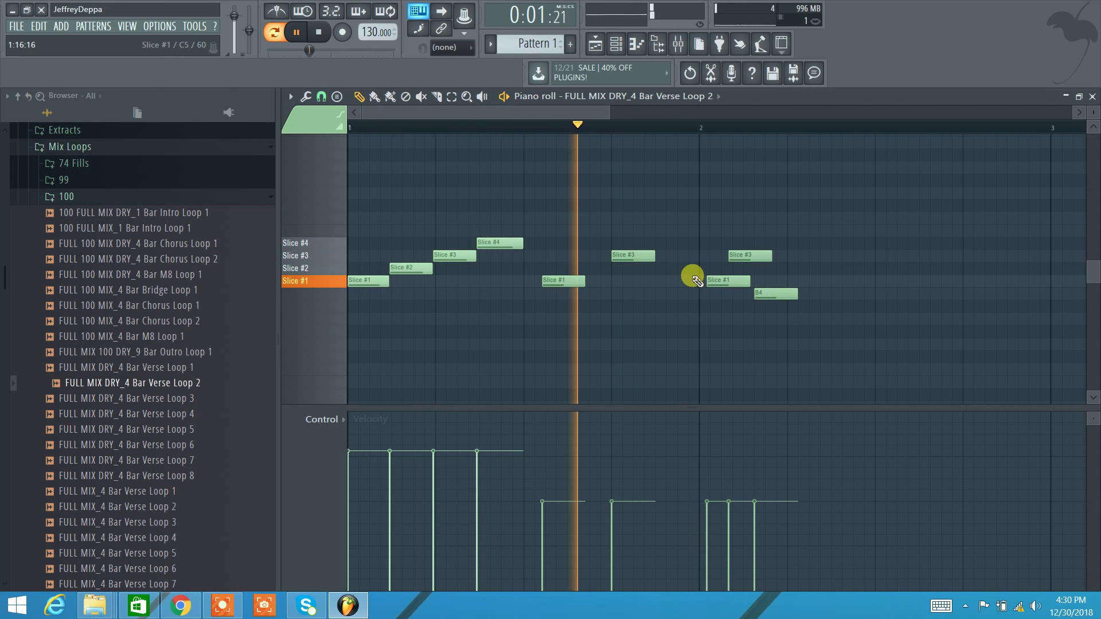
left_click(708, 267)
left_click(777, 242)
Add Slice #2 and #4 notes later in bar 2 and Slice #1, #4, #3 notes in bar 1, then stop playback
left_click(874, 241)
left_click(929, 267)
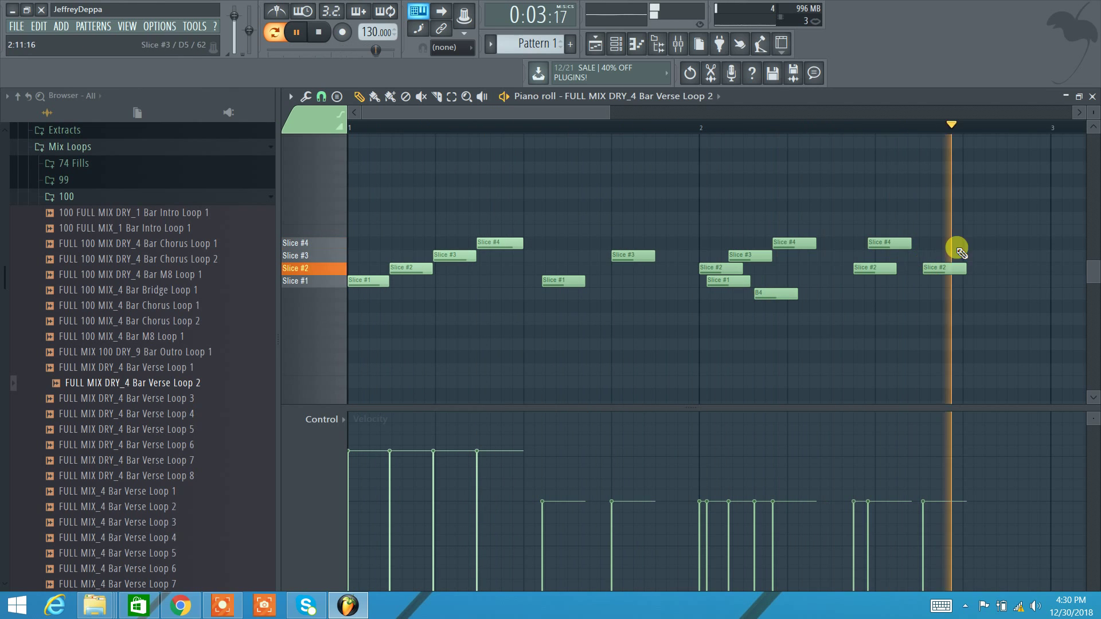
left_click(983, 242)
left_click(868, 267)
left_click(419, 254)
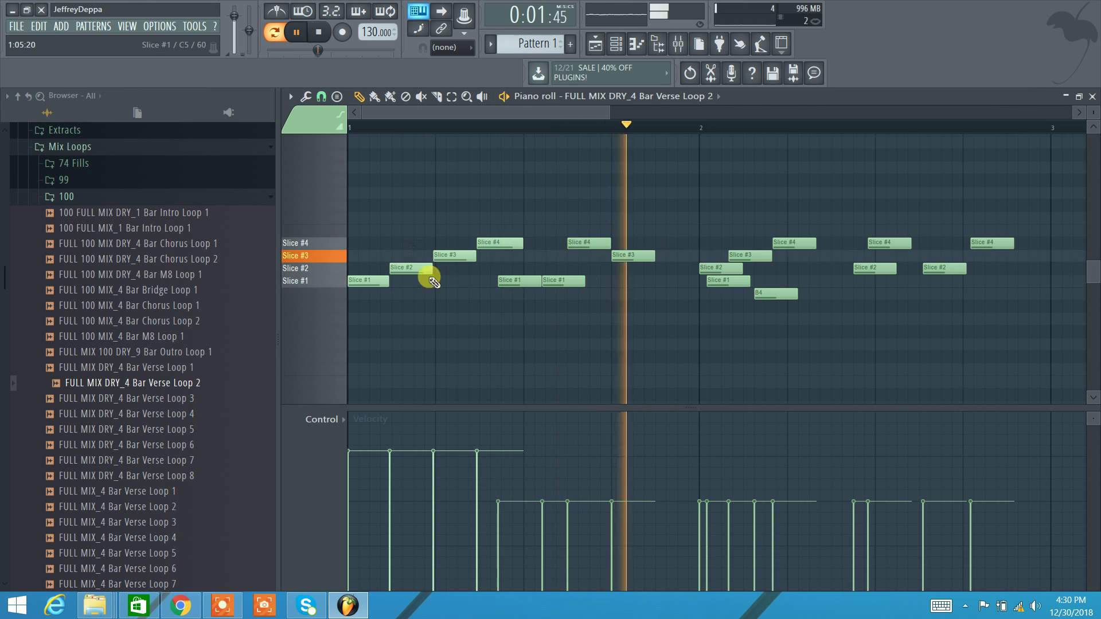
left_click(507, 280)
left_click(576, 242)
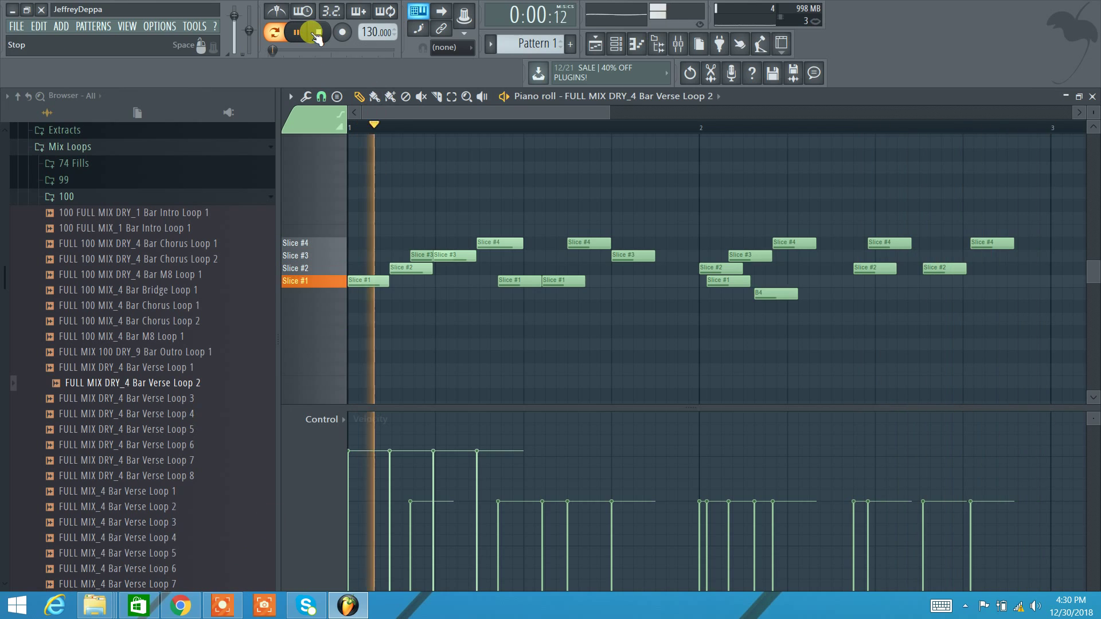
key("space")
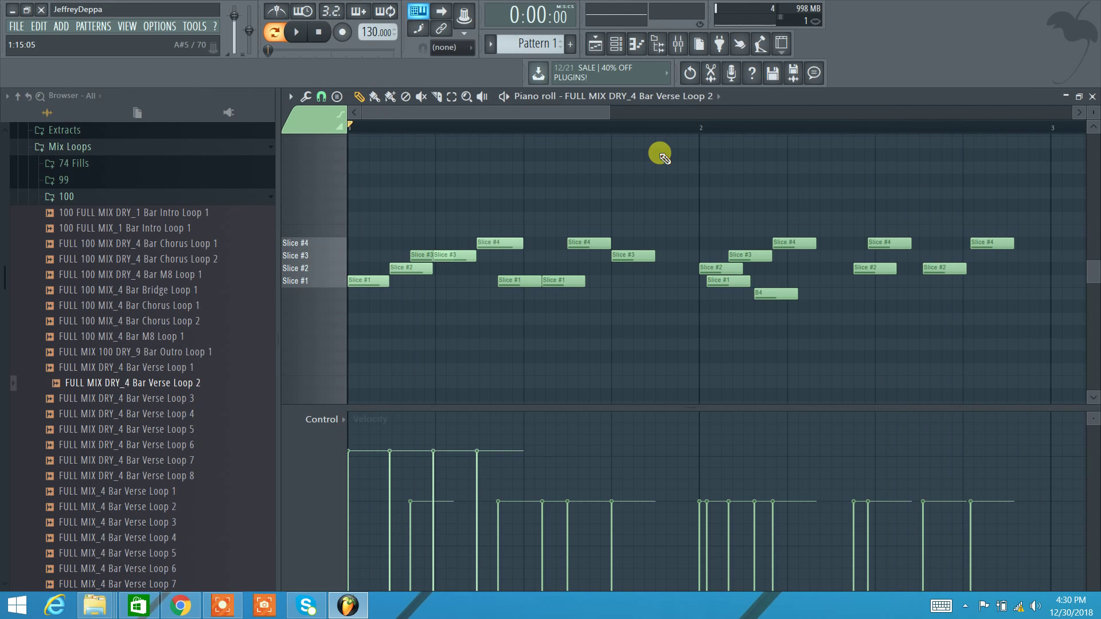